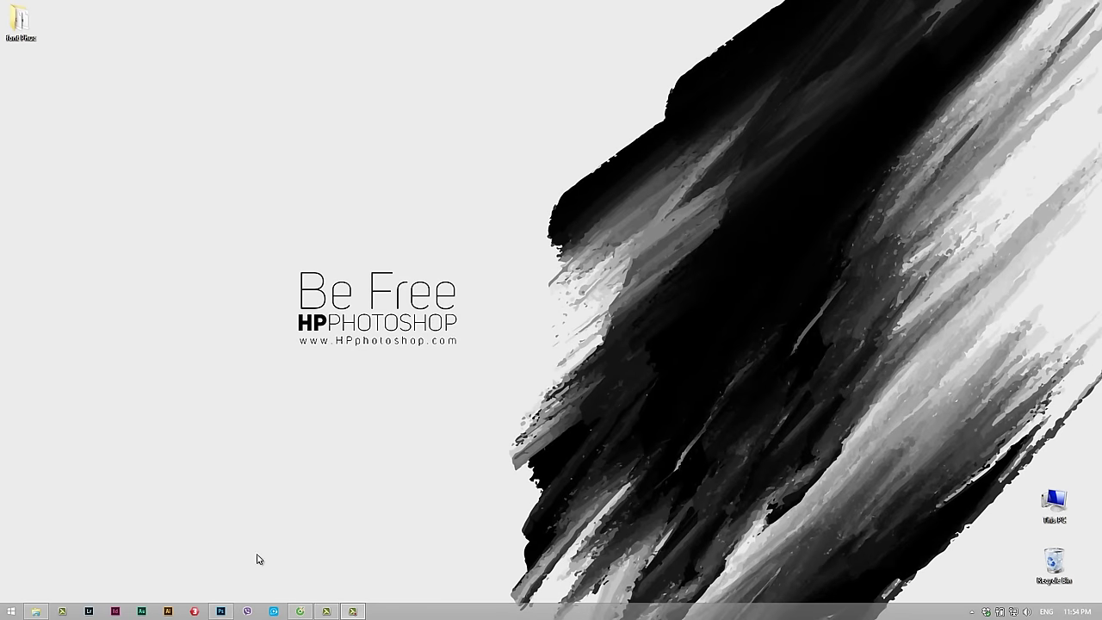
# Step: Bring Photoshop back up and create a new blank 1280x720 document
pyautogui.click(223, 612)
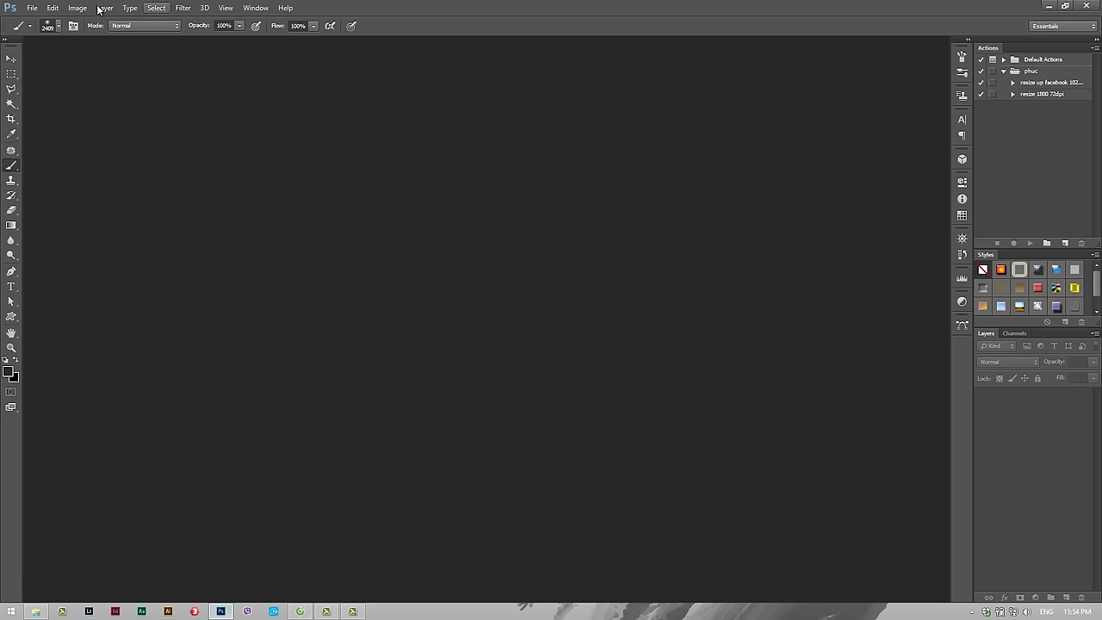
pyautogui.click(32, 7)
pyautogui.click(38, 18)
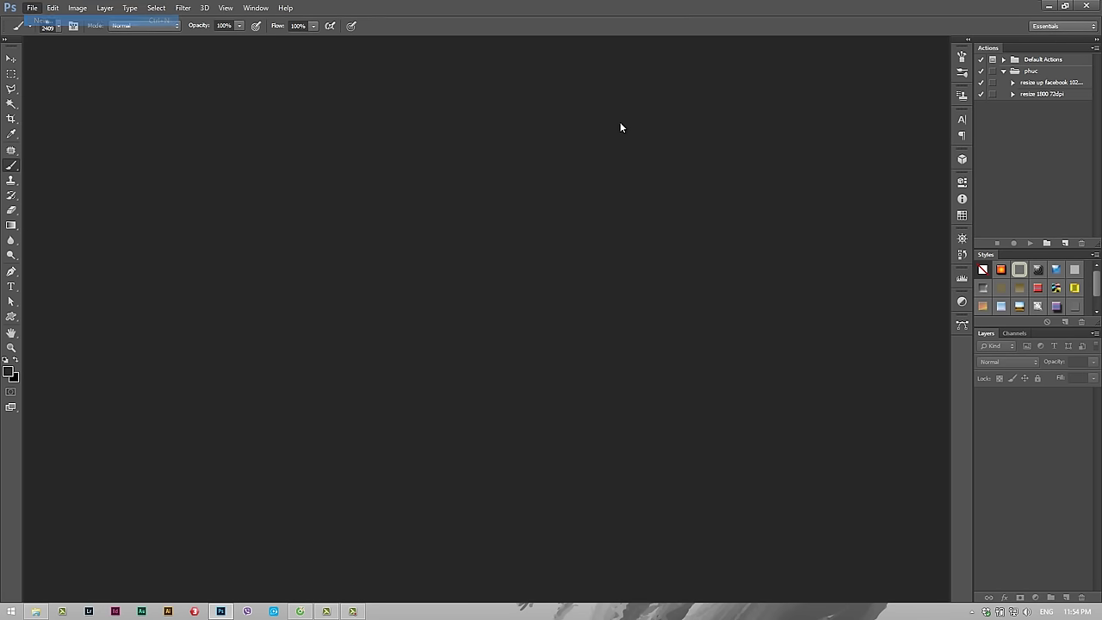
pyautogui.click(584, 116)
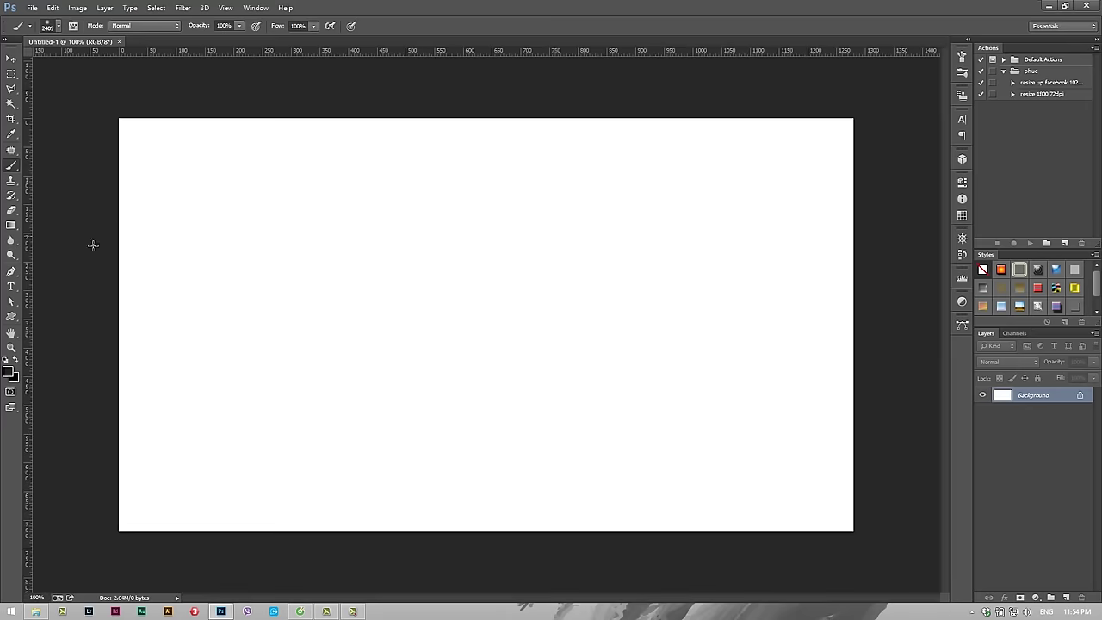
# Step: Start a text layer and browse the font family list, leaving the font unchanged
pyautogui.click(11, 287)
pyautogui.click(238, 266)
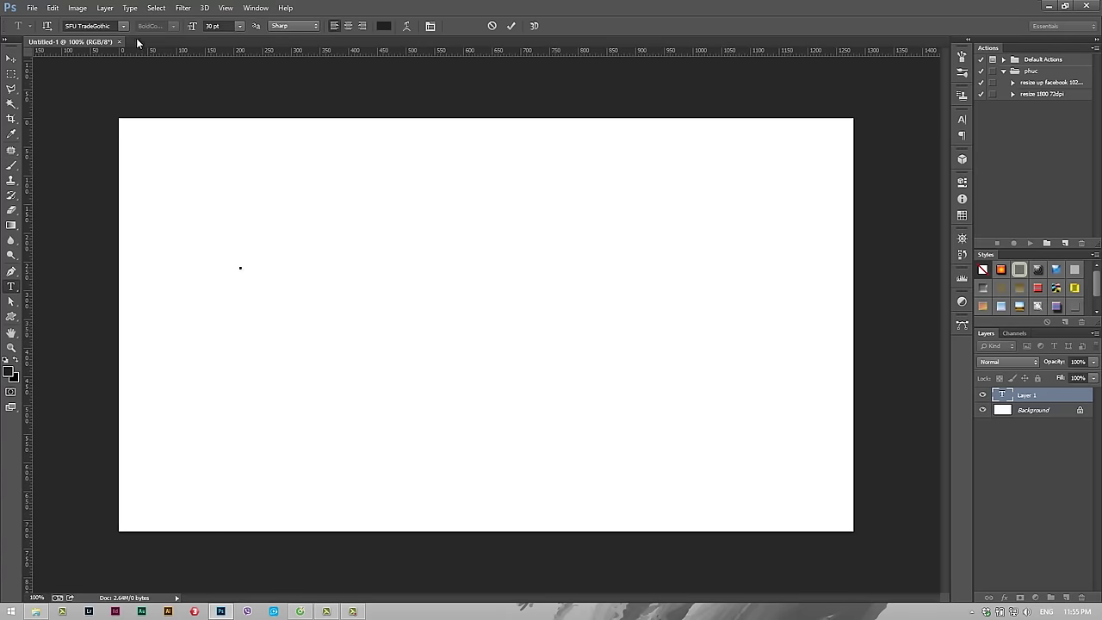
pyautogui.click(123, 26)
pyautogui.moveTo(275, 256); pyautogui.dragTo(281, 52)
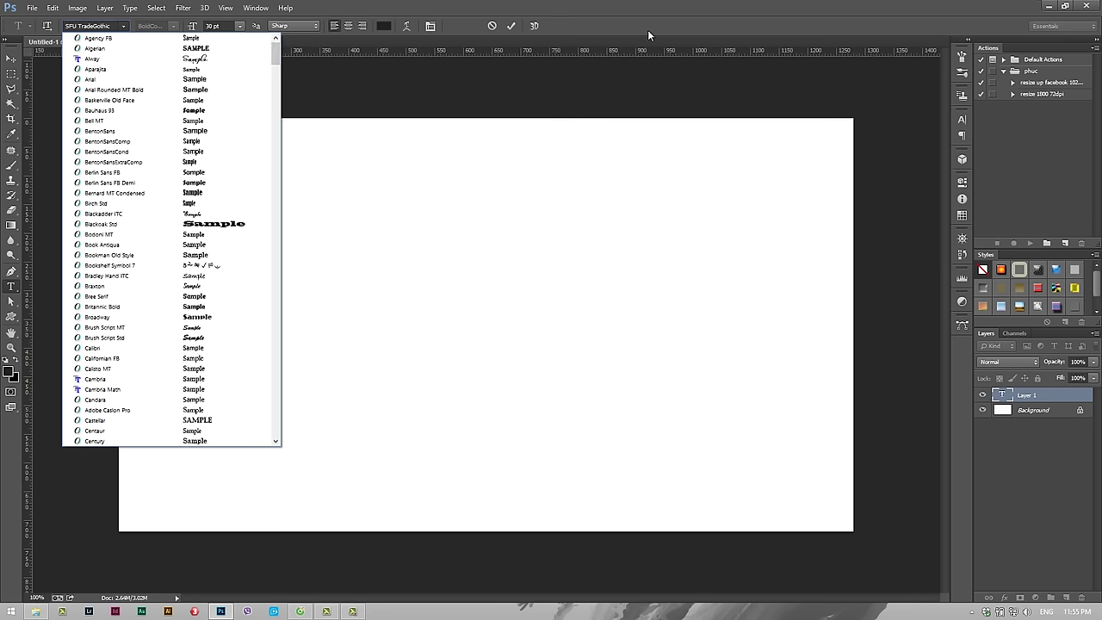
pyautogui.press('Escape')
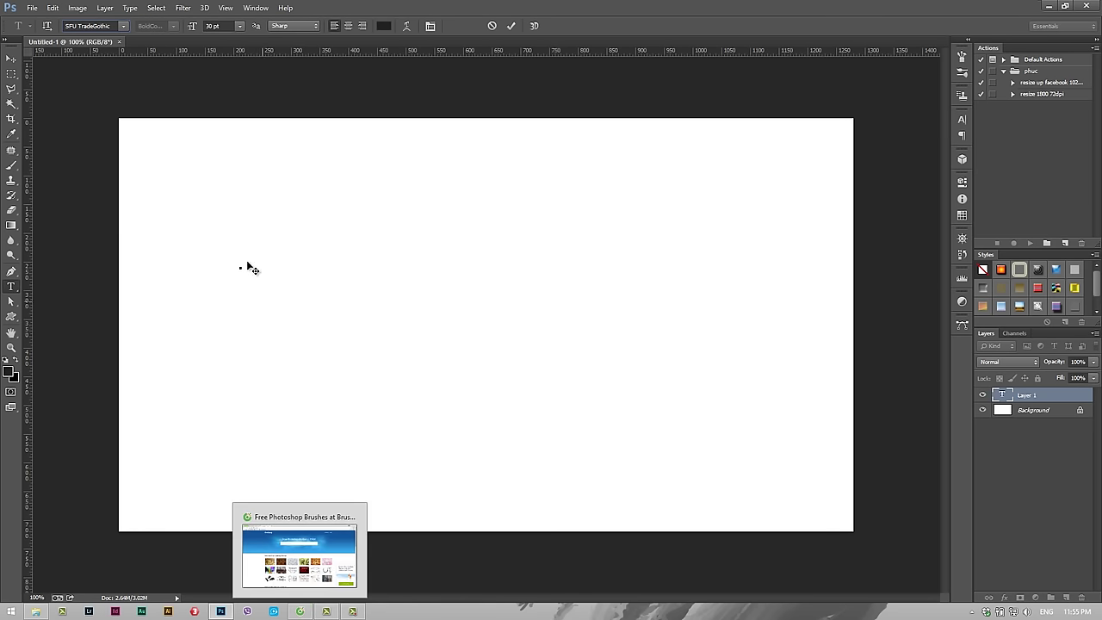
# Step: Quit Photoshop, discarding the unfinished text layer
pyautogui.click(1085, 6)
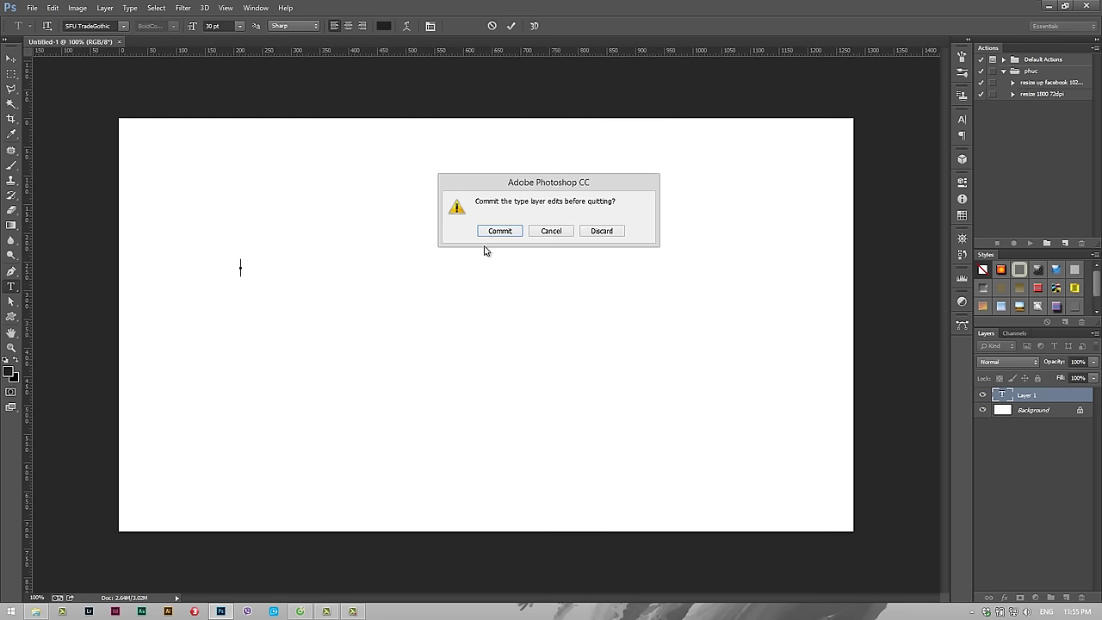
pyautogui.click(551, 232)
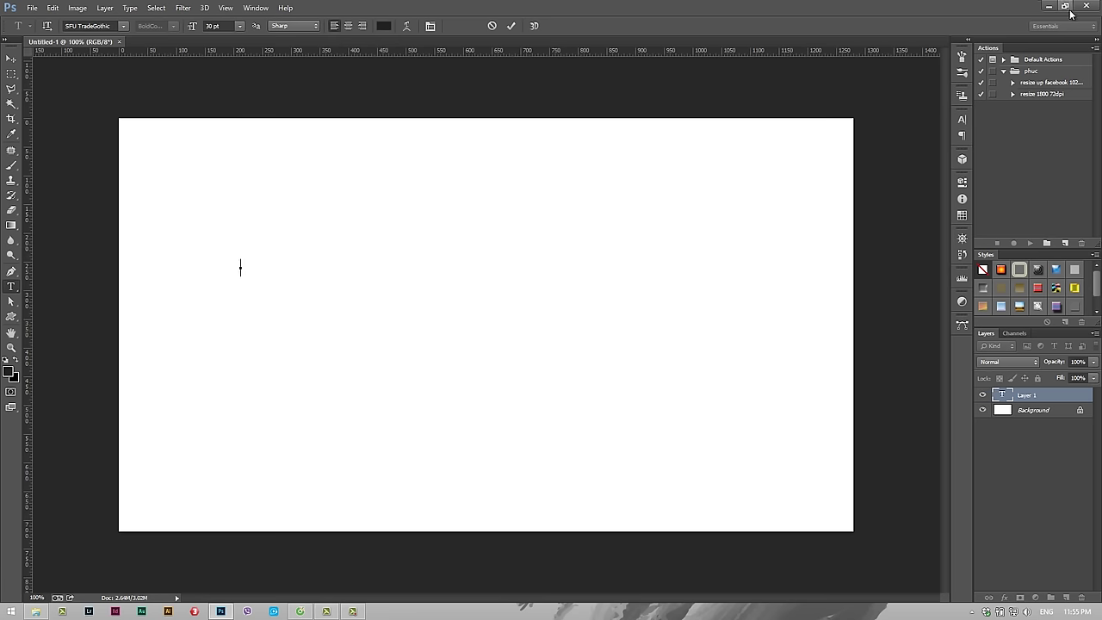
pyautogui.click(1085, 6)
pyautogui.click(602, 232)
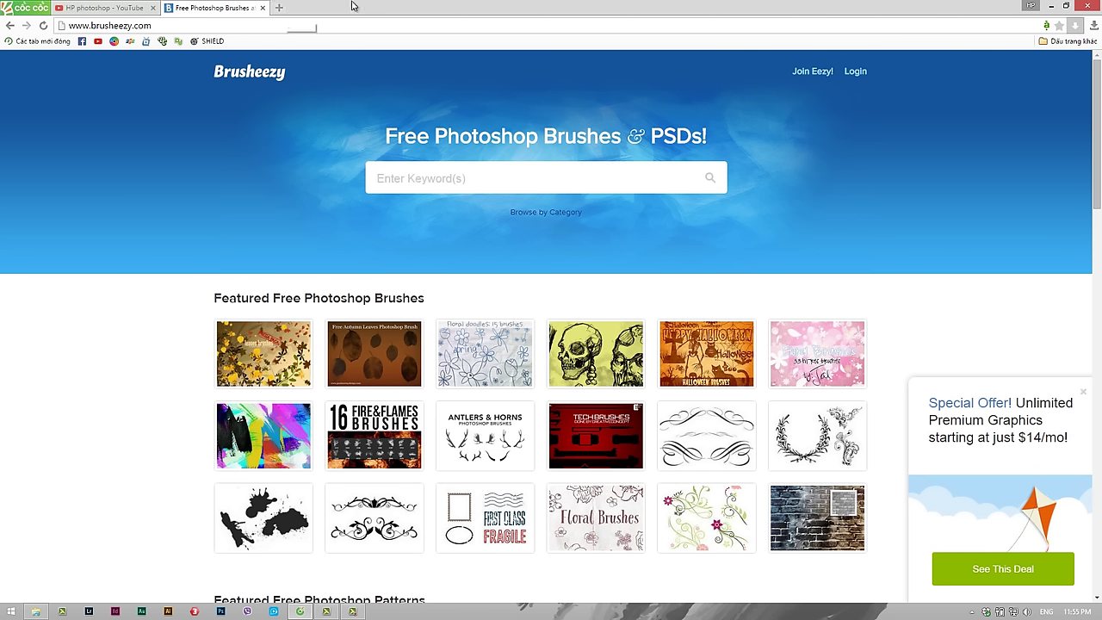
# Step: Load dafont.com in a new Coc Coc tab and skim its homepage
pyautogui.click(279, 8)
pyautogui.write('dafon')
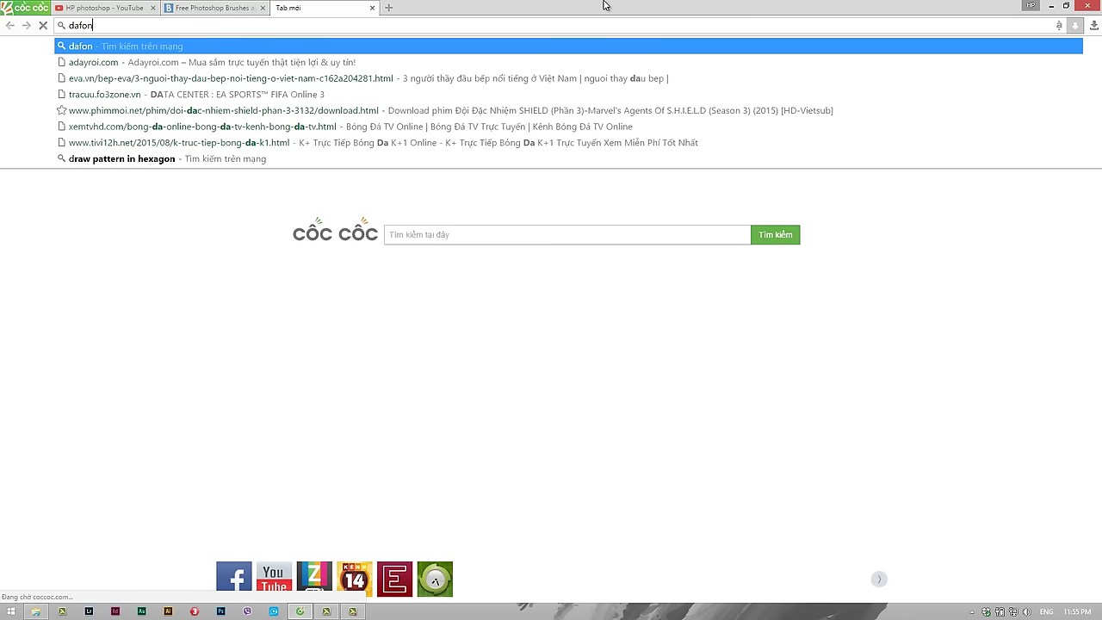
pyautogui.write('t.co')
pyautogui.press('Return')
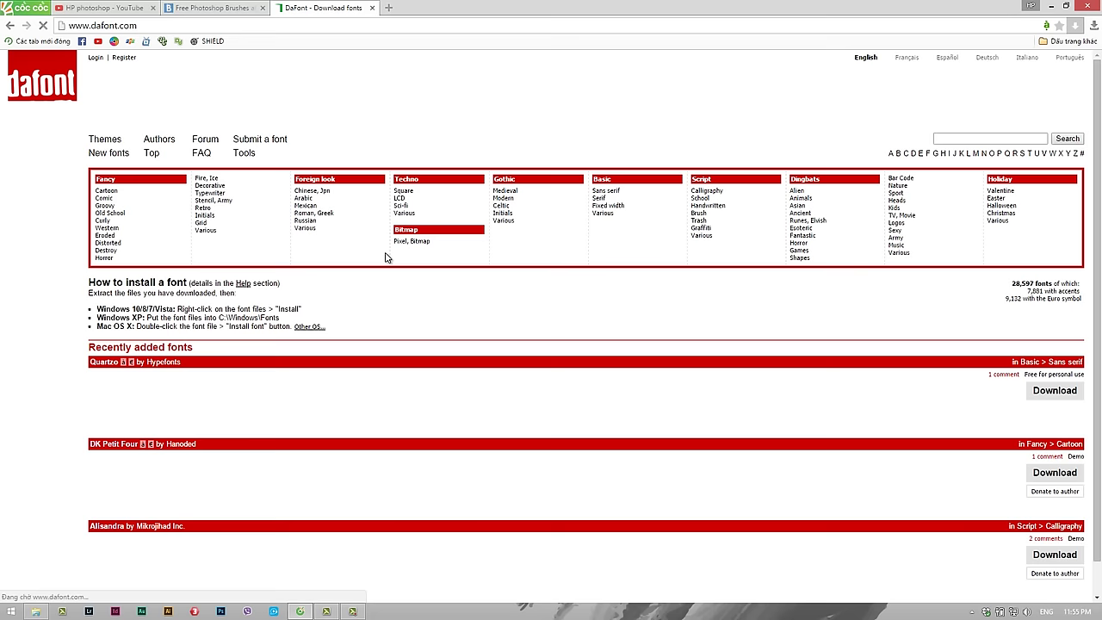
pyautogui.scroll(-3, 389, 295)
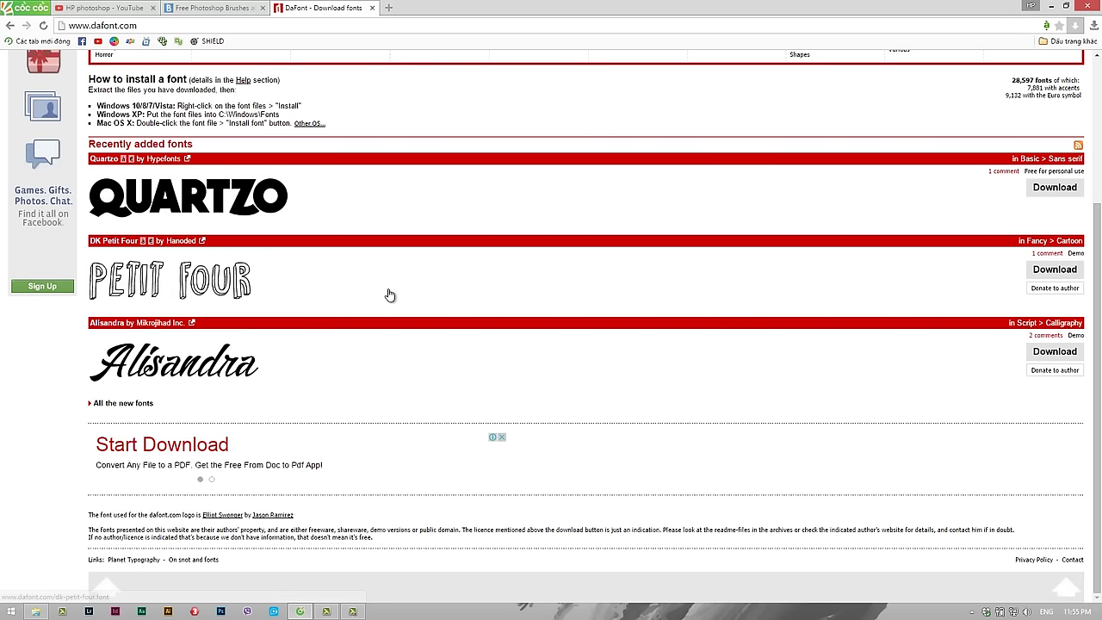
pyautogui.scroll(3, 389, 296)
pyautogui.click(343, 25)
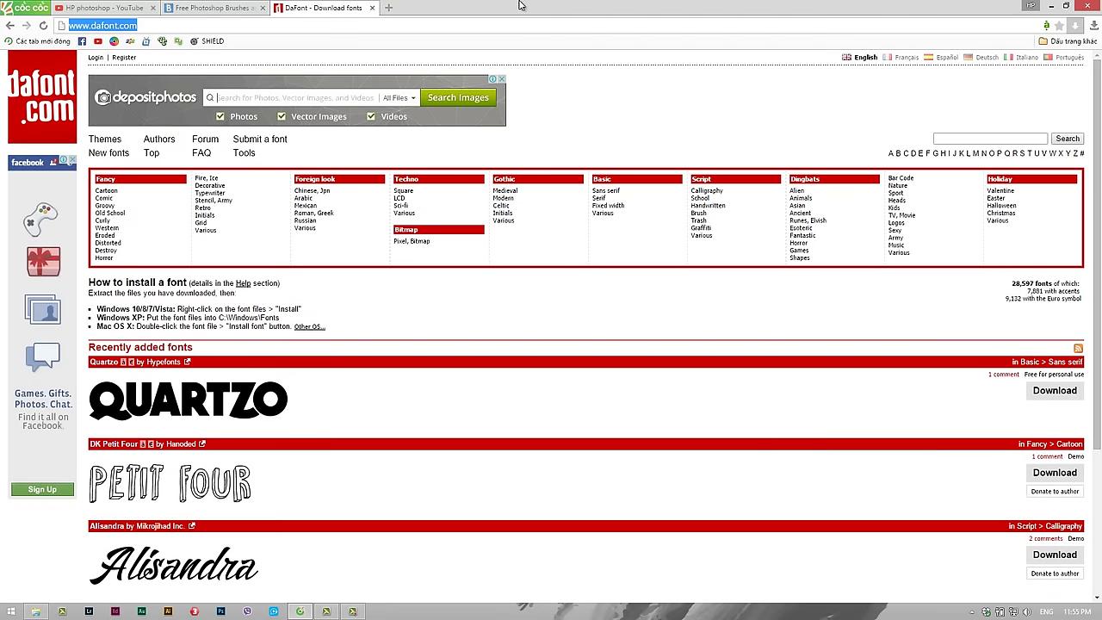
# Step: Load font.vietdesigner.net, scroll its page, then minimize the browser to the desktop
pyautogui.write('fonts')
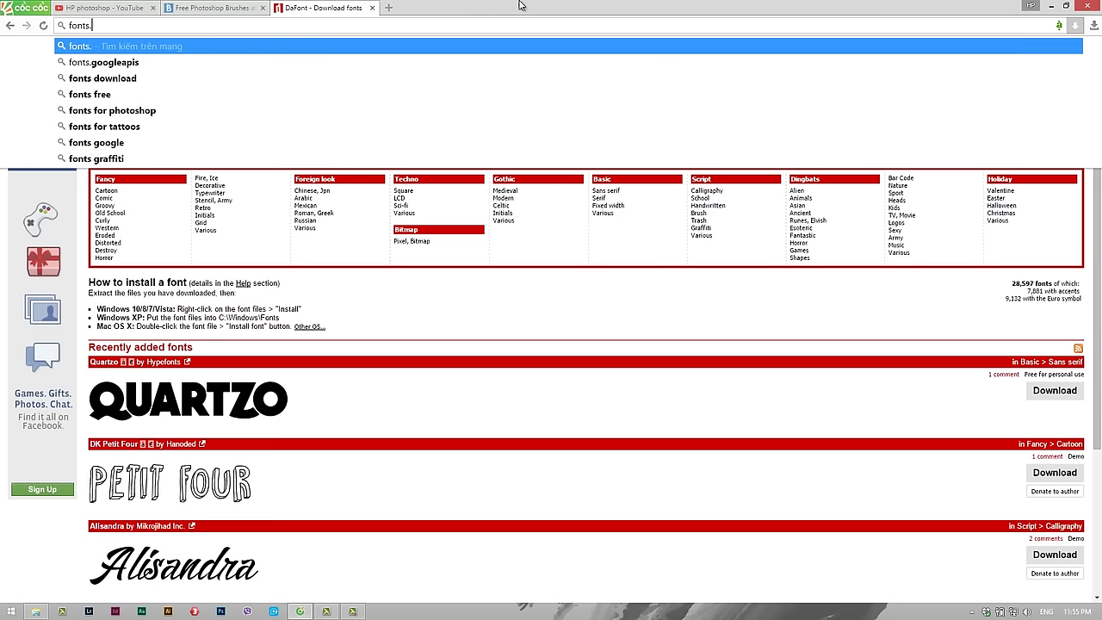
pyautogui.write('.vietde')
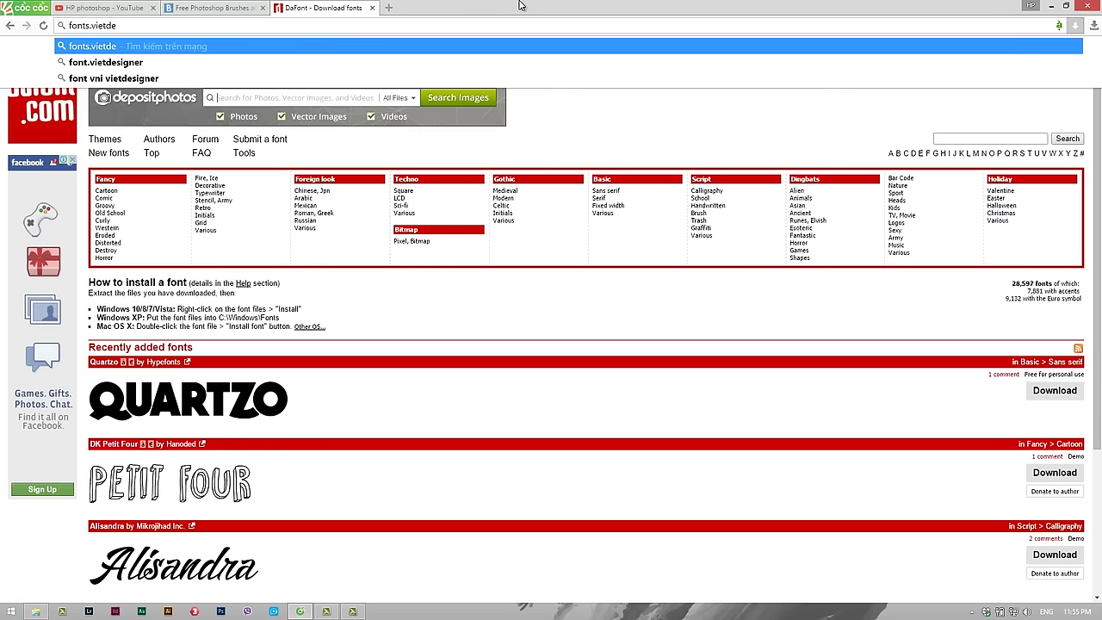
pyautogui.press('Down')
pyautogui.write('.n')
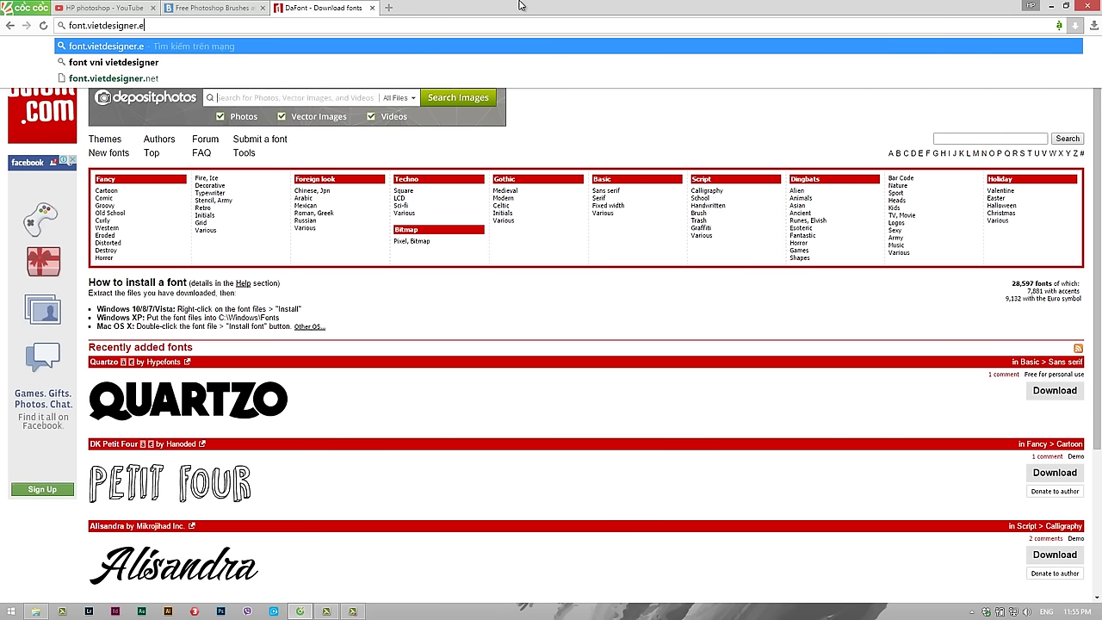
pyautogui.write('et')
pyautogui.press('Return')
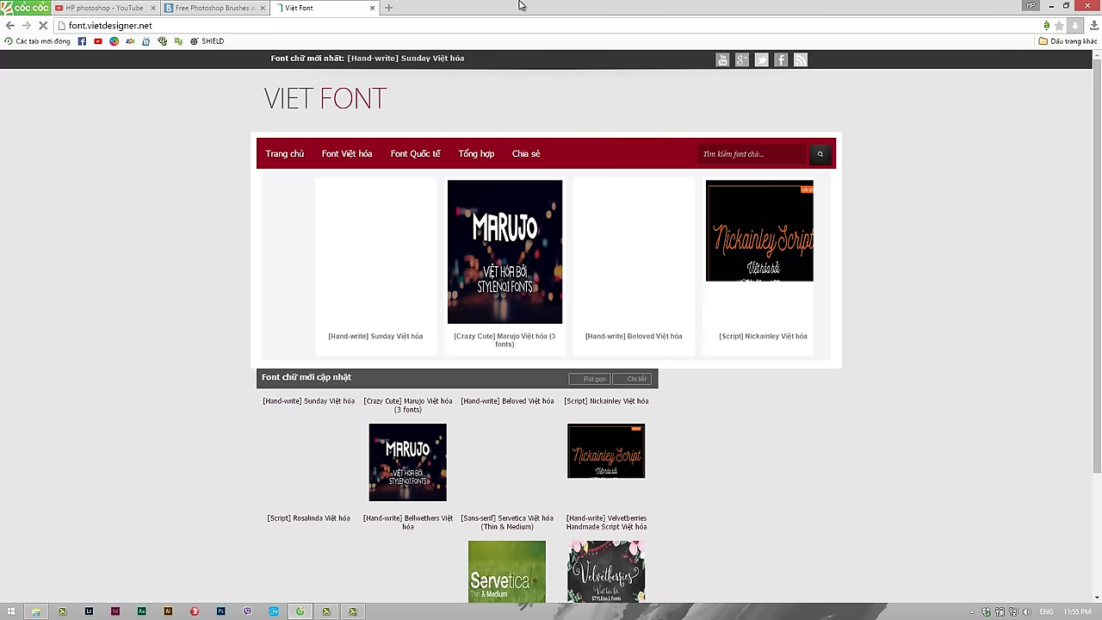
pyautogui.scroll(-2, 126, 363)
pyautogui.scroll(-1, 126, 363)
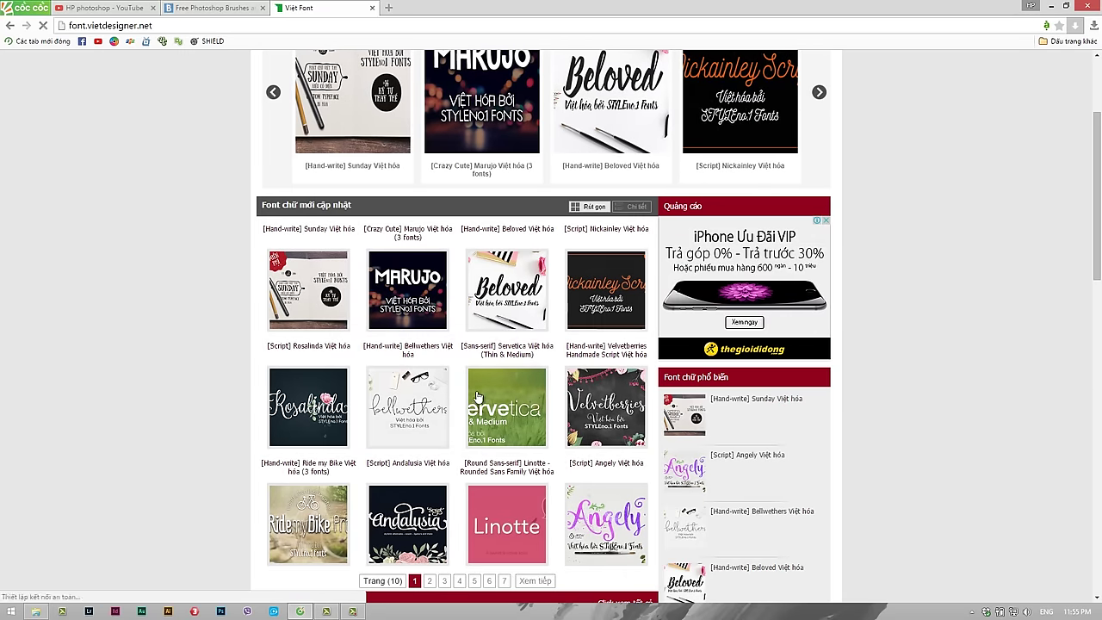
pyautogui.click(1052, 7)
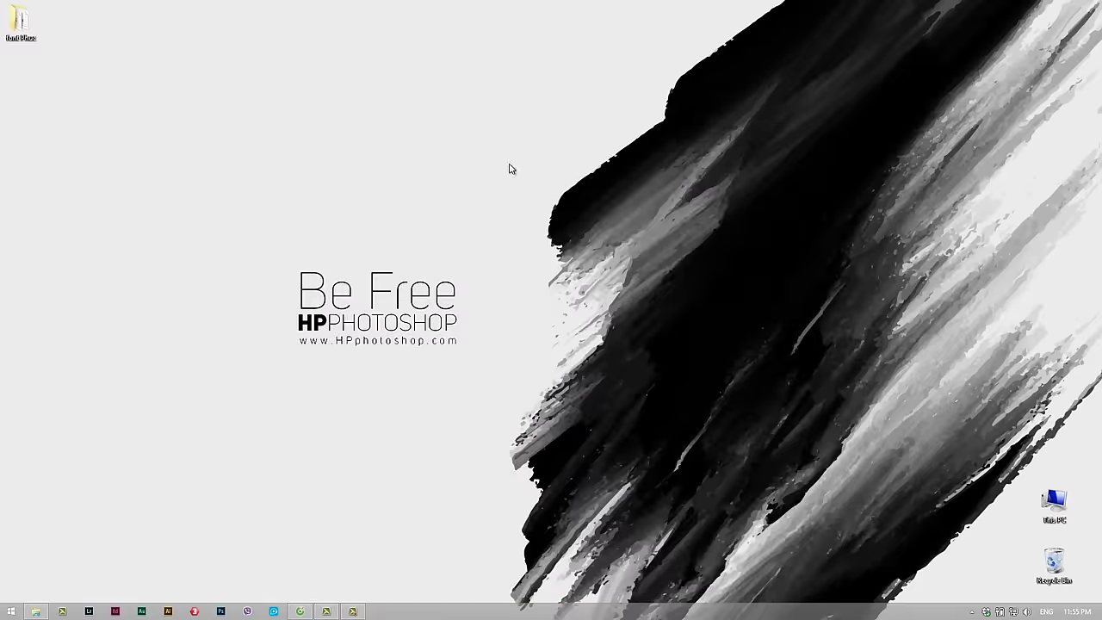
# Step: Open the font Phuc desktop folder and look through its font files
pyautogui.doubleClick(26, 26)
pyautogui.scroll(-5, 508, 267)
pyautogui.scroll(1, 603, 319)
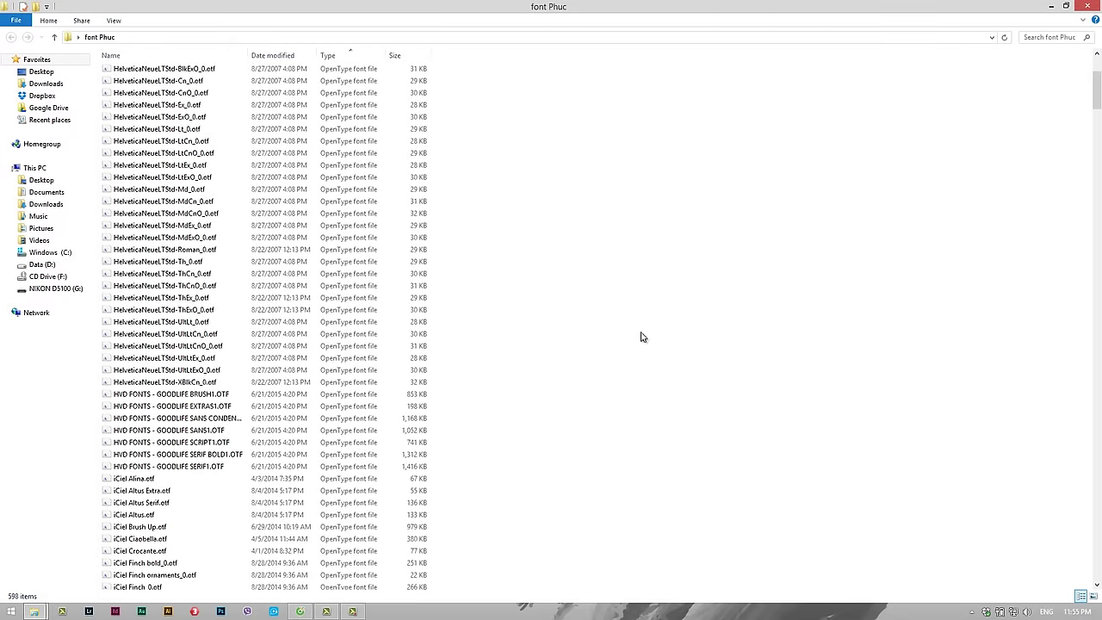
pyautogui.scroll(-14, 638, 335)
pyautogui.scroll(3, 517, 319)
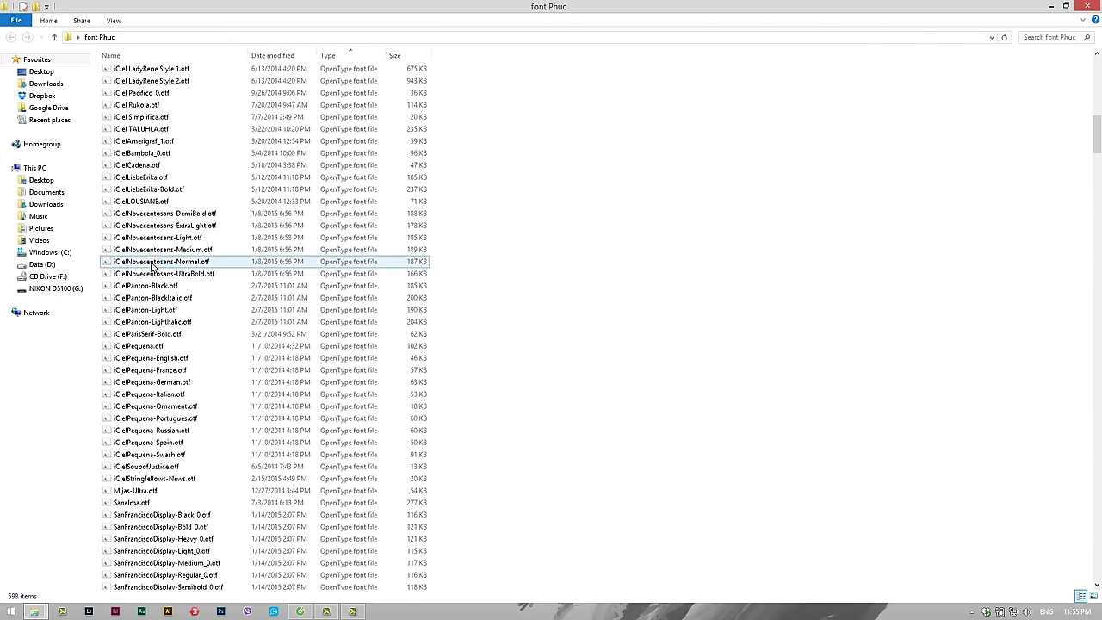
pyautogui.click(153, 265)
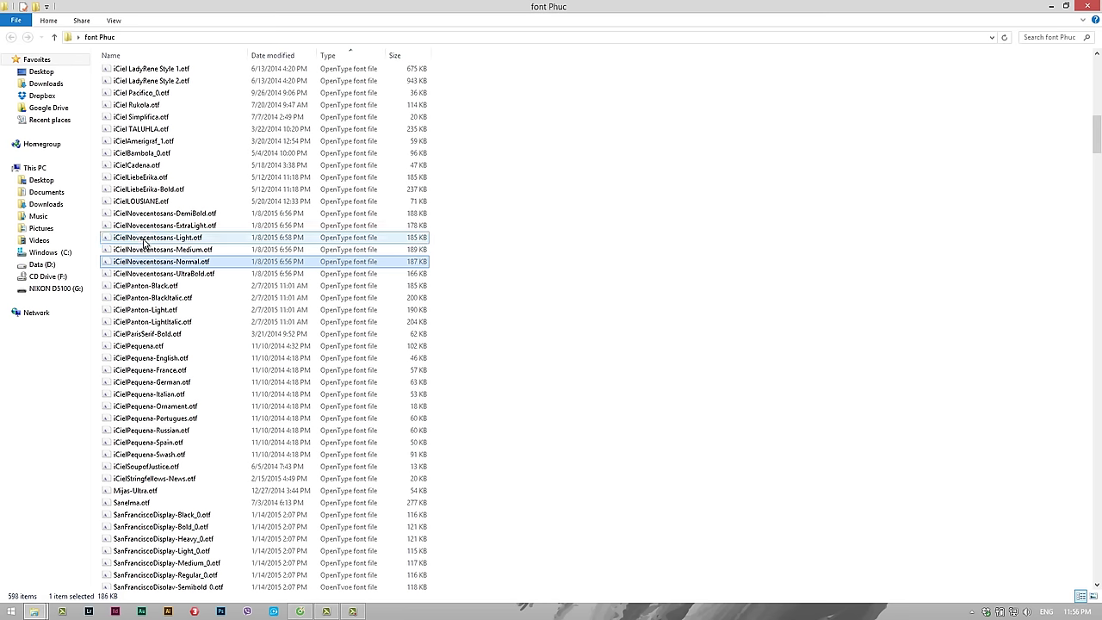
# Step: Install iCielNovecentosans-Light.otf, replacing the already-installed copy
pyautogui.rightClick(143, 242)
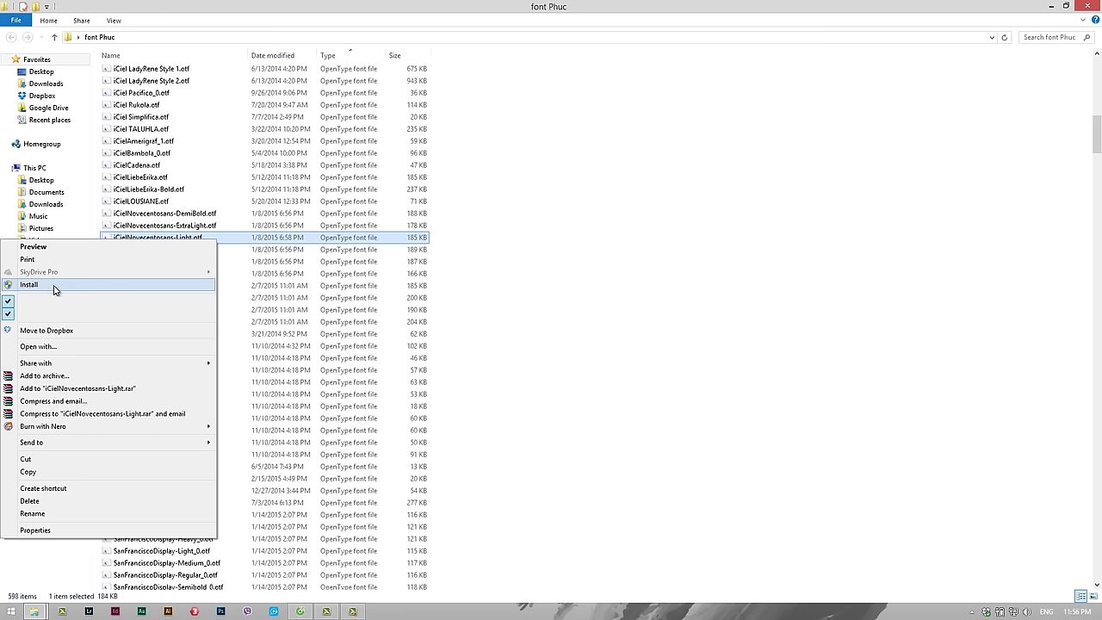
pyautogui.click(54, 290)
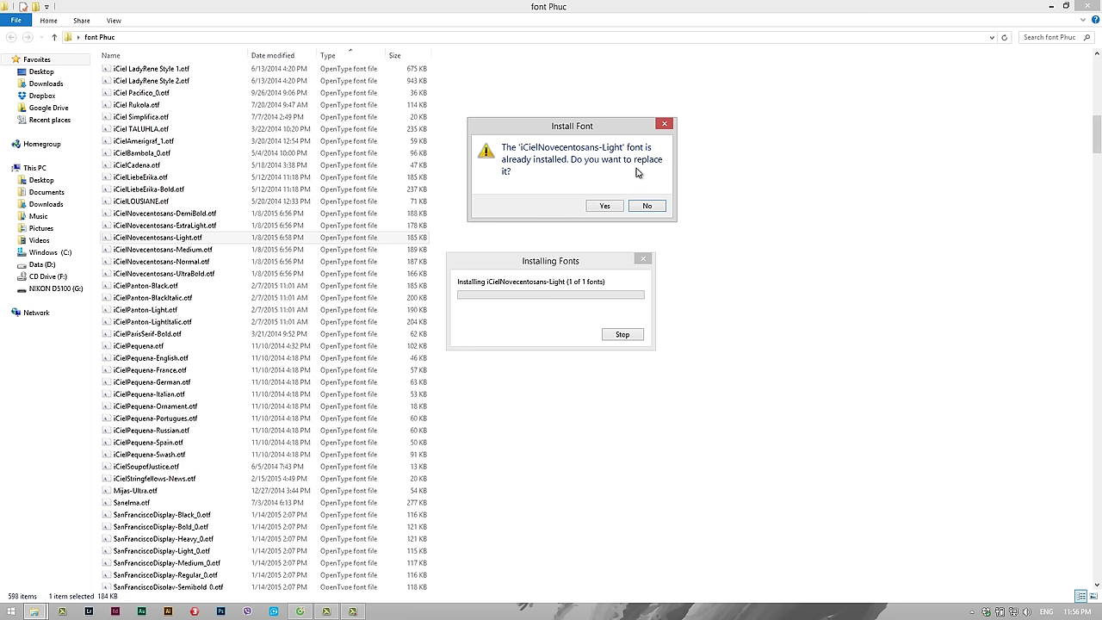
pyautogui.click(610, 208)
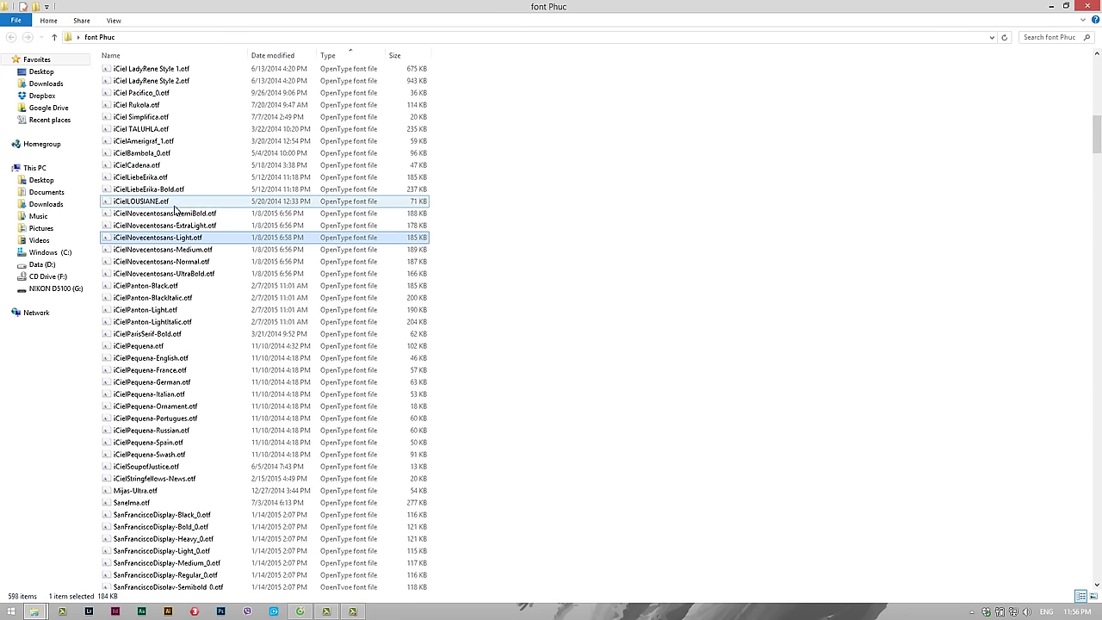
# Step: Select every font file in the folder and install all 598 fonts
pyautogui.click(148, 204)
pyautogui.moveTo(534, 140); pyautogui.dragTo(143, 434)
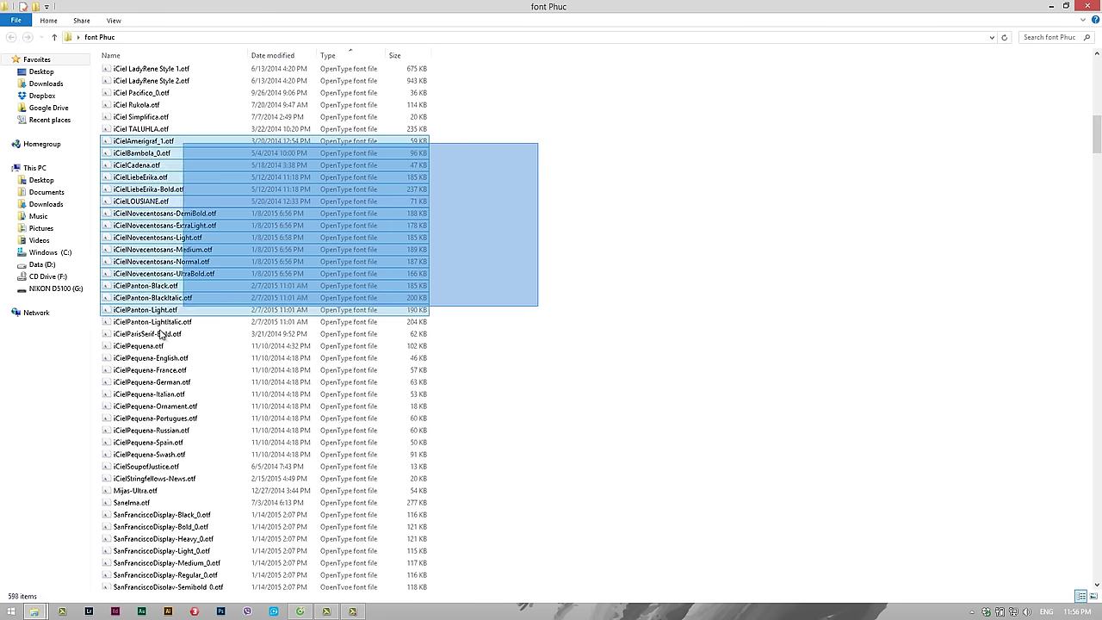
pyautogui.click(184, 332)
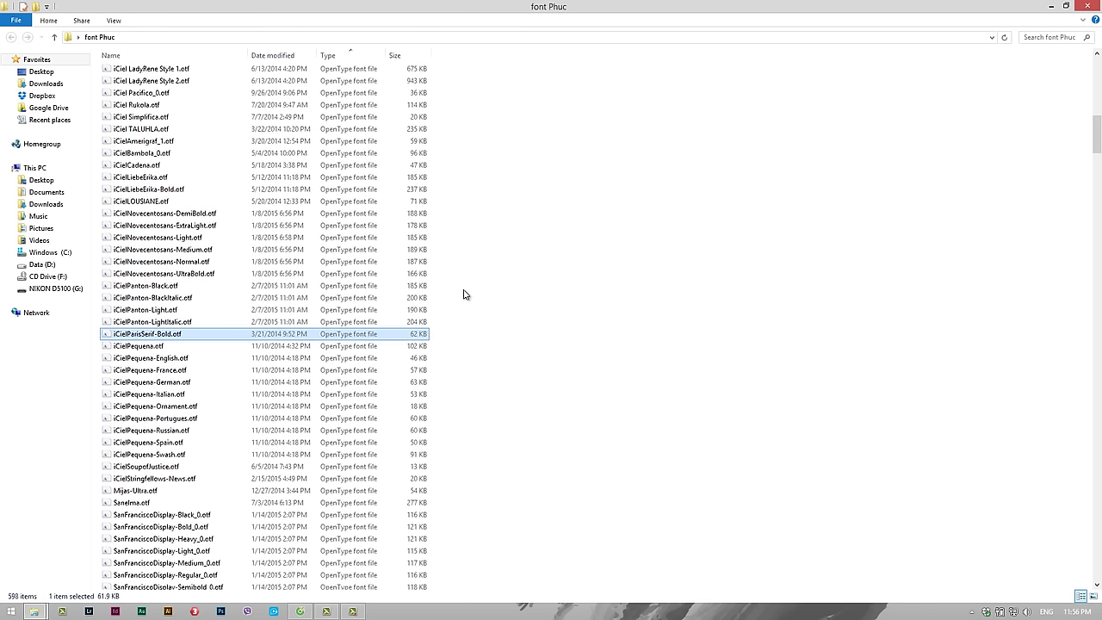
pyautogui.hotkey('ctrl', 'a')
pyautogui.rightClick(136, 261)
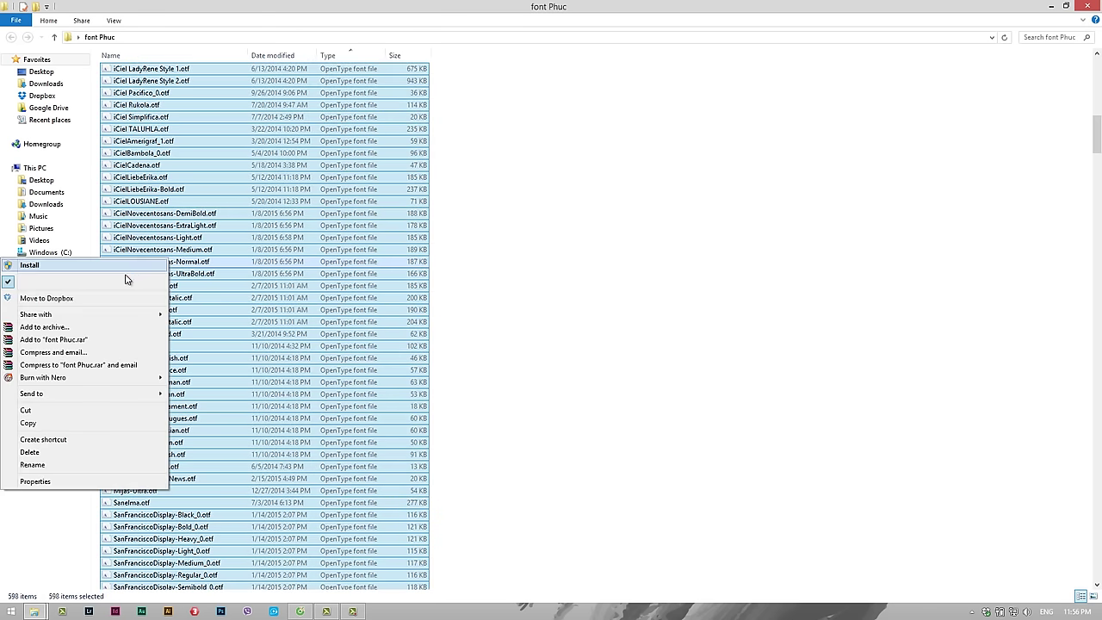
pyautogui.click(113, 265)
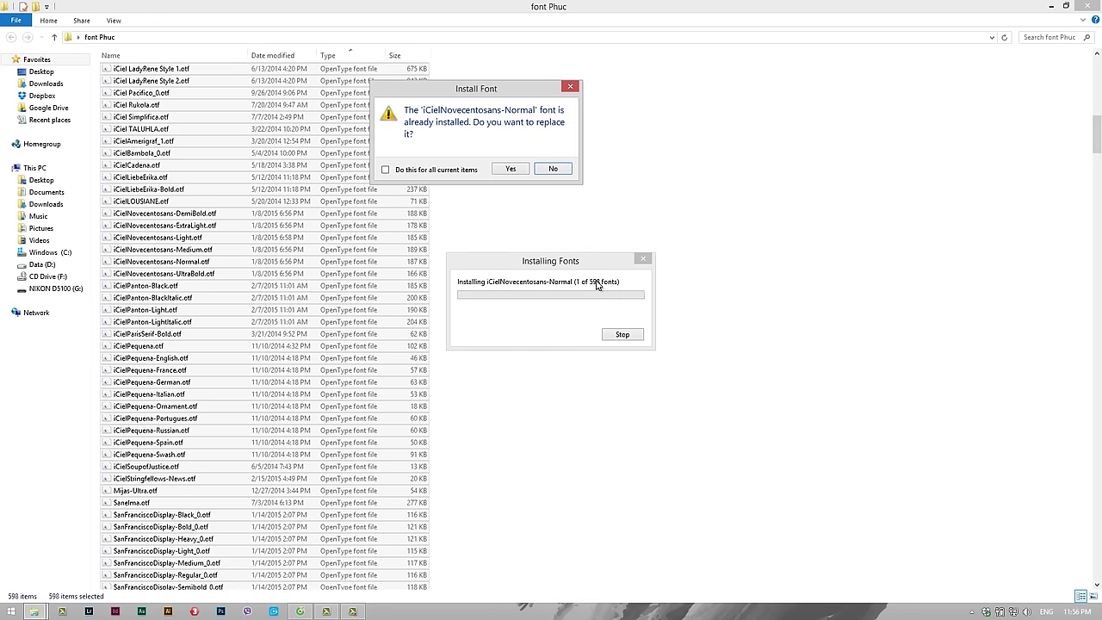
# Step: Skip all duplicate fonts, keeping the existing copies, then show the desktop
pyautogui.click(552, 168)
pyautogui.click(496, 325)
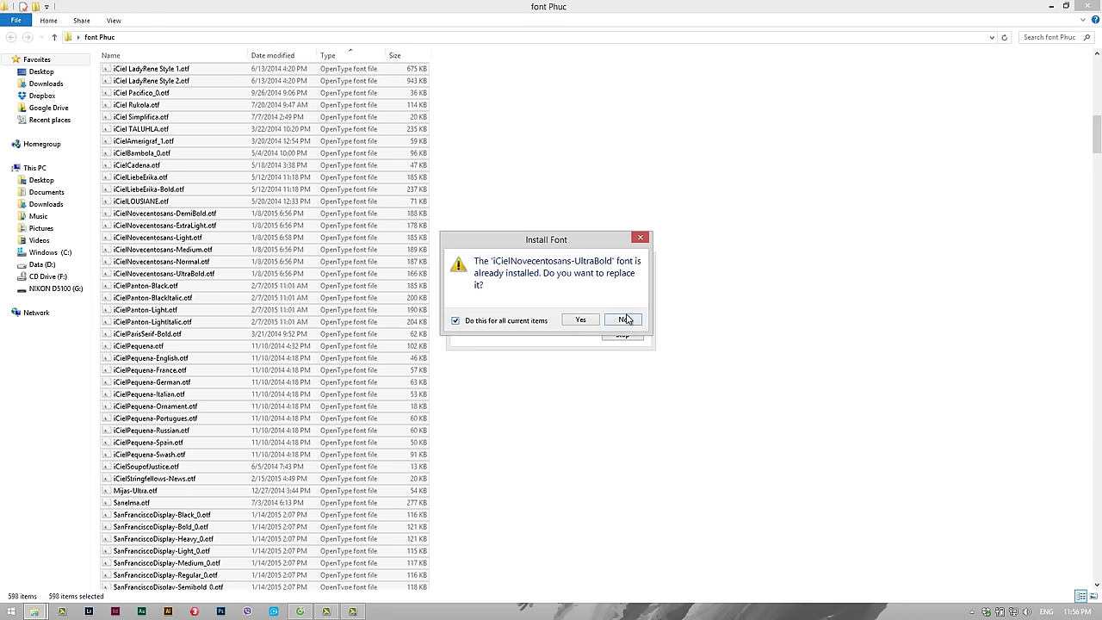
pyautogui.click(625, 319)
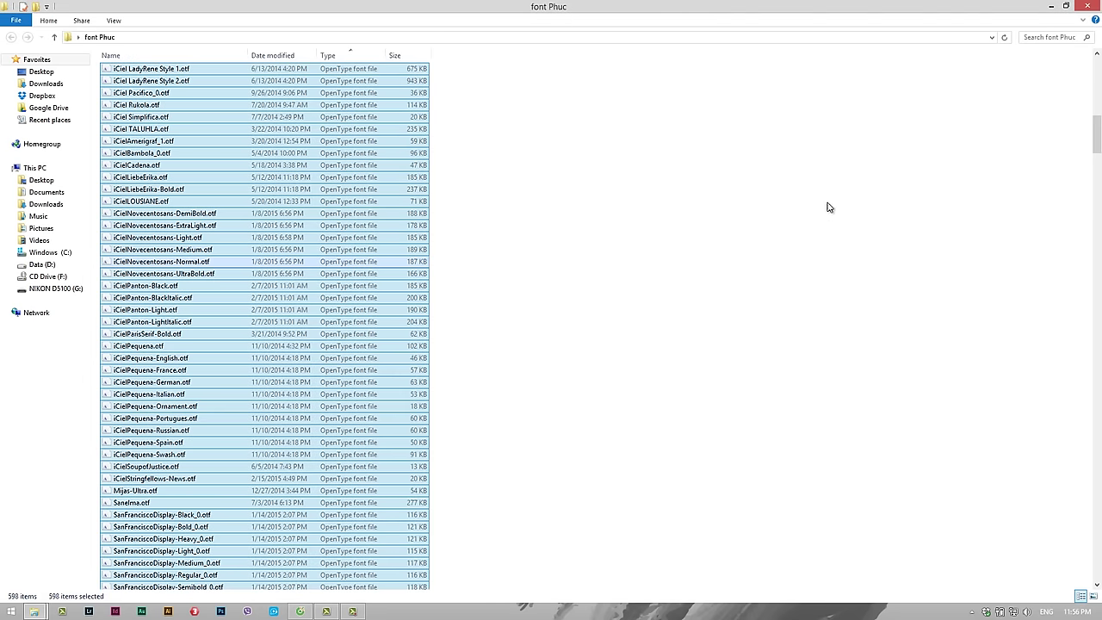
pyautogui.press('super+d')
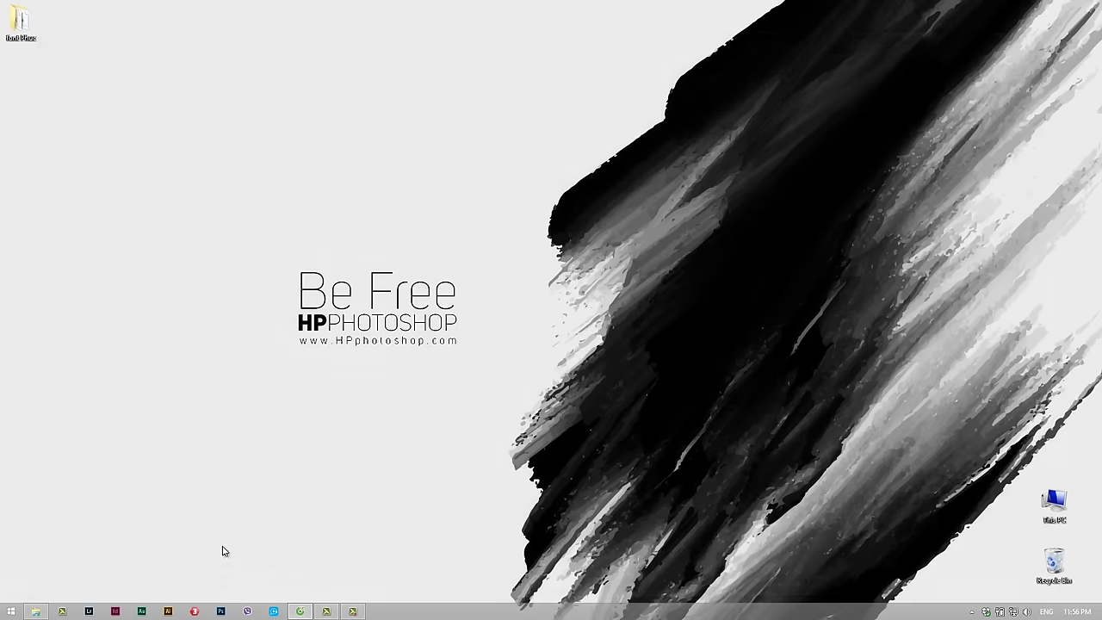
# Step: Relaunch Photoshop, close the Selective Tool panel, check the font list, then return to Coc Coc
pyautogui.click(222, 612)
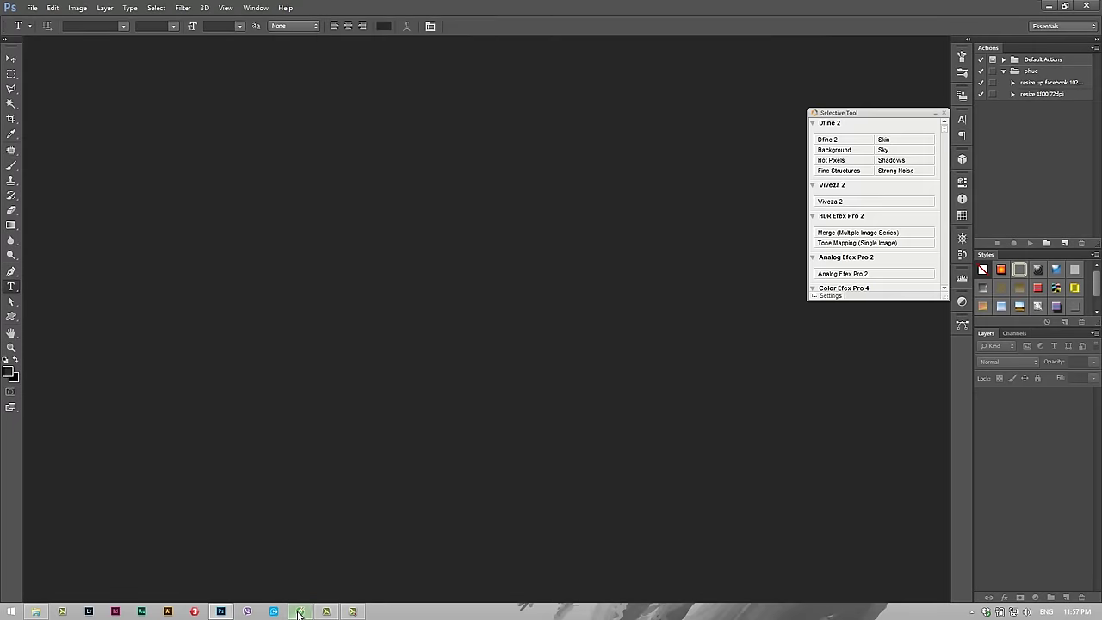
pyautogui.click(946, 114)
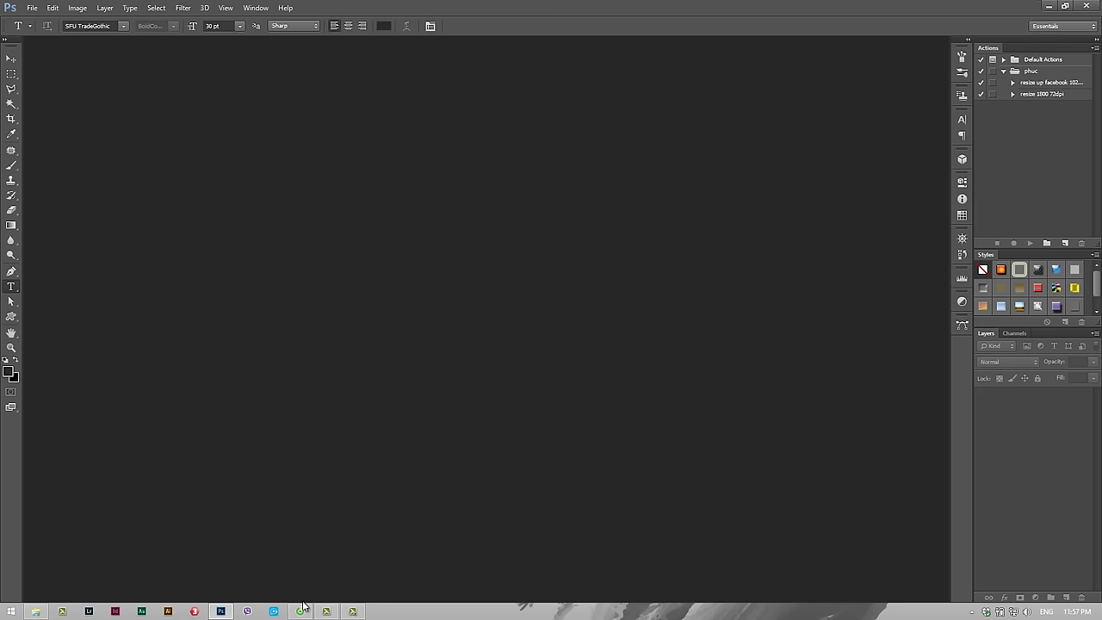
pyautogui.click(111, 25)
pyautogui.click(123, 26)
pyautogui.click(407, 300)
pyautogui.click(301, 614)
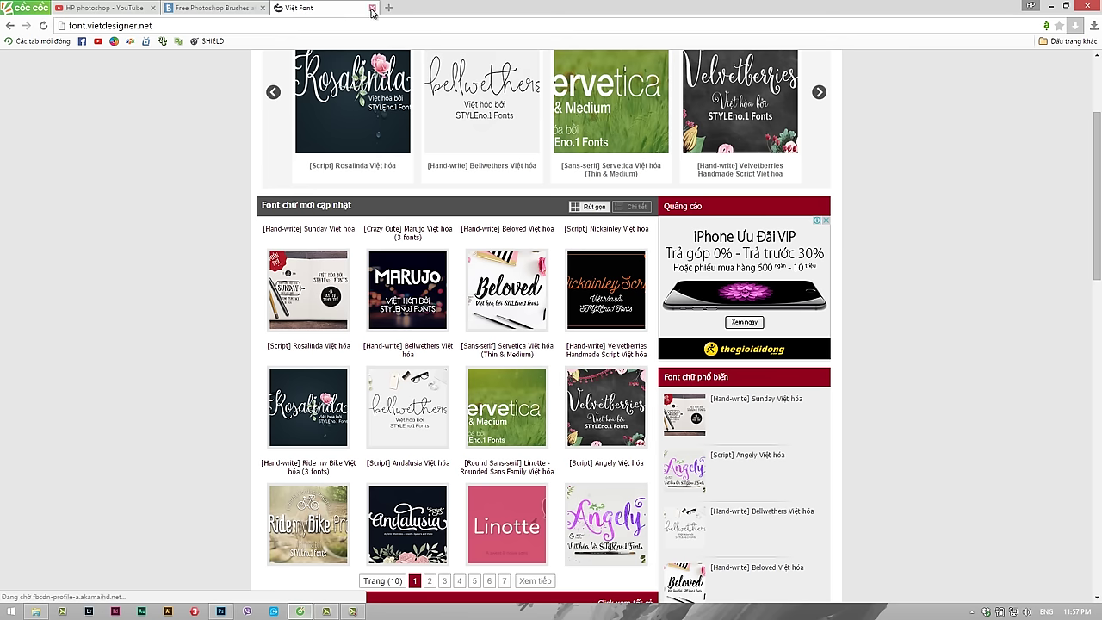
# Step: Close the Việt Font tab and scroll through the Brusheezy home page
pyautogui.click(372, 9)
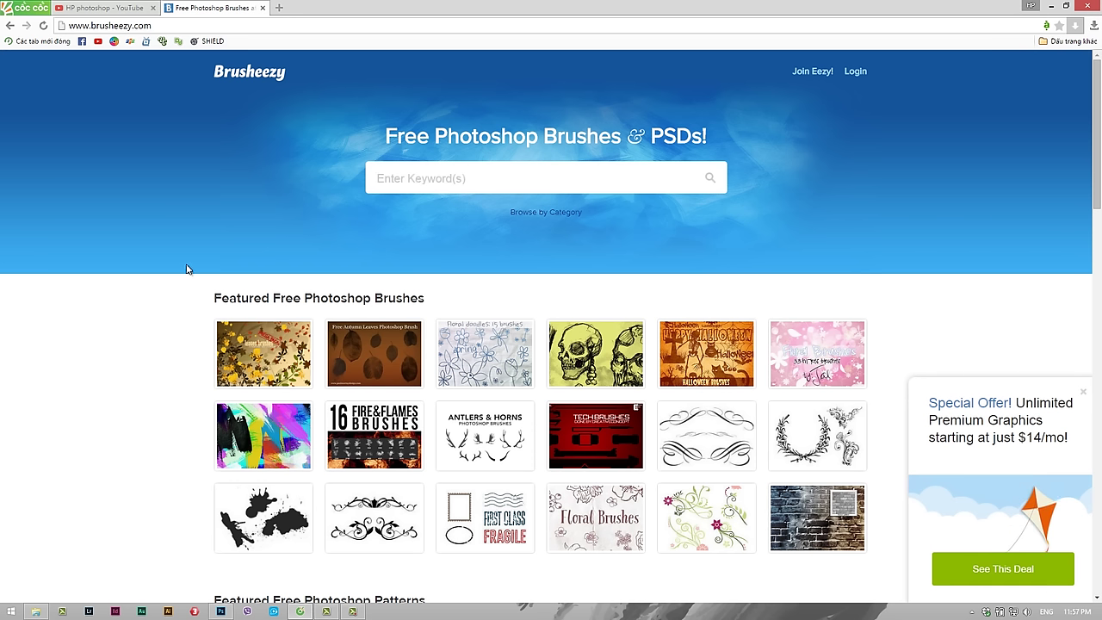
pyautogui.scroll(-3, 186, 270)
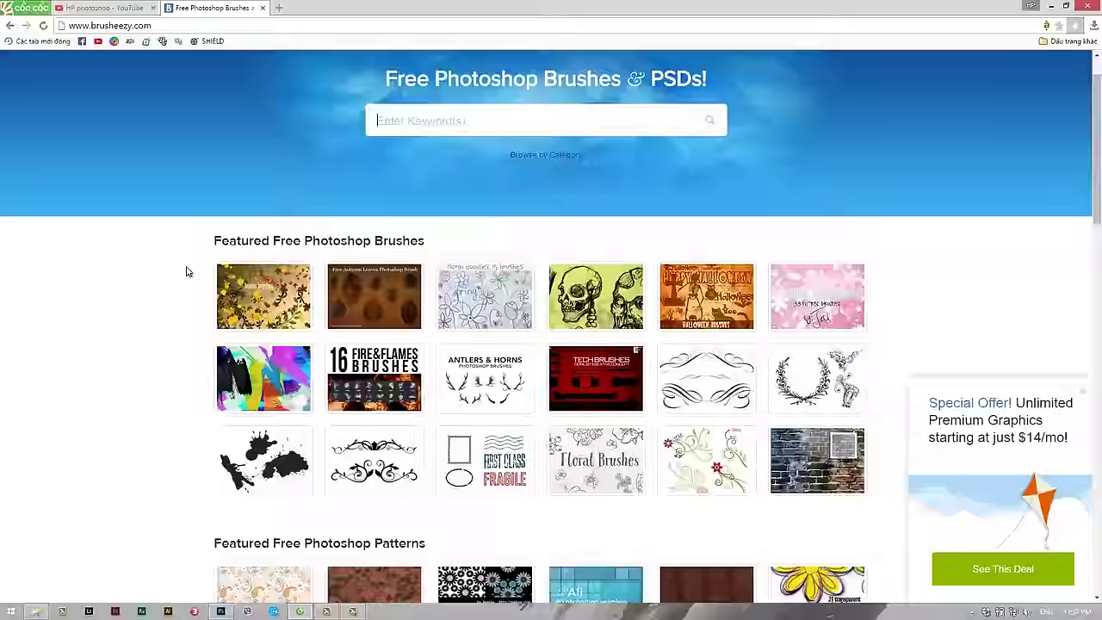
pyautogui.scroll(1, 168, 278)
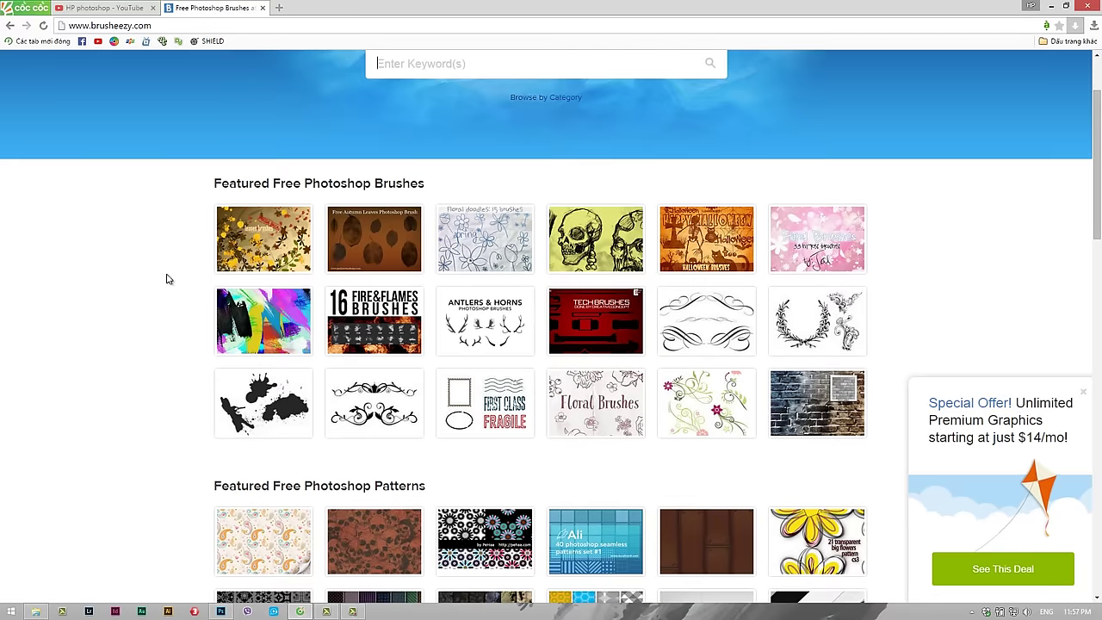
pyautogui.scroll(1, 154, 278)
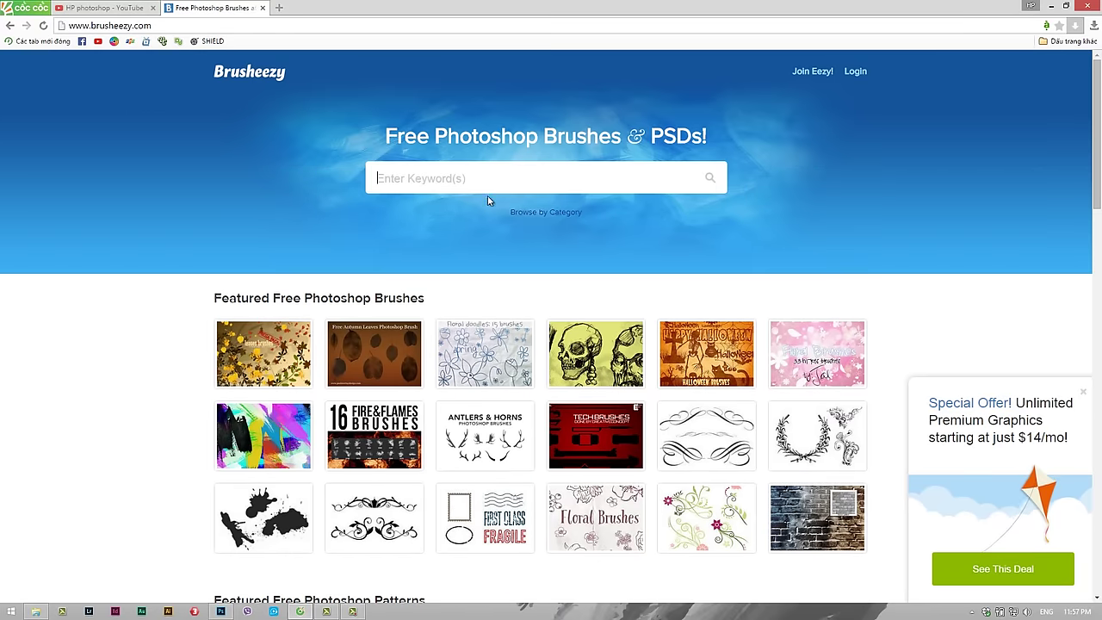
pyautogui.click(199, 24)
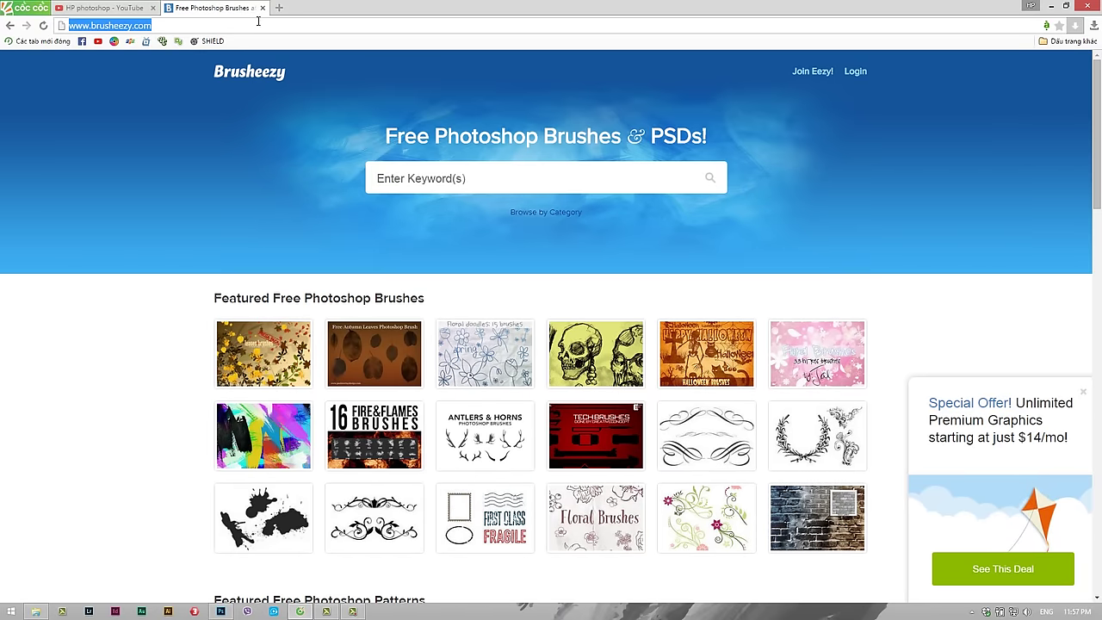
pyautogui.scroll(-1, 171, 172)
pyautogui.scroll(1, 163, 167)
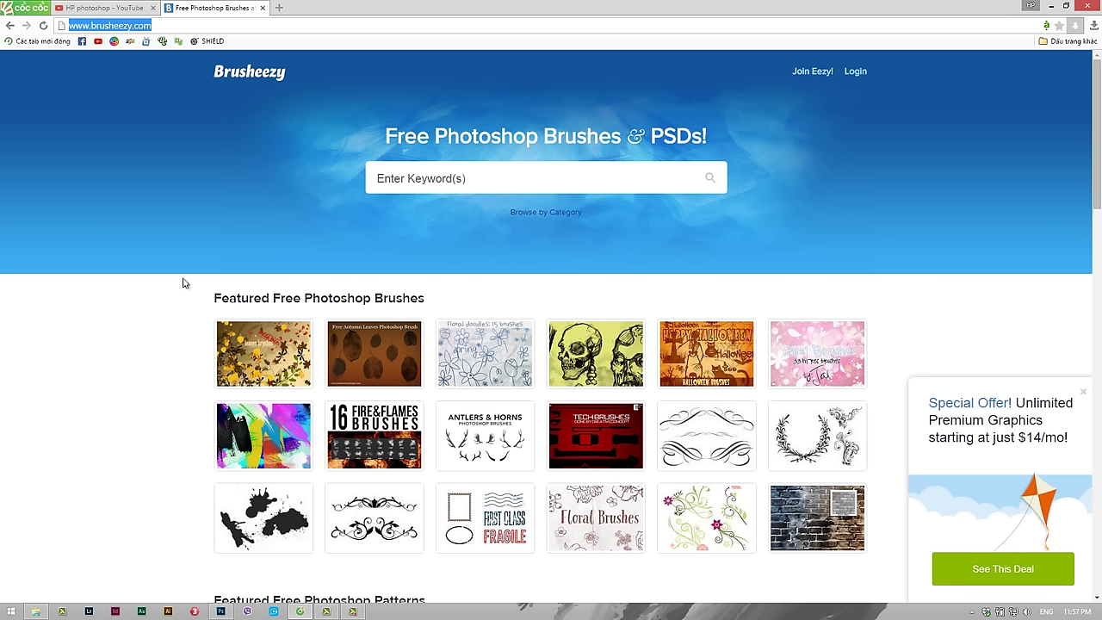
pyautogui.scroll(-5, 147, 338)
pyautogui.scroll(6, 153, 330)
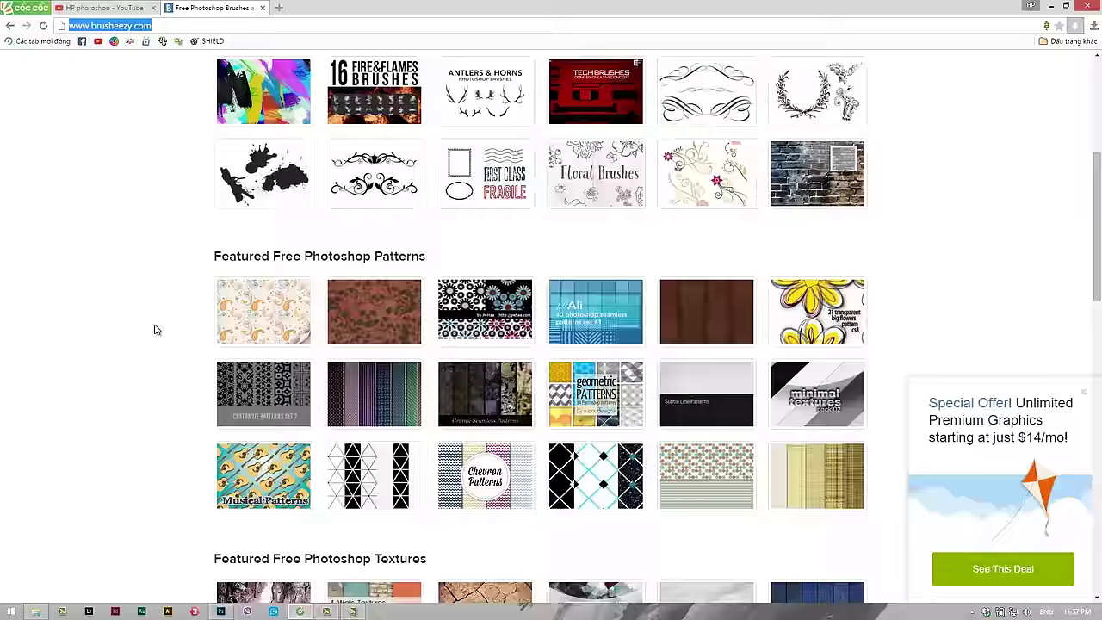
pyautogui.scroll(4, 155, 330)
pyautogui.scroll(-3, 169, 342)
pyautogui.scroll(-2, 131, 445)
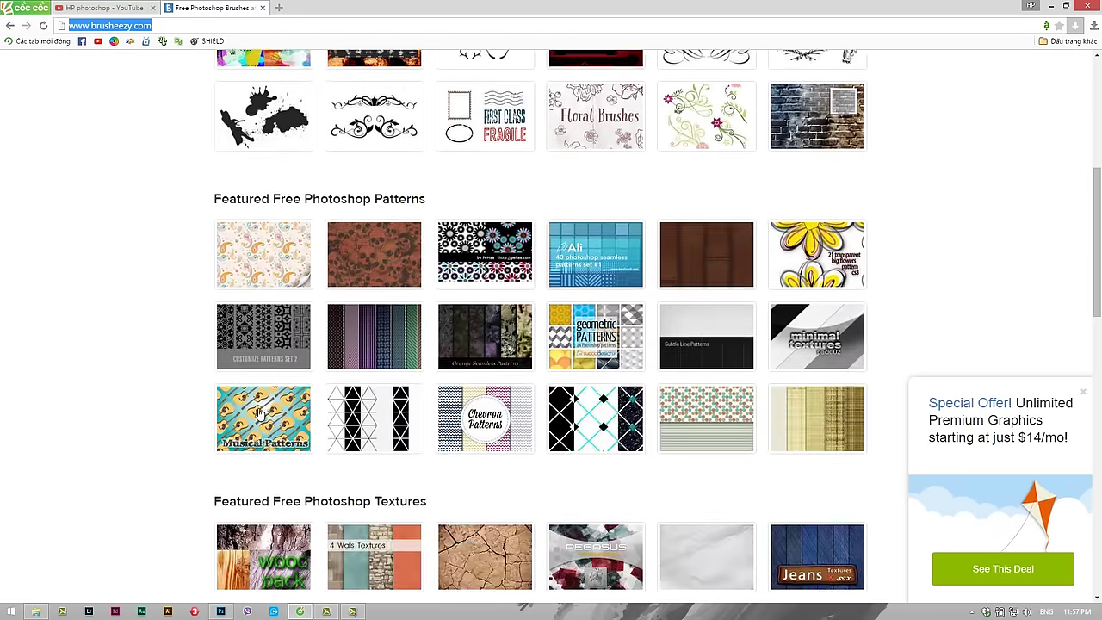
pyautogui.scroll(-2, 349, 409)
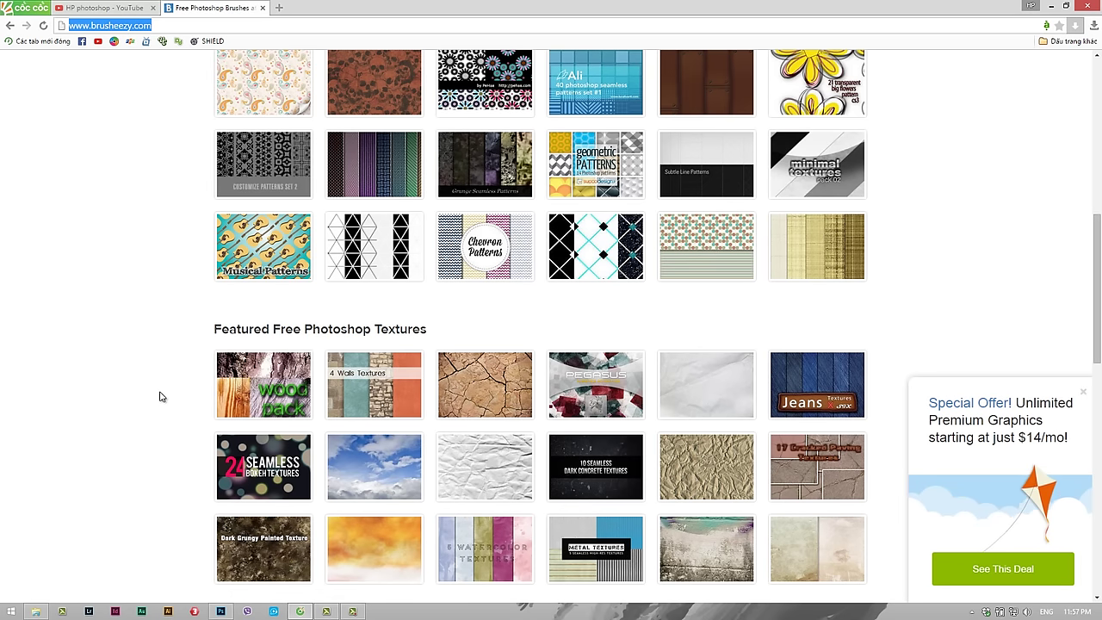
pyautogui.scroll(1, 159, 396)
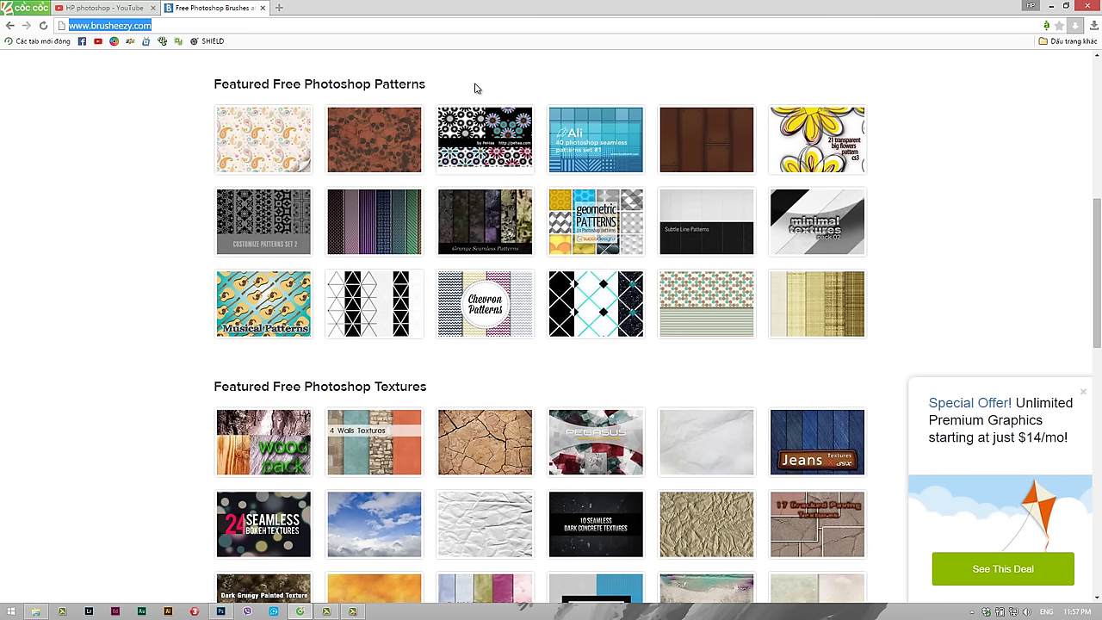
pyautogui.scroll(-2, 62, 335)
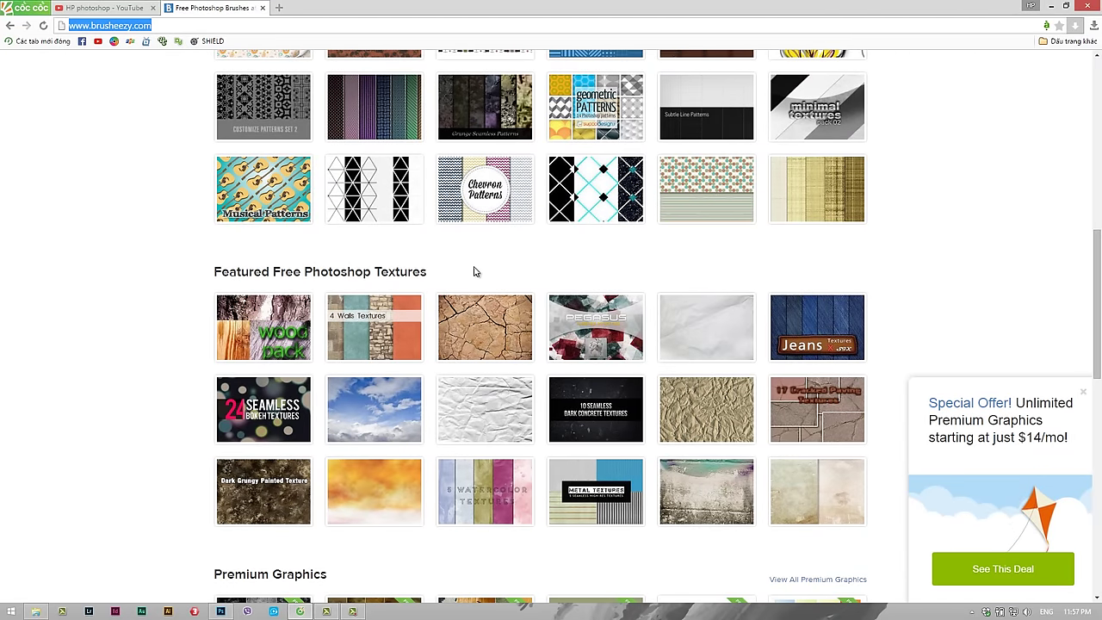
pyautogui.scroll(-3, 118, 332)
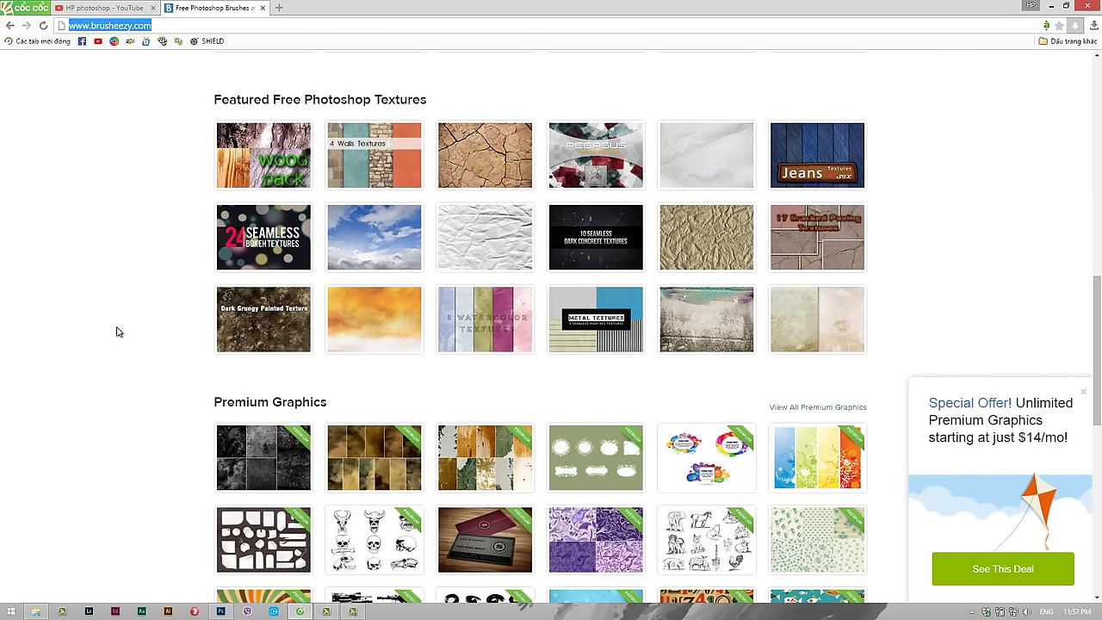
pyautogui.scroll(-2, 117, 331)
pyautogui.scroll(-2, 116, 330)
pyautogui.scroll(10, 121, 330)
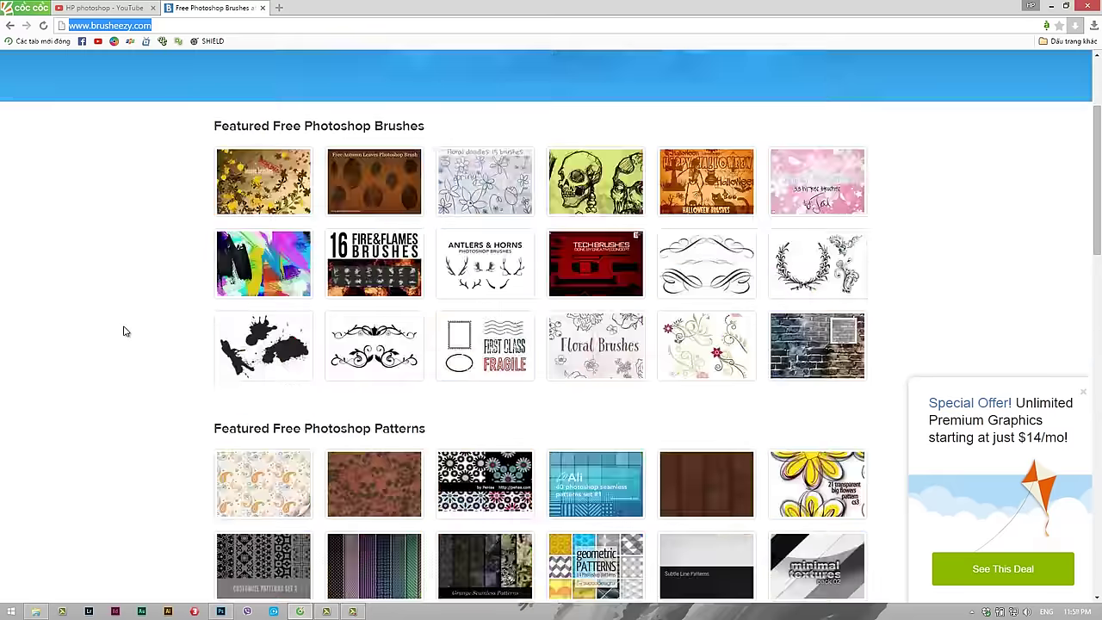
pyautogui.scroll(2, 123, 331)
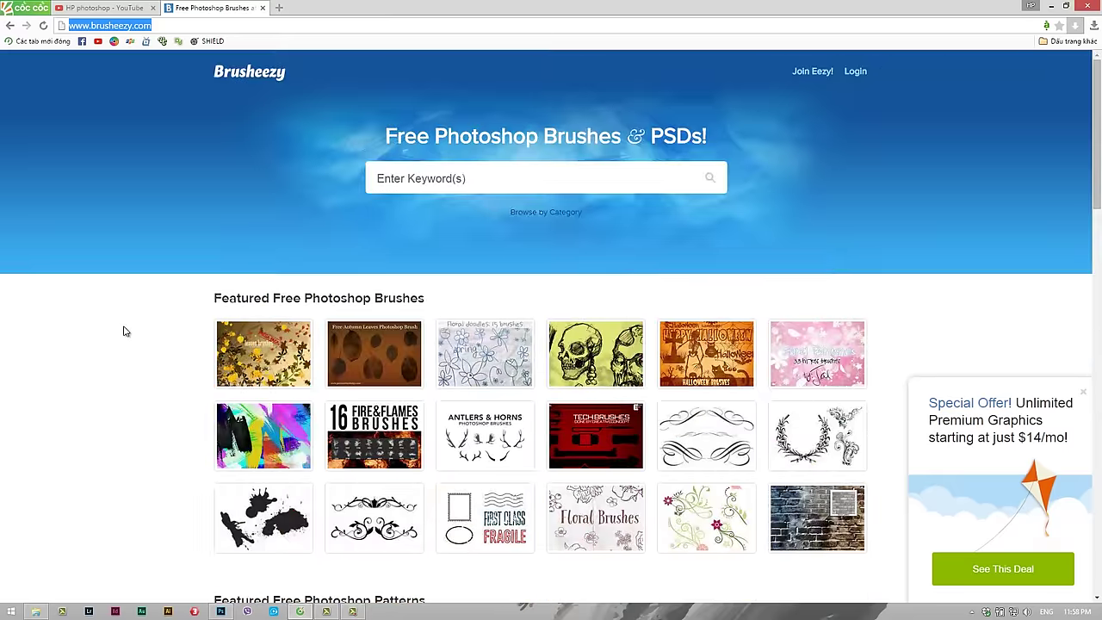
# Step: Open Brusheezy's Browse by Category page and scroll down to the category grid
pyautogui.click(536, 215)
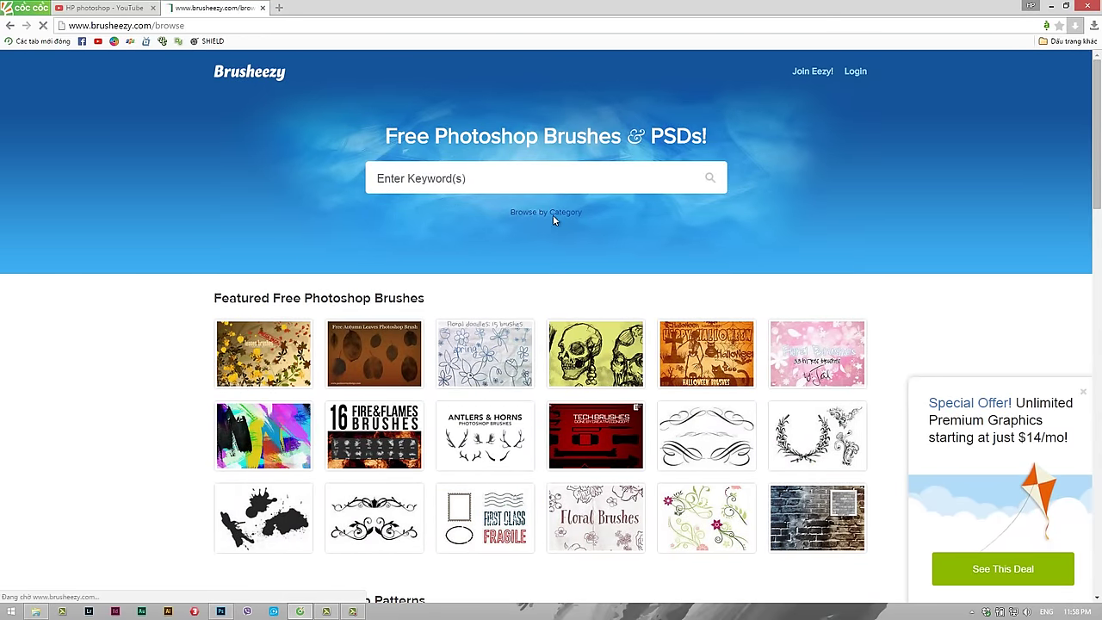
pyautogui.scroll(-2, 213, 285)
pyautogui.scroll(-1, 197, 293)
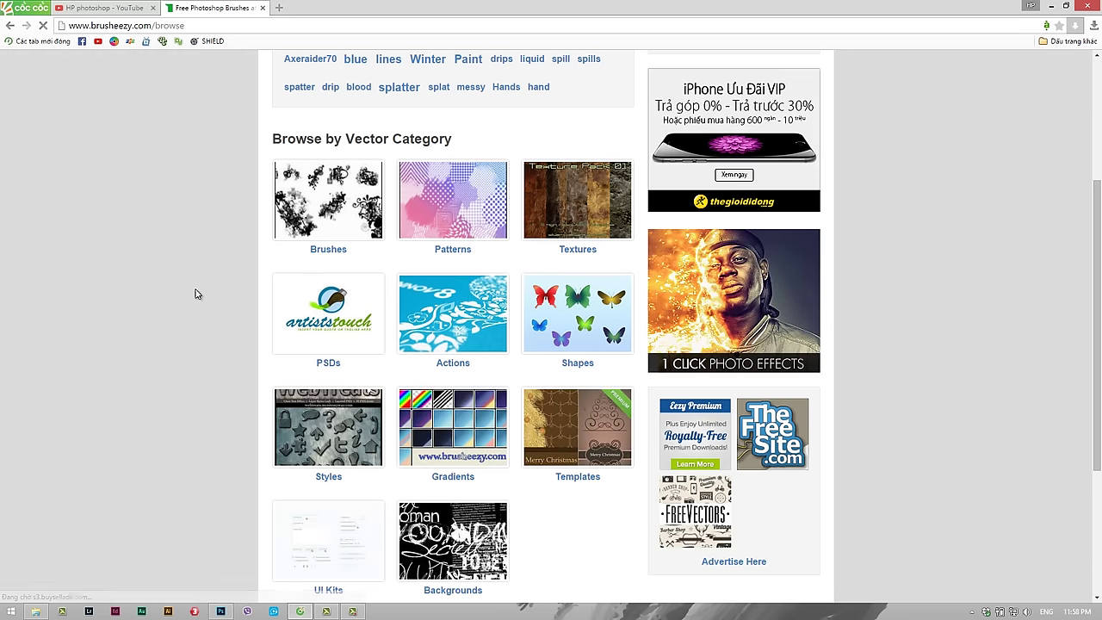
pyautogui.scroll(-1, 192, 293)
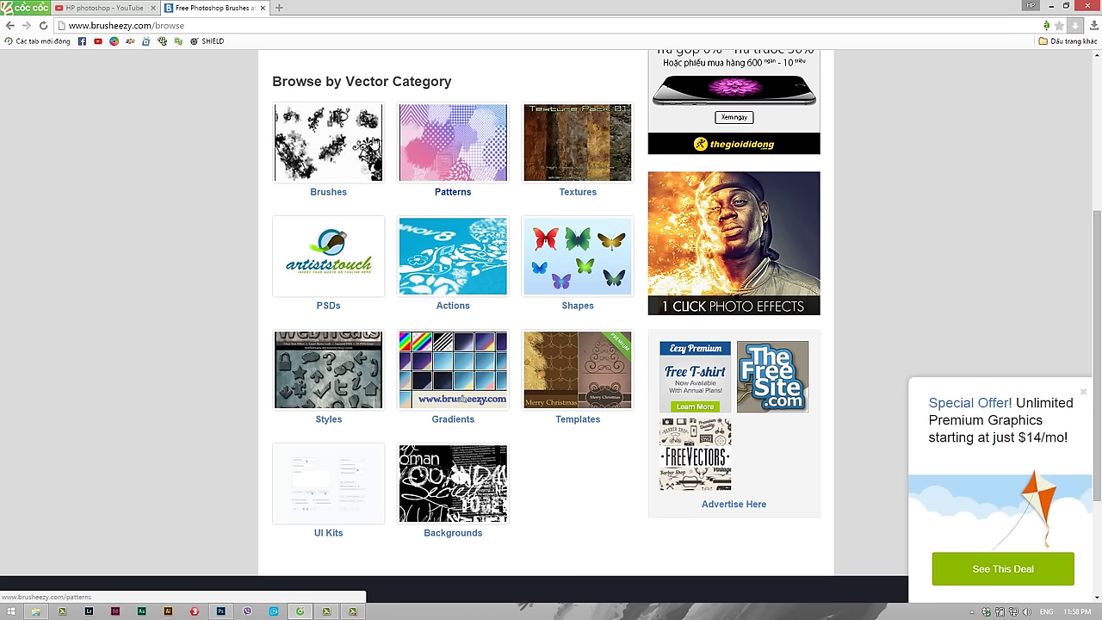
# Step: Open the Brushes, Patterns and Shapes categories each in a new tab
pyautogui.rightClick(338, 161)
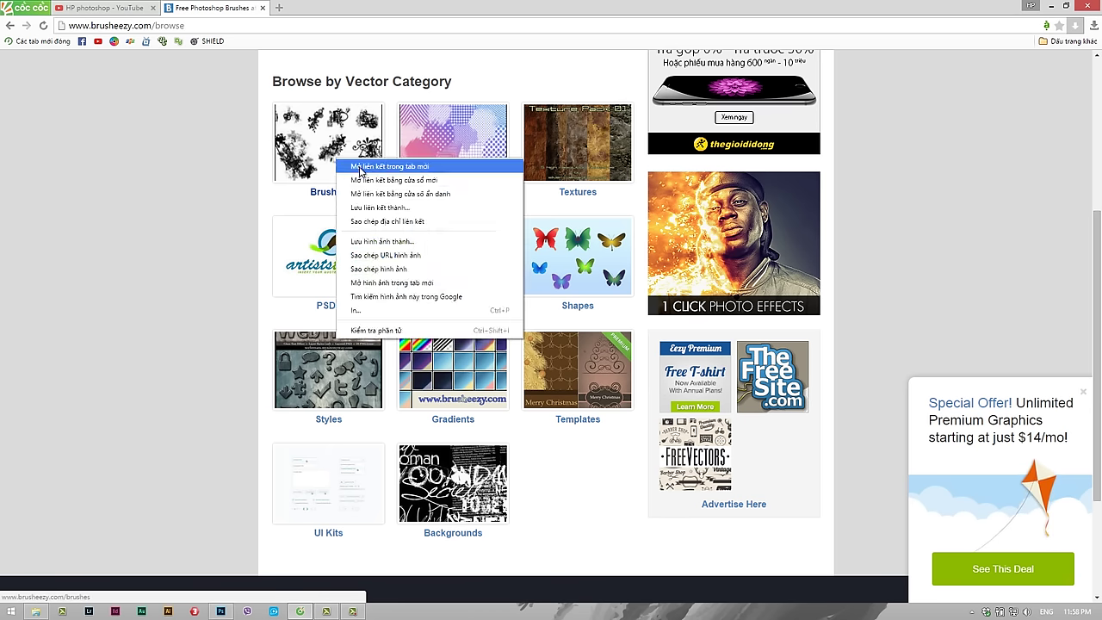
pyautogui.click(360, 171)
pyautogui.rightClick(448, 169)
pyautogui.click(456, 176)
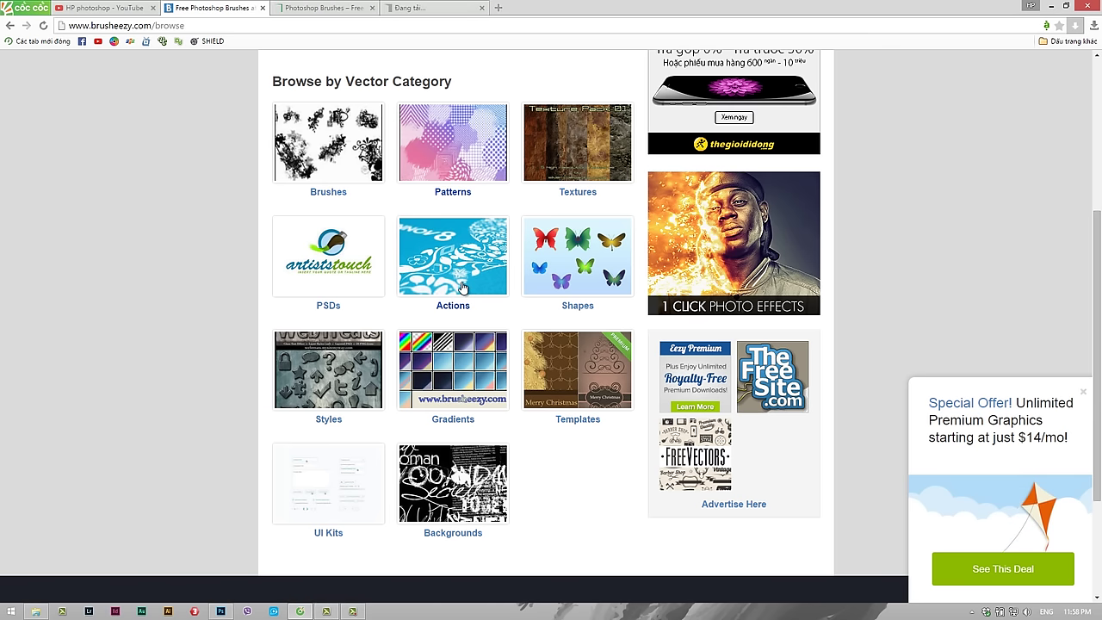
pyautogui.rightClick(574, 266)
pyautogui.click(603, 272)
# Step: In the Photoshop Brushes tab, go to page 2 of the gallery
pyautogui.hotkey('ctrl', 'Tab')
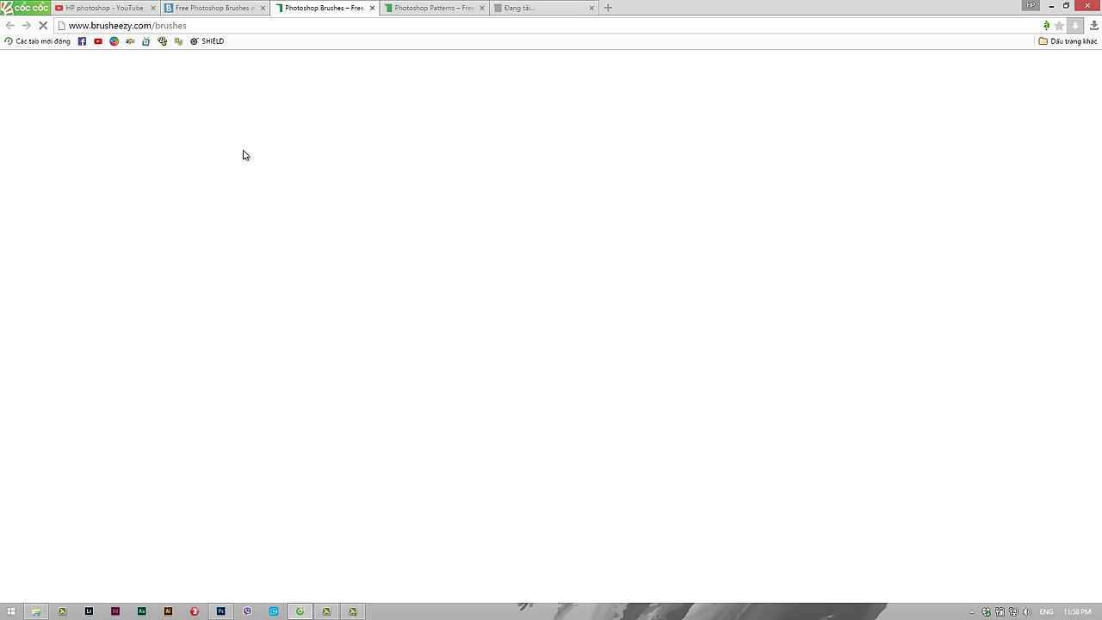
pyautogui.scroll(-1, 206, 335)
pyautogui.scroll(-1, 198, 337)
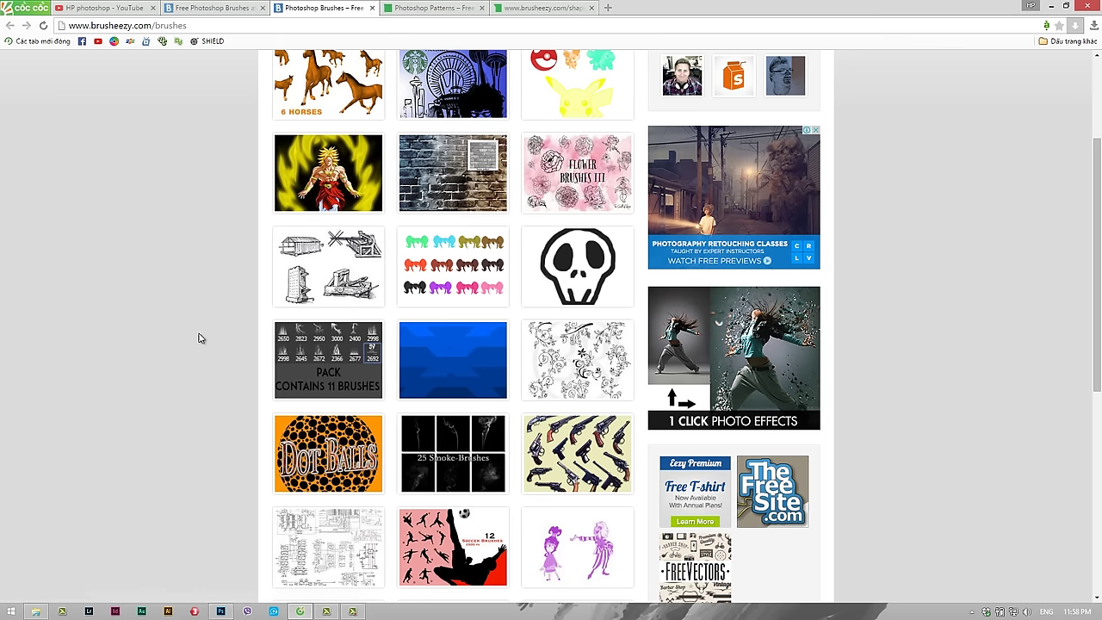
pyautogui.scroll(-1, 198, 338)
pyautogui.scroll(-1, 198, 340)
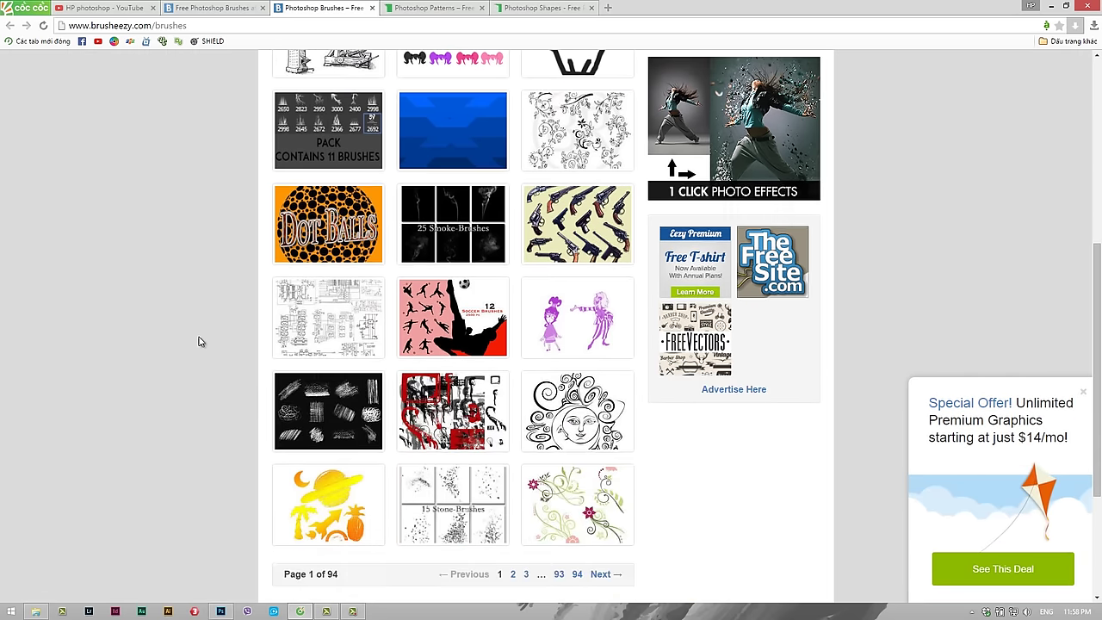
pyautogui.scroll(-1, 199, 342)
pyautogui.click(513, 517)
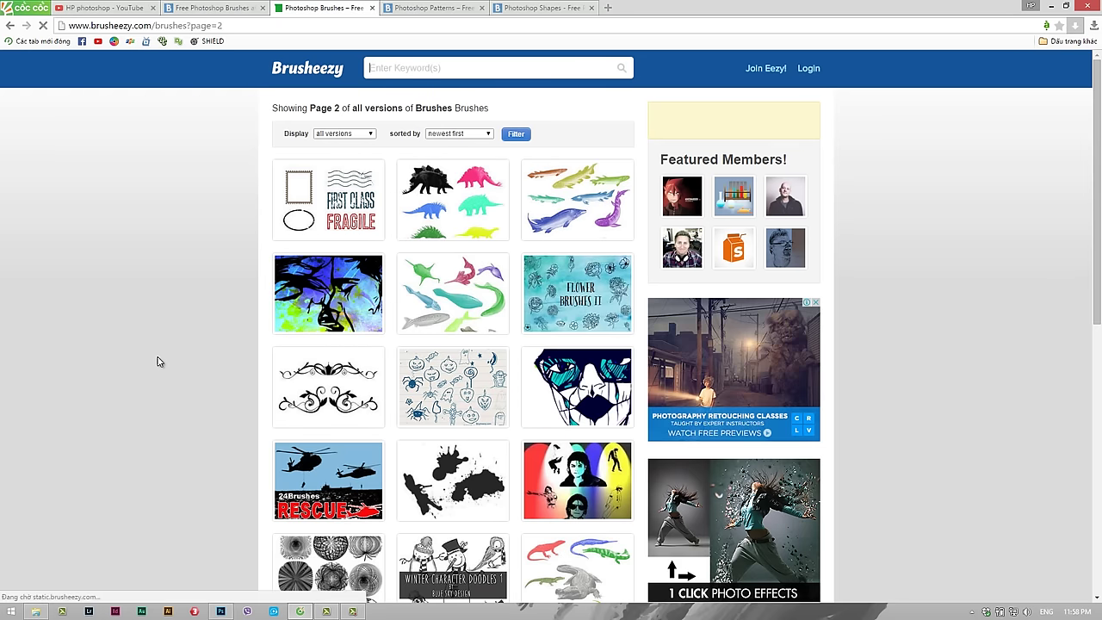
# Step: Open the 'Watercolour Flower brushes - The Smell of Roses' detail page
pyautogui.scroll(-1, 156, 360)
pyautogui.scroll(-2, 157, 362)
pyautogui.scroll(-1, 157, 361)
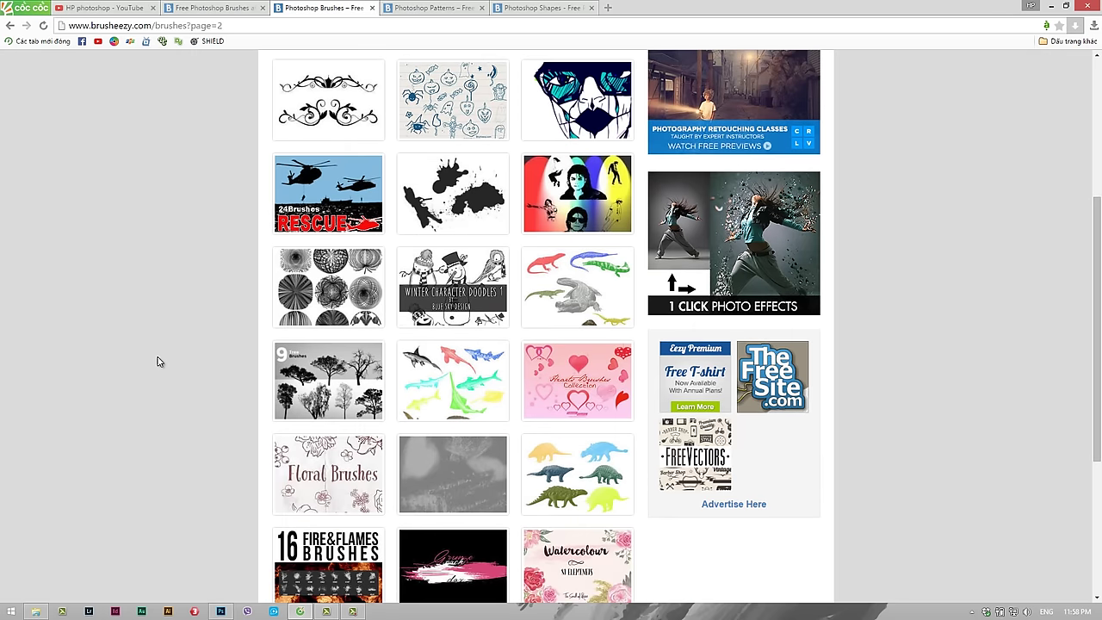
pyautogui.scroll(-3, 158, 362)
pyautogui.scroll(1, 158, 362)
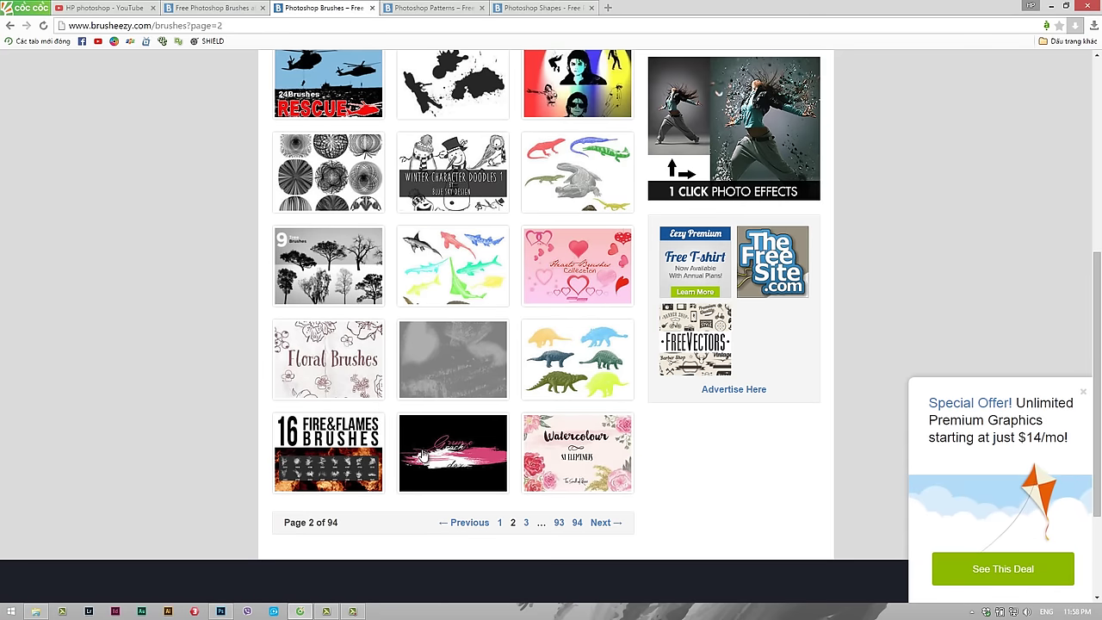
pyautogui.click(550, 464)
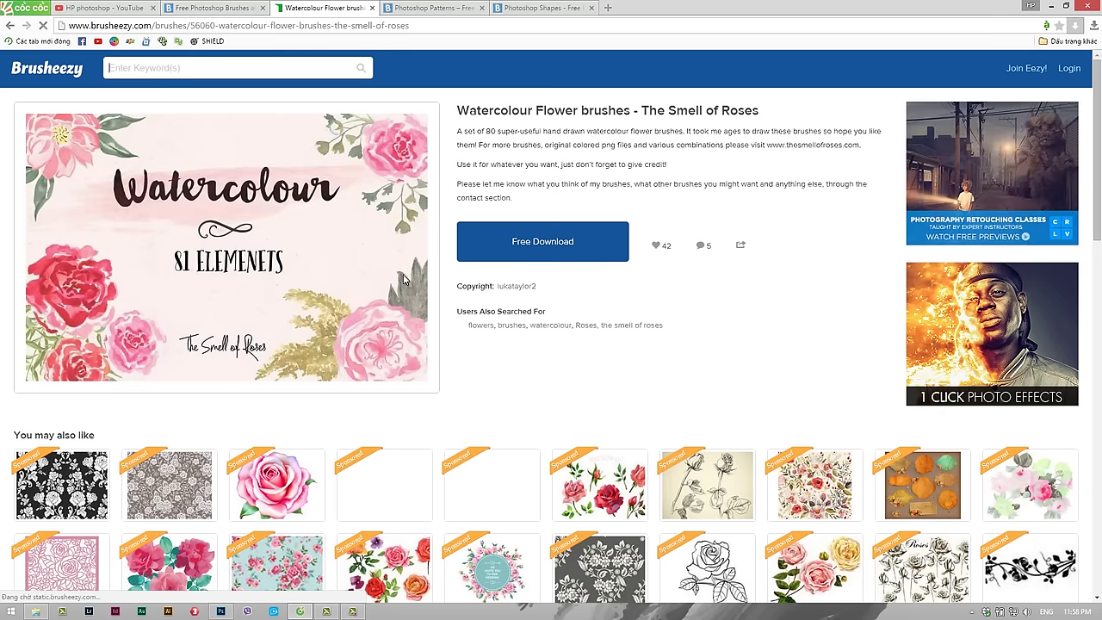
# Step: Start the free Watercolour_flower zip (33.7 MB) download and close the GraphicStock offer
pyautogui.click(548, 251)
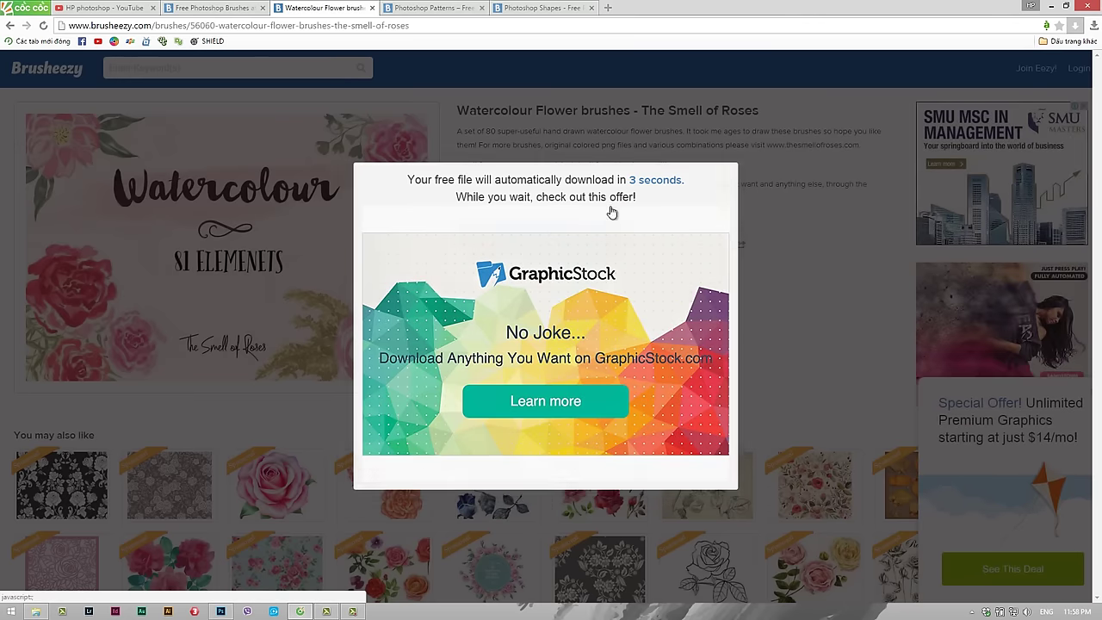
pyautogui.press('Escape')
pyautogui.click(594, 243)
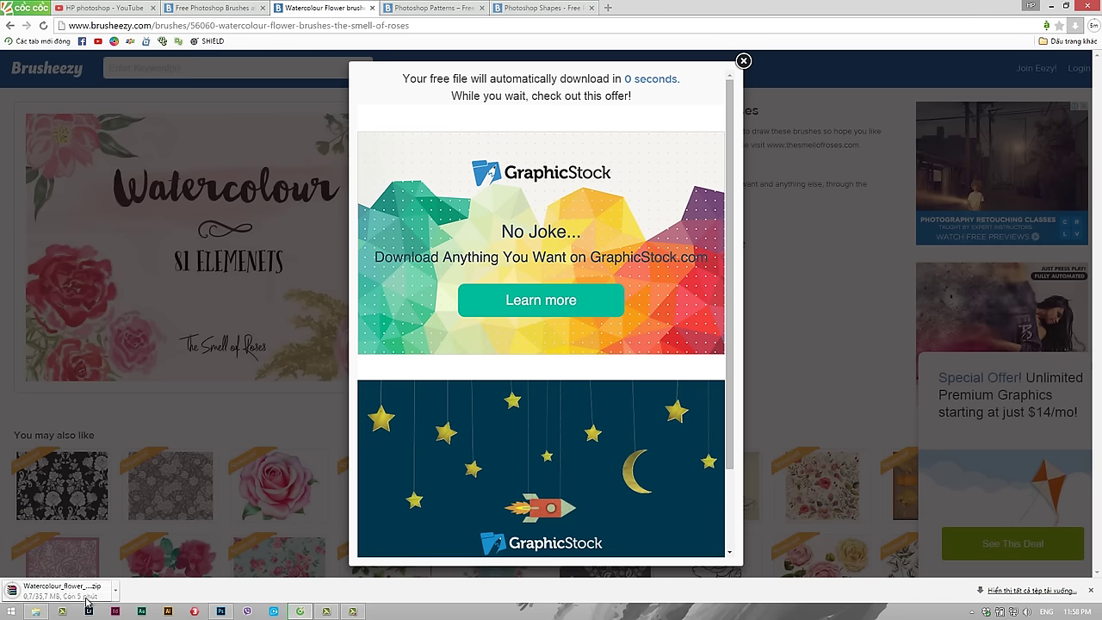
pyautogui.click(743, 60)
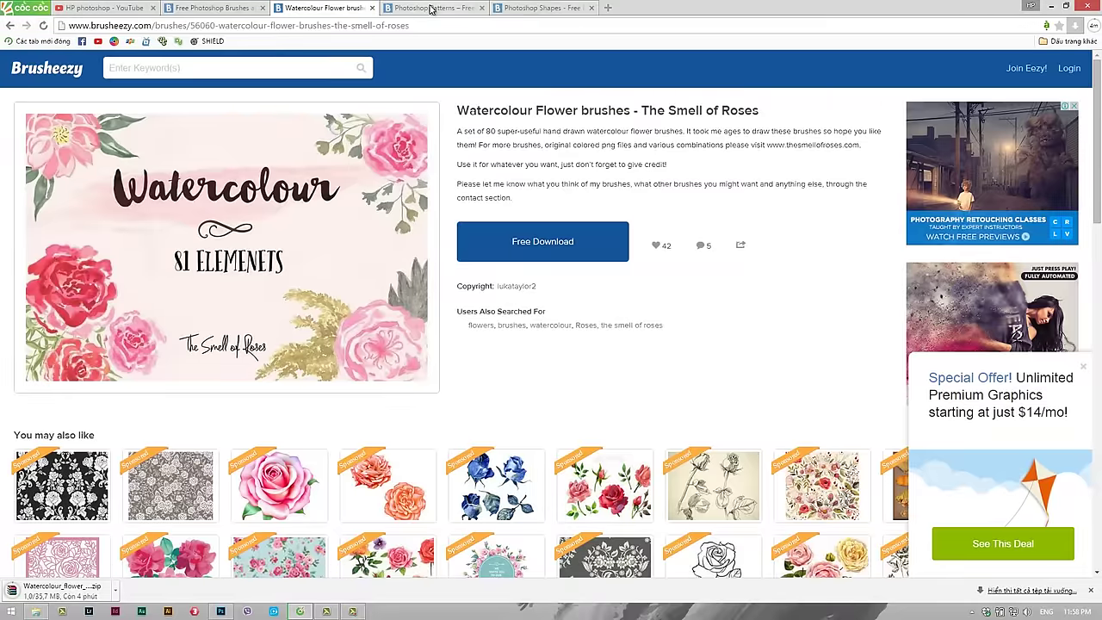
# Step: Flip between the Patterns and Brushes tabs, scroll the Shapes gallery, and open the download's options
pyautogui.click(430, 7)
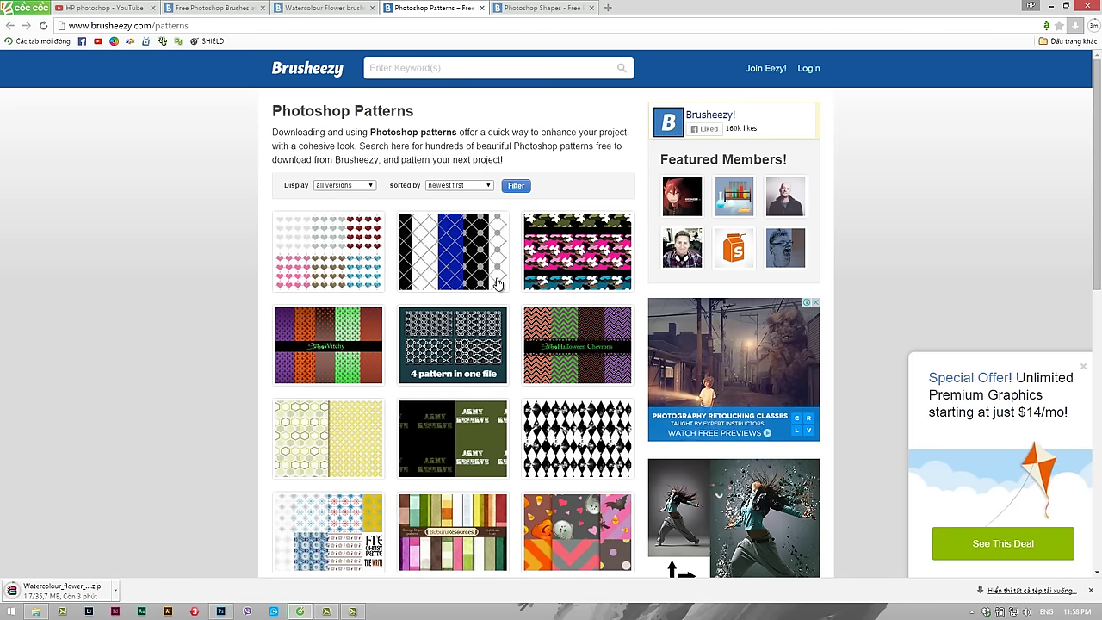
pyautogui.hotkey('ctrl', 'shift', 'Tab')
pyautogui.hotkey('ctrl', 'shift', 'Tab')
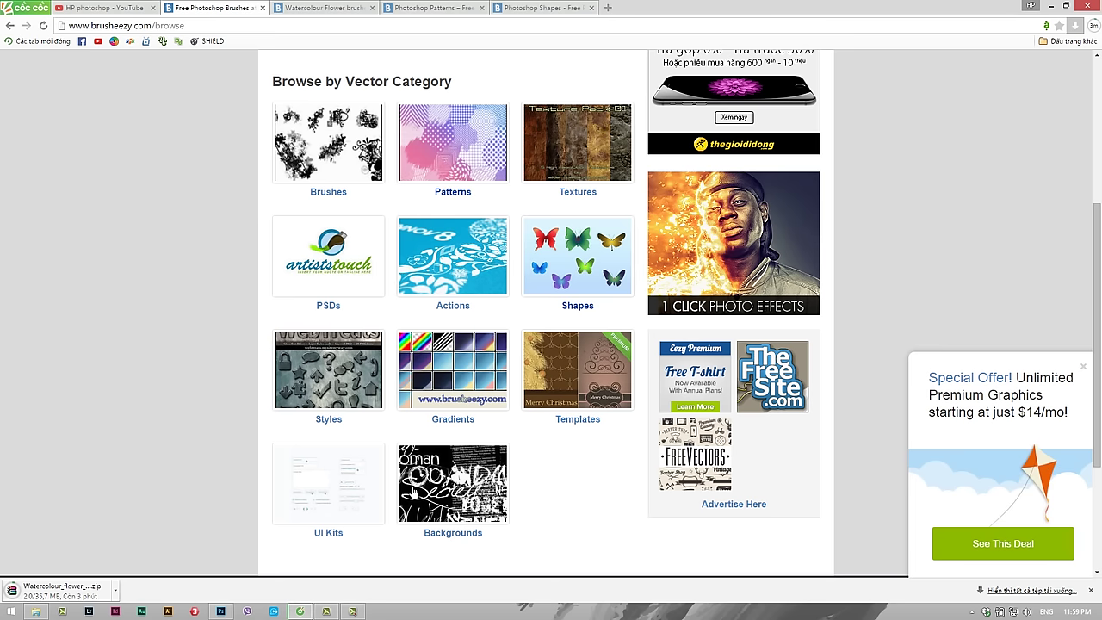
pyautogui.click(431, 7)
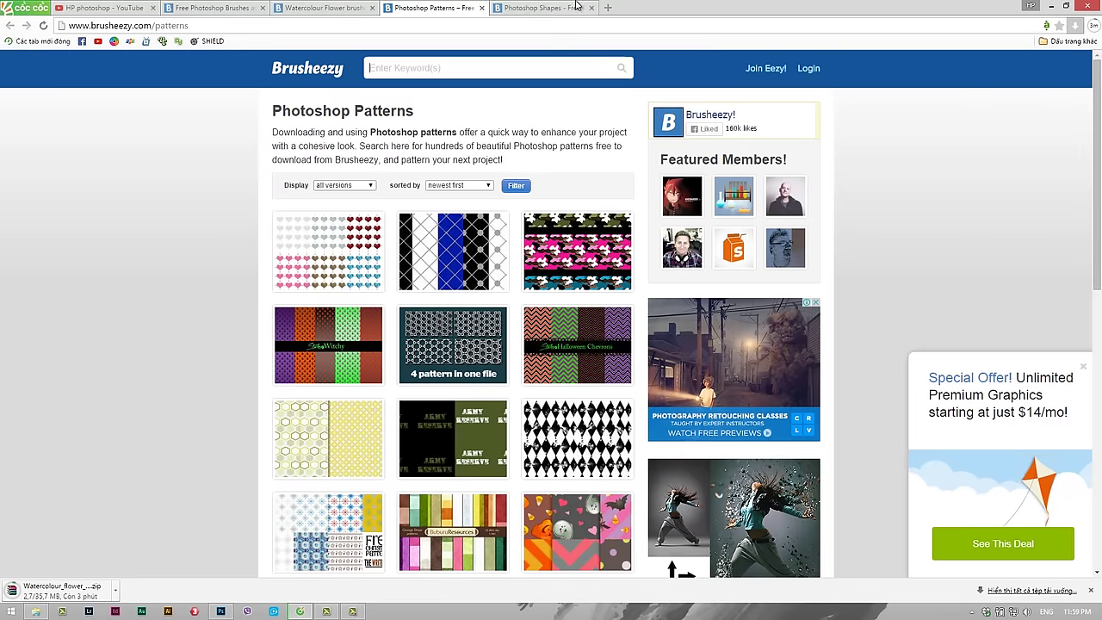
pyautogui.click(576, 7)
pyautogui.scroll(-2, 144, 311)
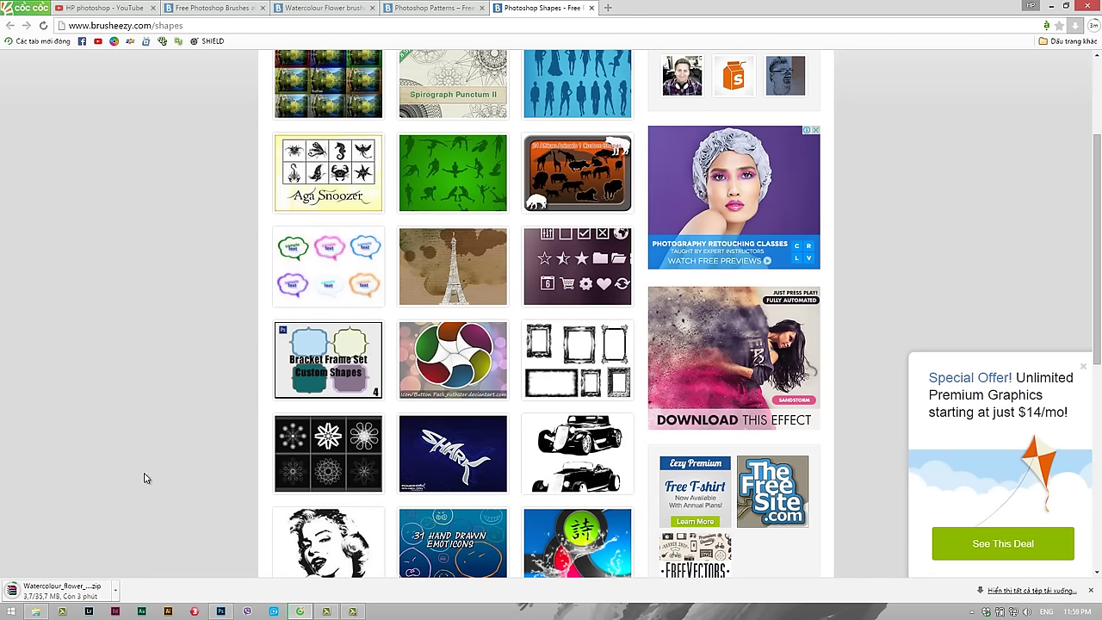
pyautogui.scroll(-2, 181, 411)
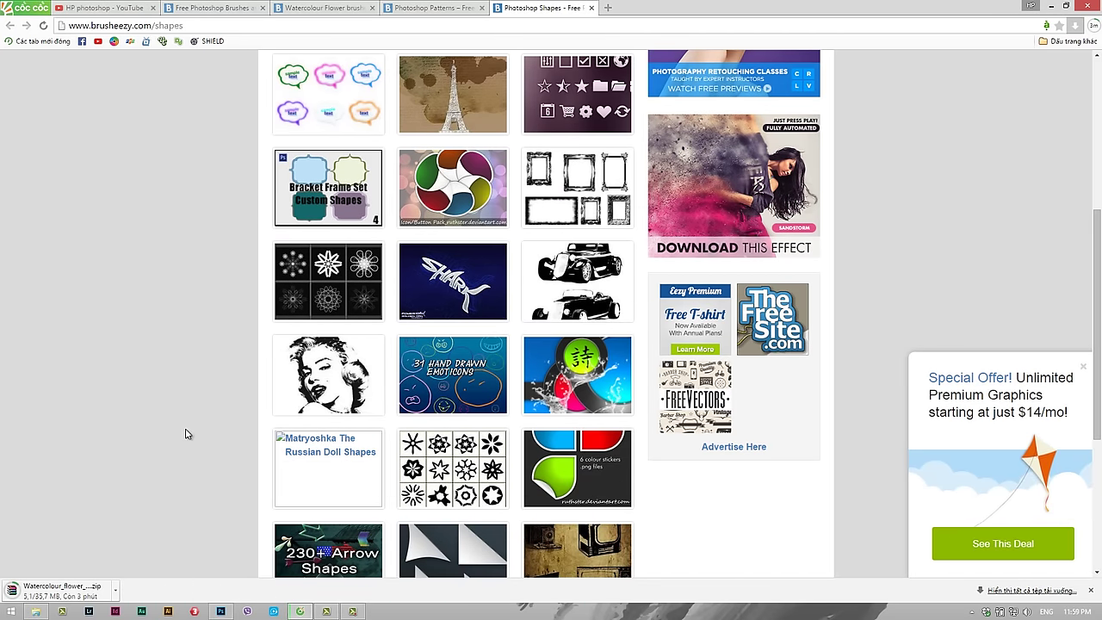
pyautogui.click(115, 592)
# Step: Cancel the watercolour brushes download and bring up the Photoshop taskbar shortcut's options
pyautogui.click(172, 571)
pyautogui.rightClick(224, 614)
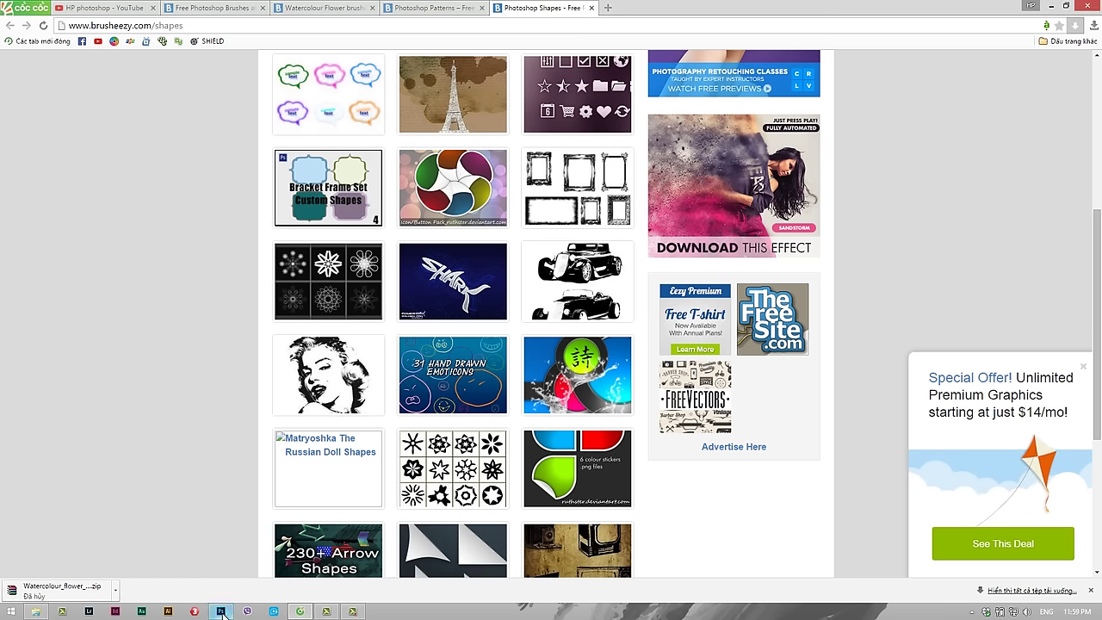
pyautogui.rightClick(223, 613)
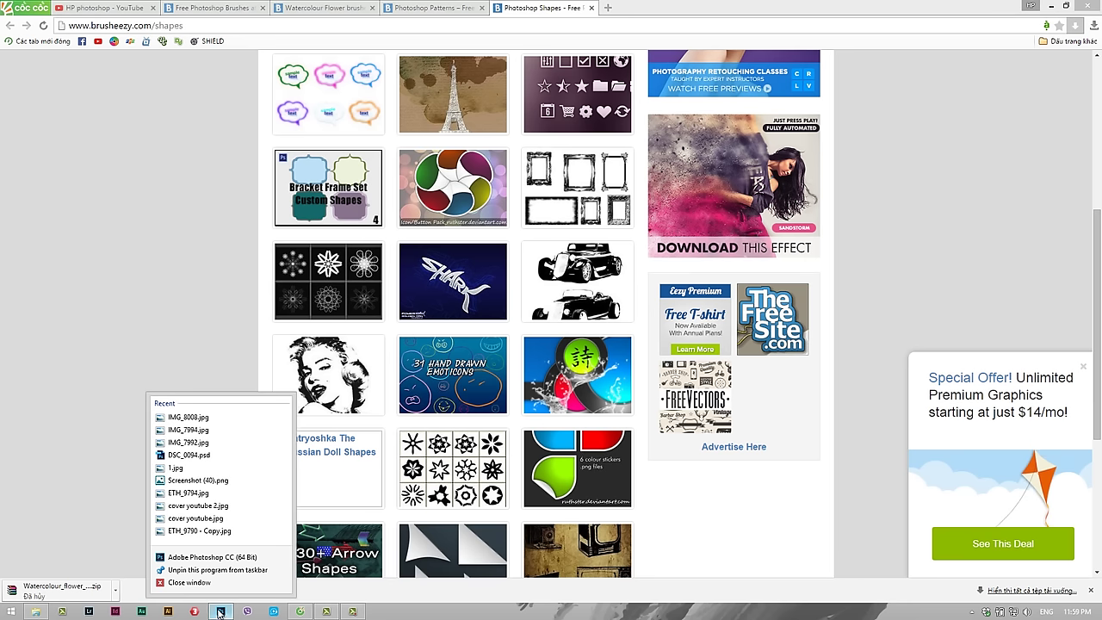
pyautogui.rightClick(204, 560)
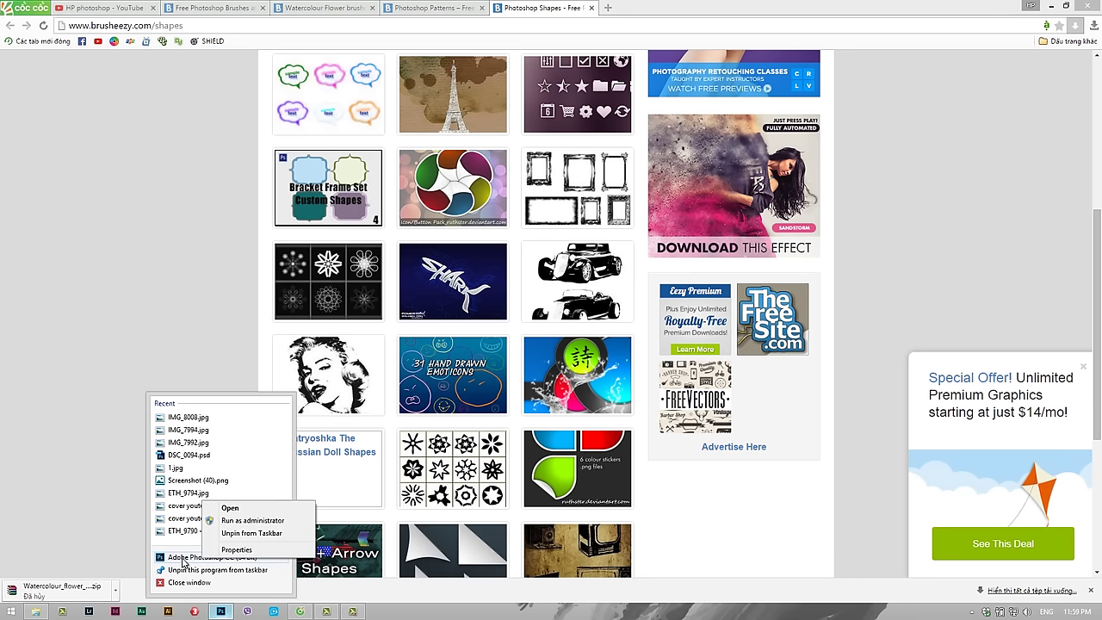
# Step: Open the Photoshop shortcut's Properties and jump to its installation folder
pyautogui.click(249, 550)
pyautogui.moveTo(358, 321); pyautogui.dragTo(351, 278)
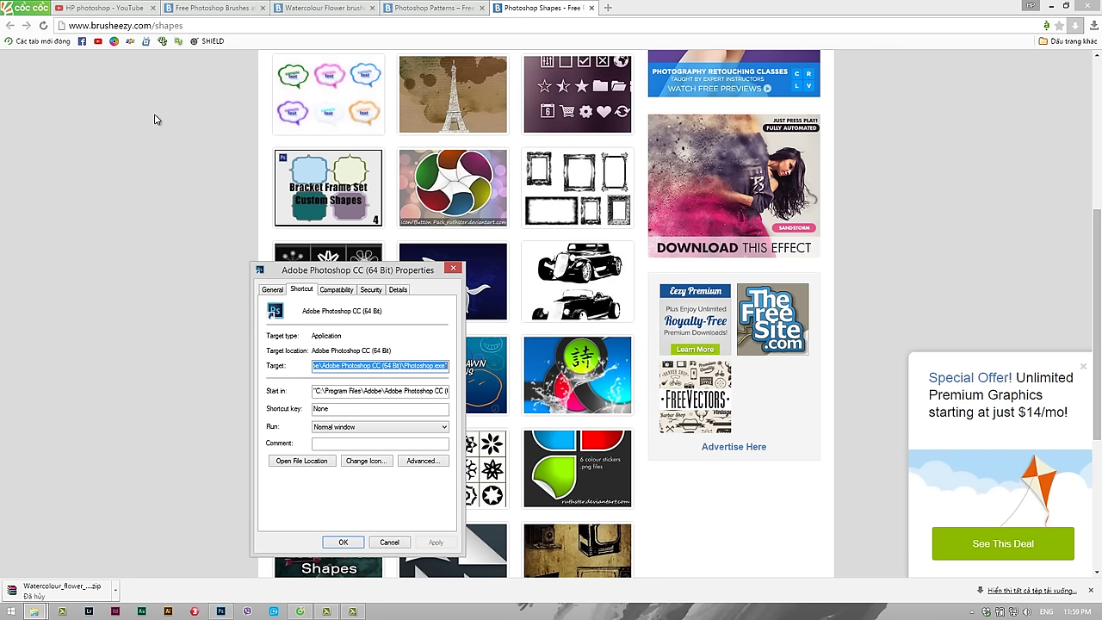
pyautogui.moveTo(368, 274); pyautogui.dragTo(345, 241)
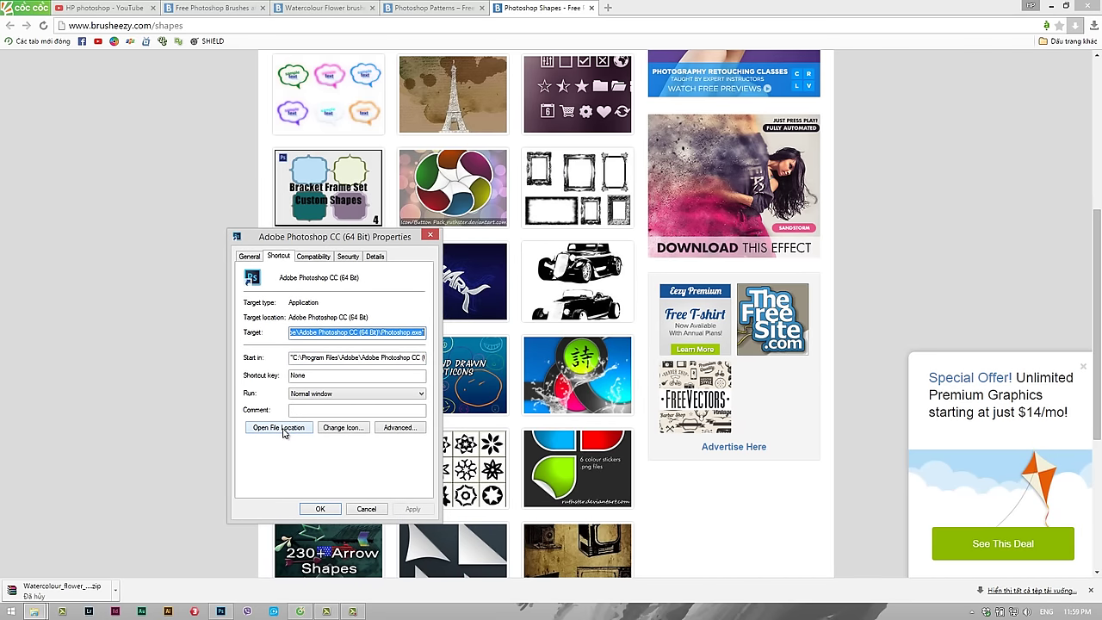
pyautogui.click(282, 428)
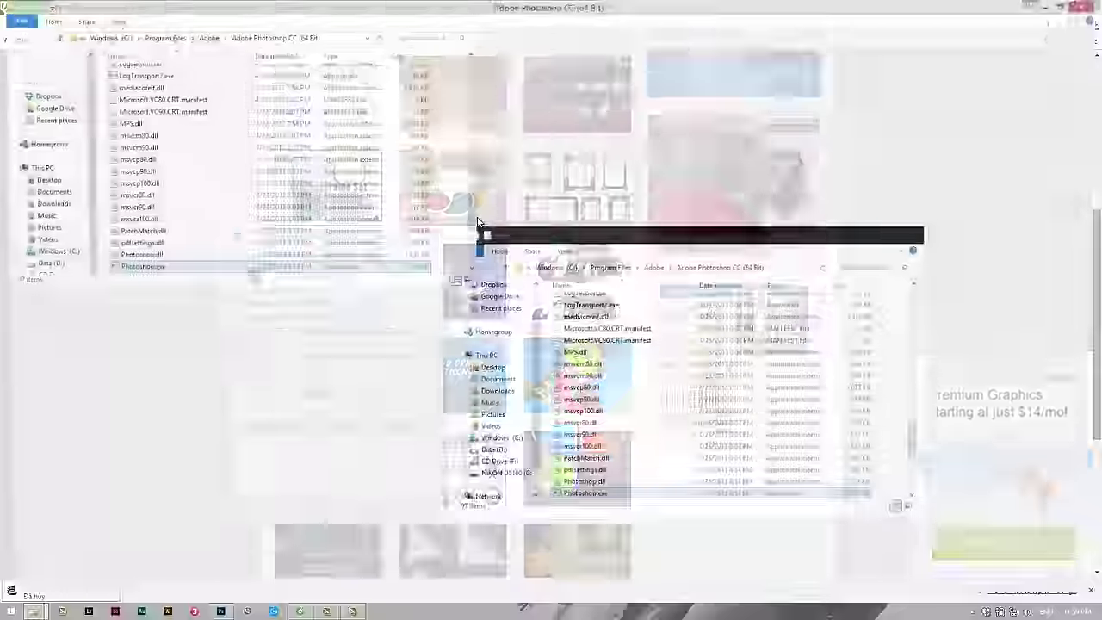
# Step: Open the Presets folder and look inside its Actions subfolder
pyautogui.scroll(9, 529, 281)
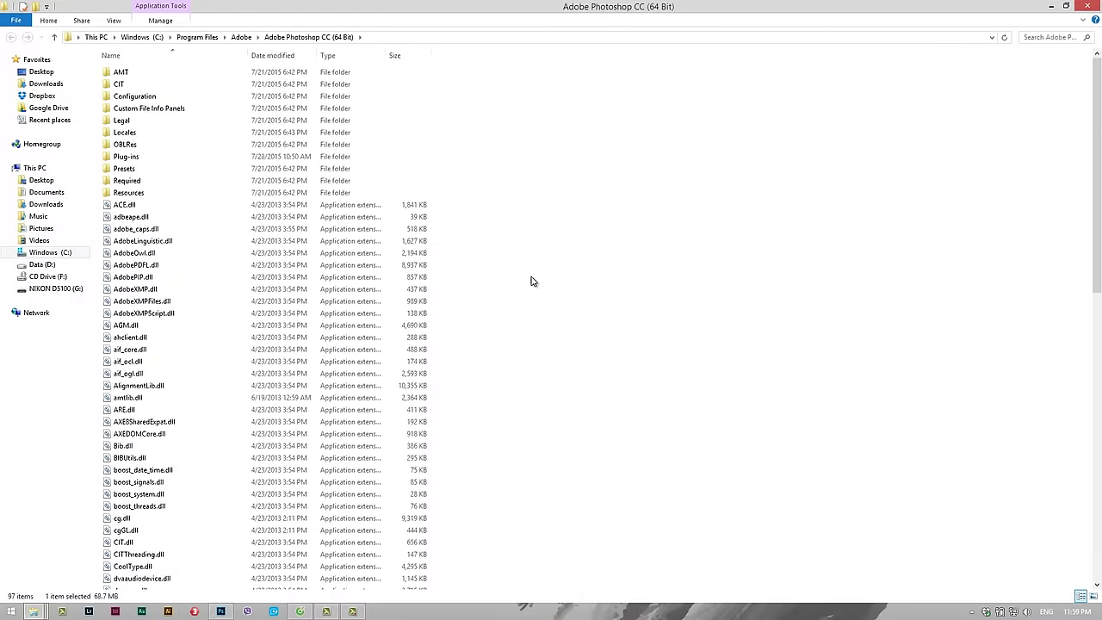
pyautogui.scroll(9, 528, 280)
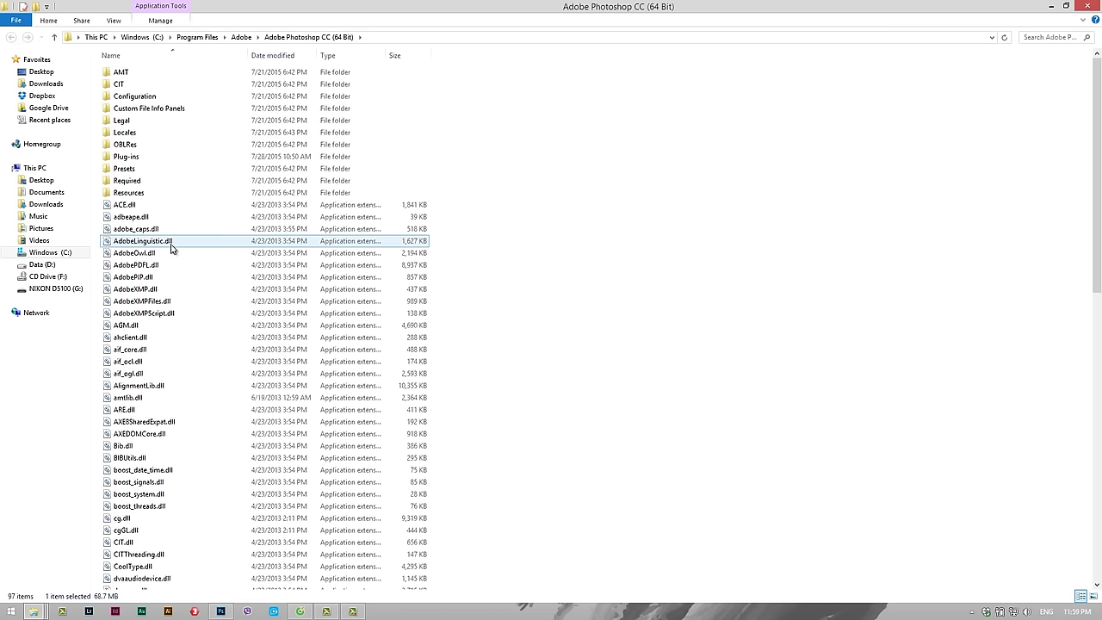
pyautogui.click(141, 172)
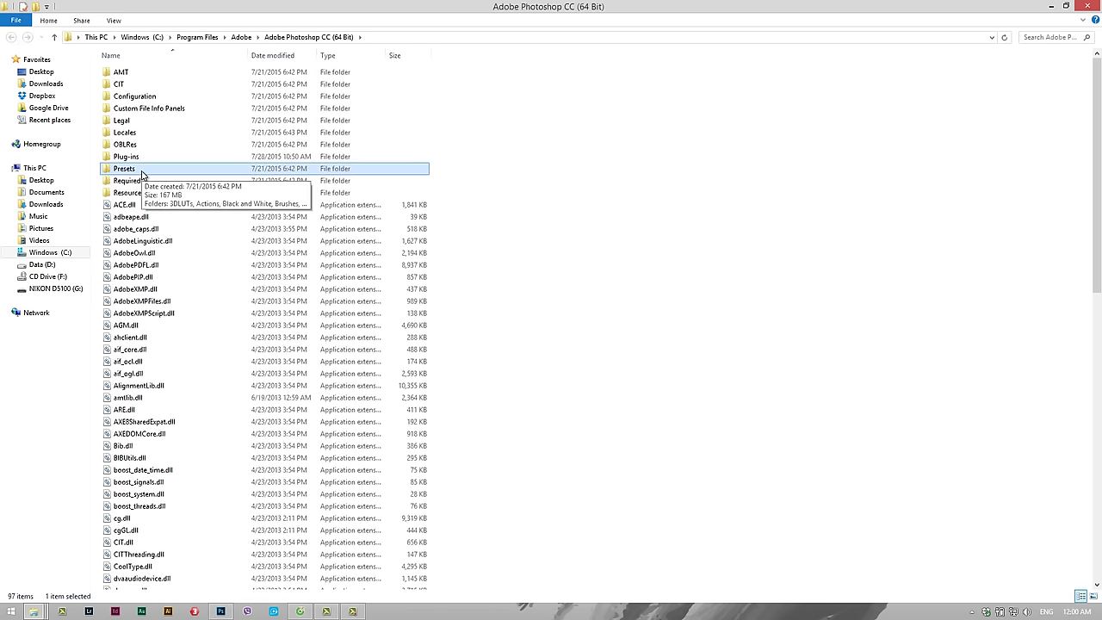
pyautogui.doubleClick(141, 172)
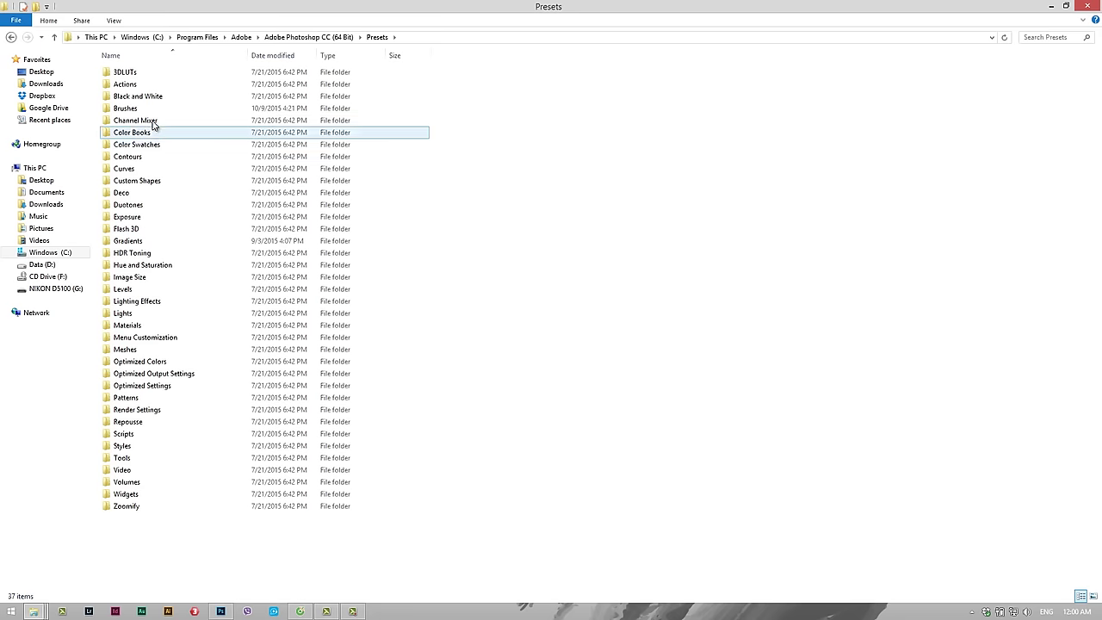
pyautogui.doubleClick(137, 87)
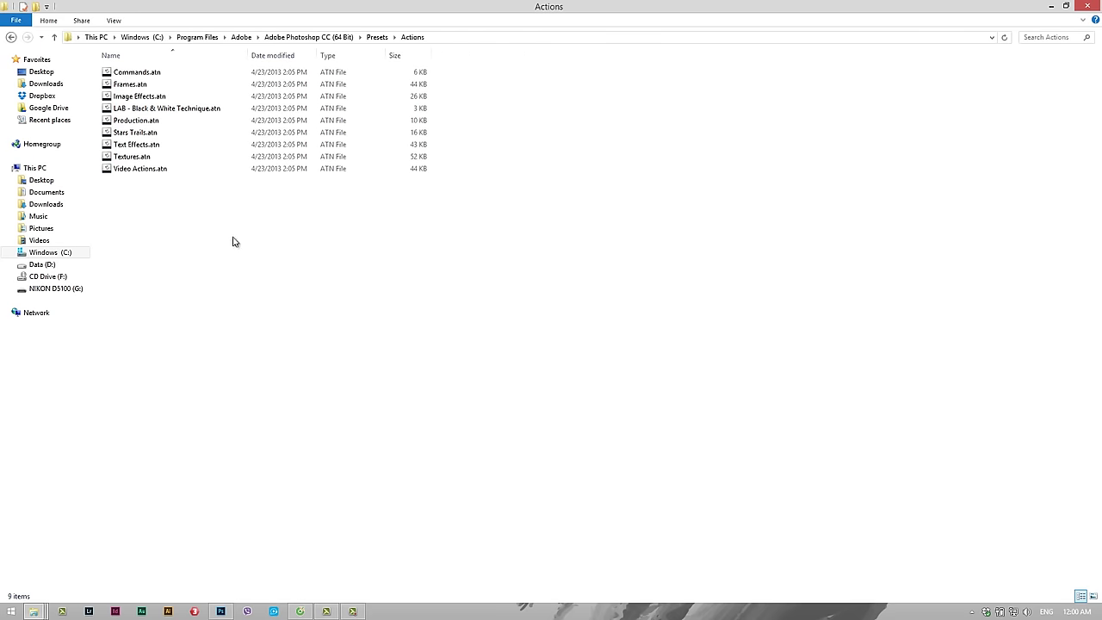
pyautogui.click(11, 37)
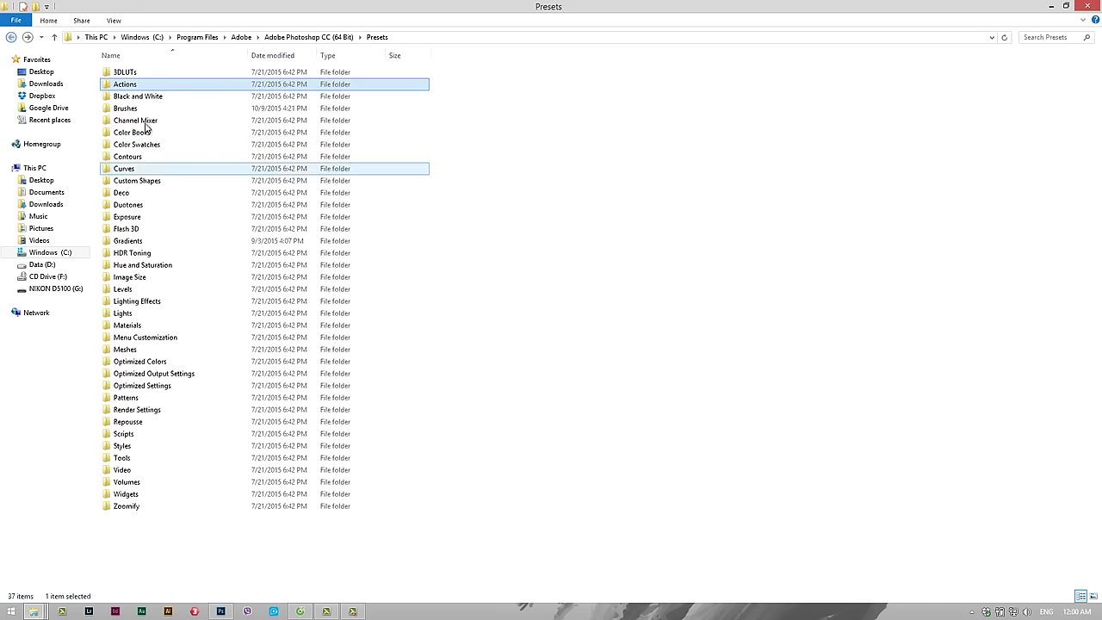
pyautogui.doubleClick(145, 88)
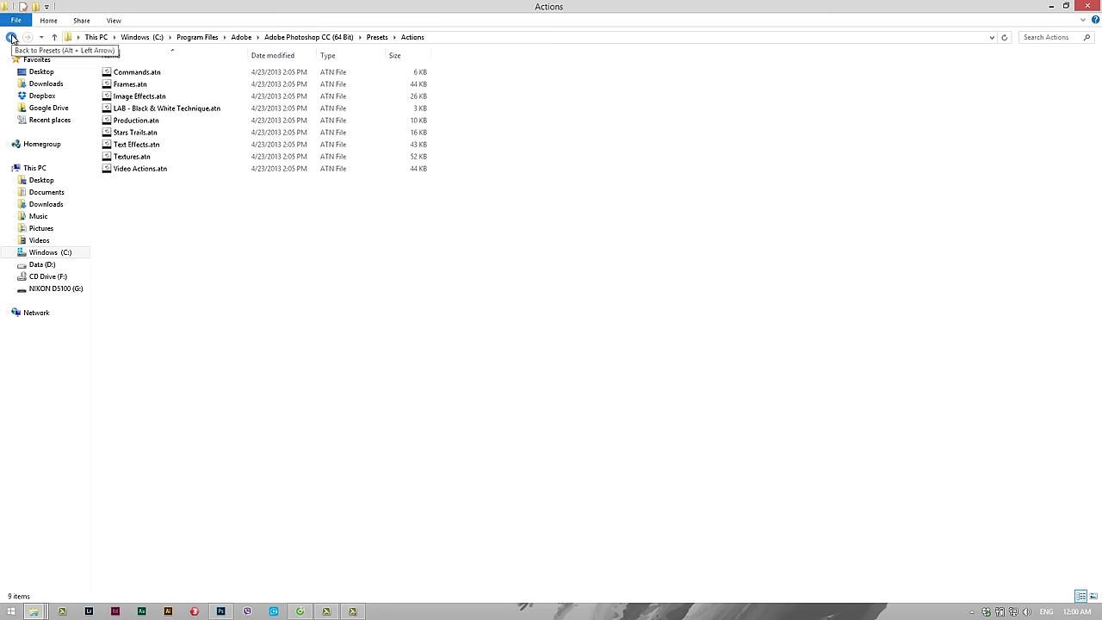
pyautogui.click(11, 37)
# Step: Browse the Brushes .abr files (fire_rings, M Brushes, Smokem Brushes), then open Gradients
pyautogui.doubleClick(174, 108)
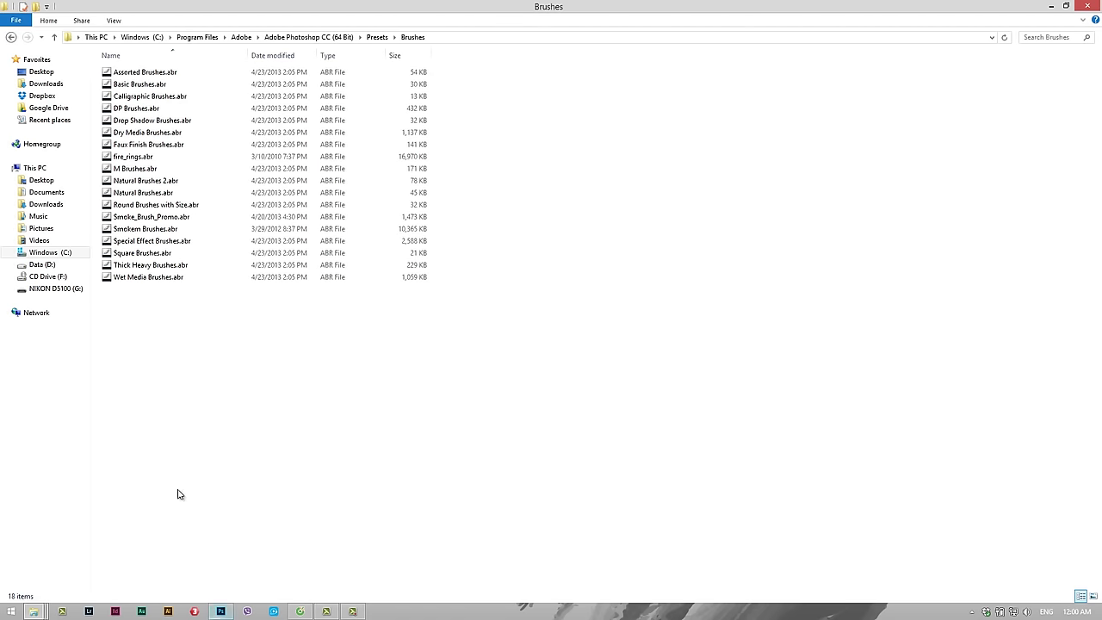
pyautogui.click(175, 157)
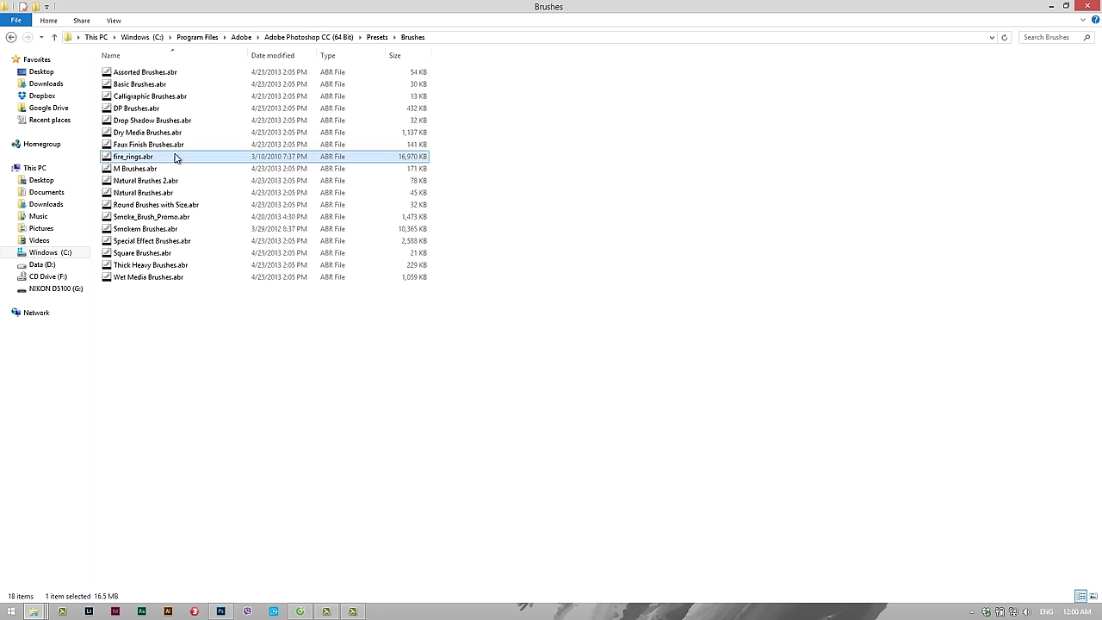
pyautogui.click(147, 171)
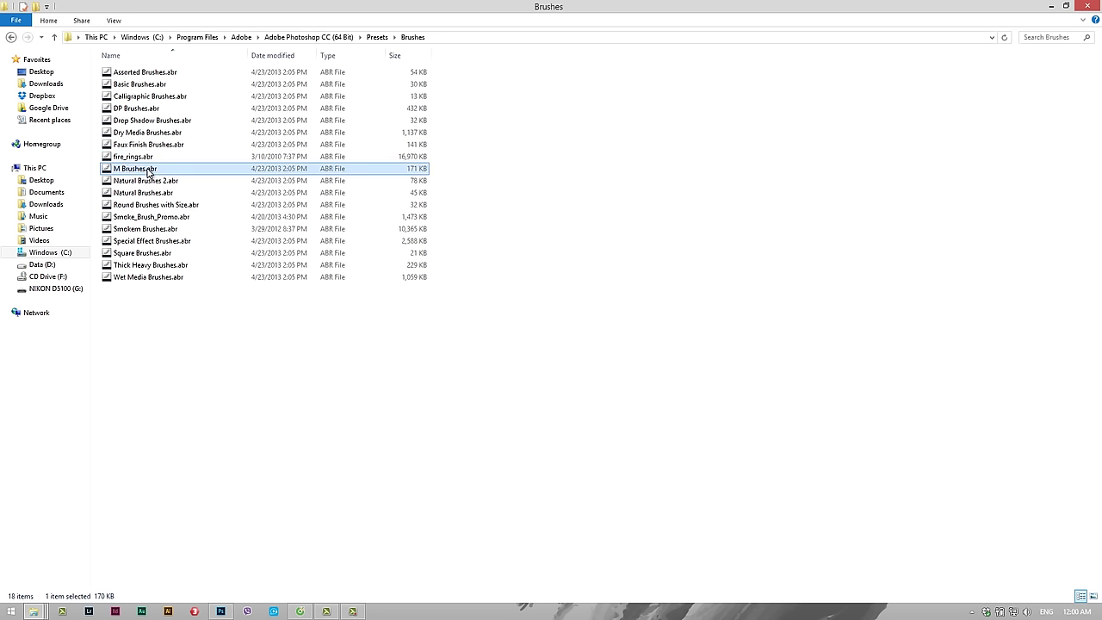
pyautogui.click(156, 230)
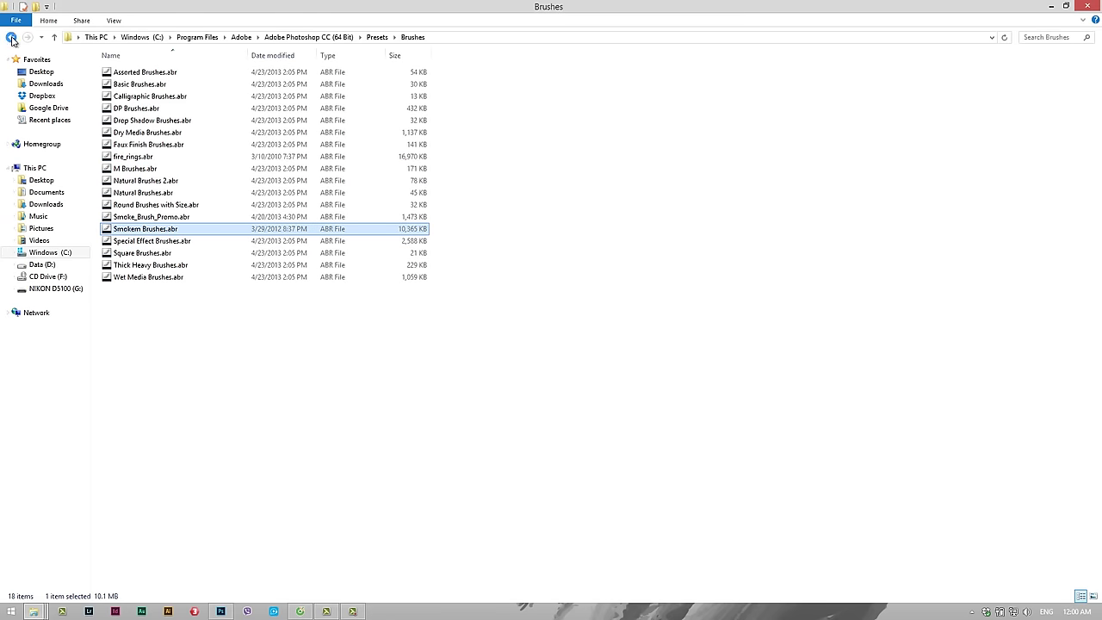
pyautogui.click(11, 38)
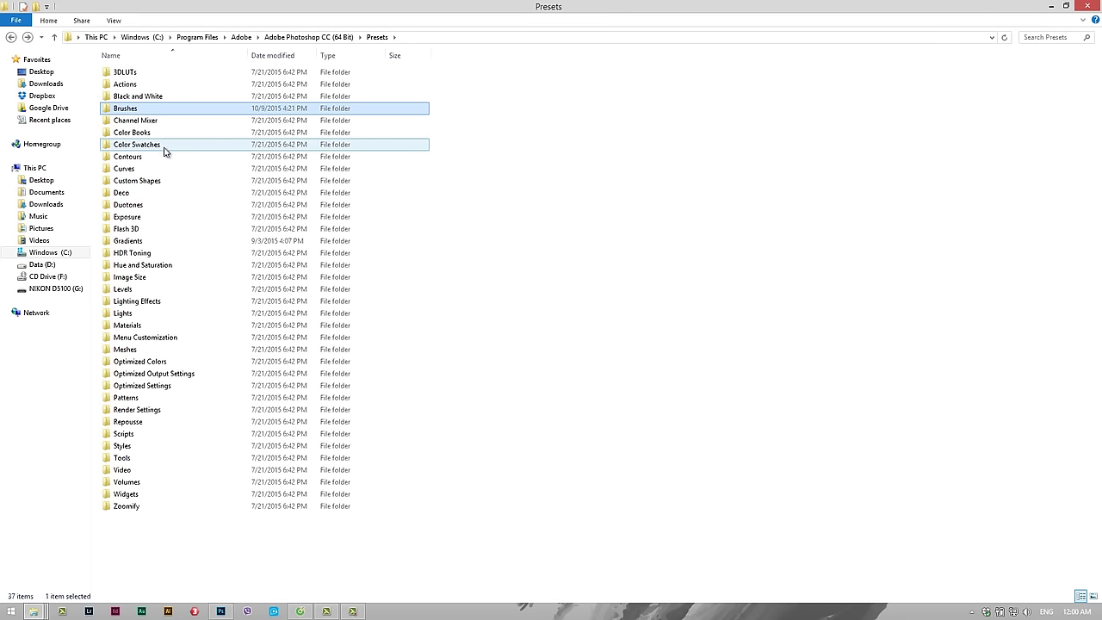
pyautogui.doubleClick(141, 244)
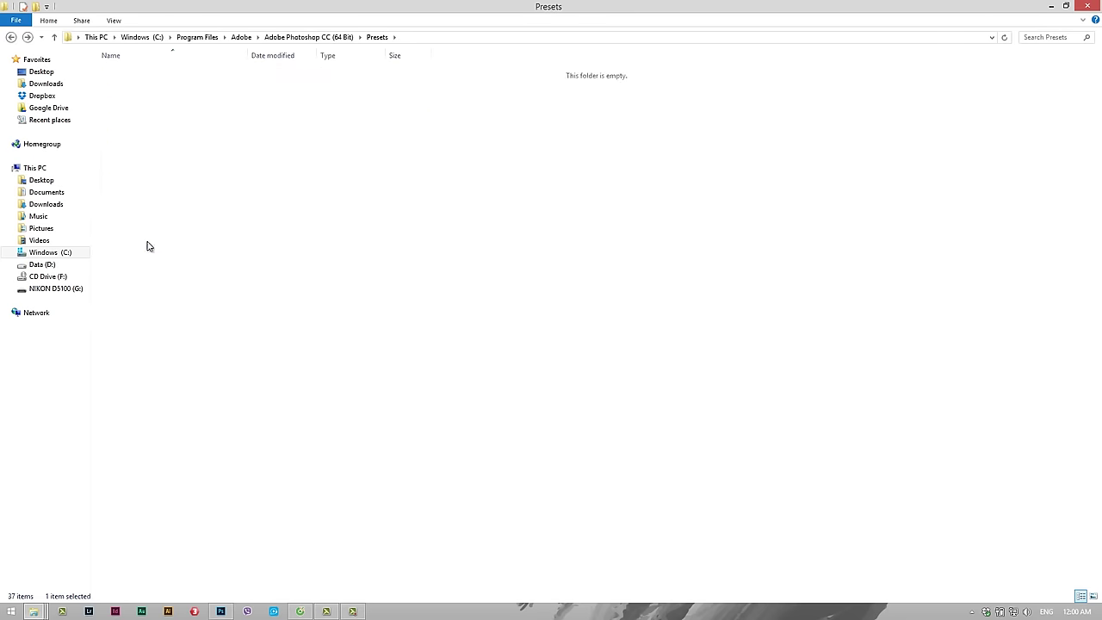
# Step: Browse the Gradients category page on Brusheezy
pyautogui.click(298, 611)
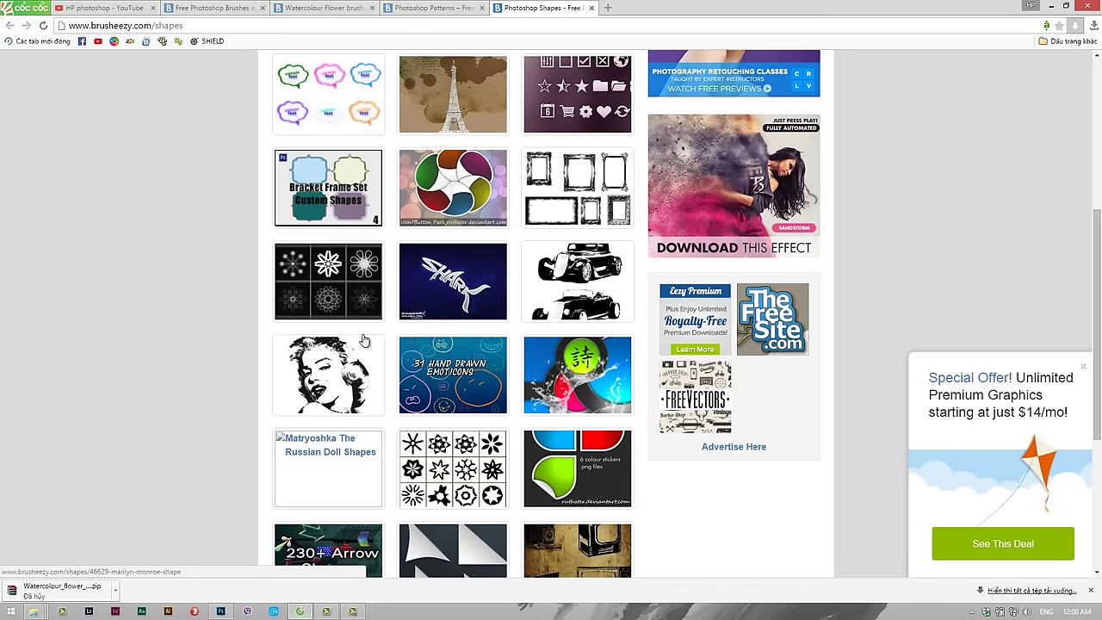
pyautogui.click(356, 5)
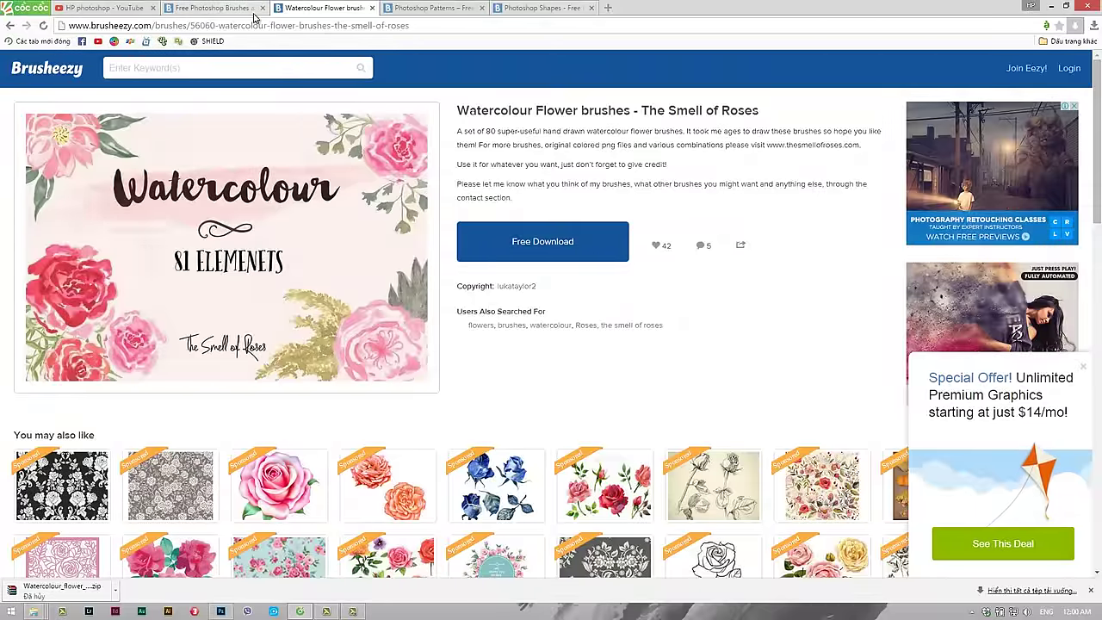
pyautogui.click(216, 8)
pyautogui.click(450, 398)
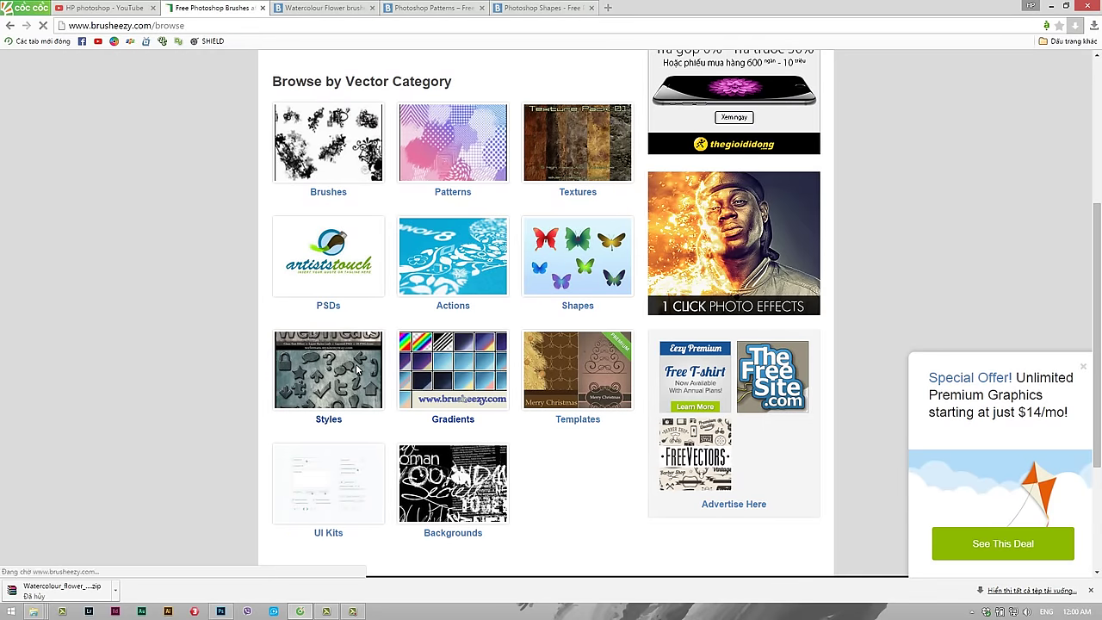
pyautogui.scroll(-2, 230, 324)
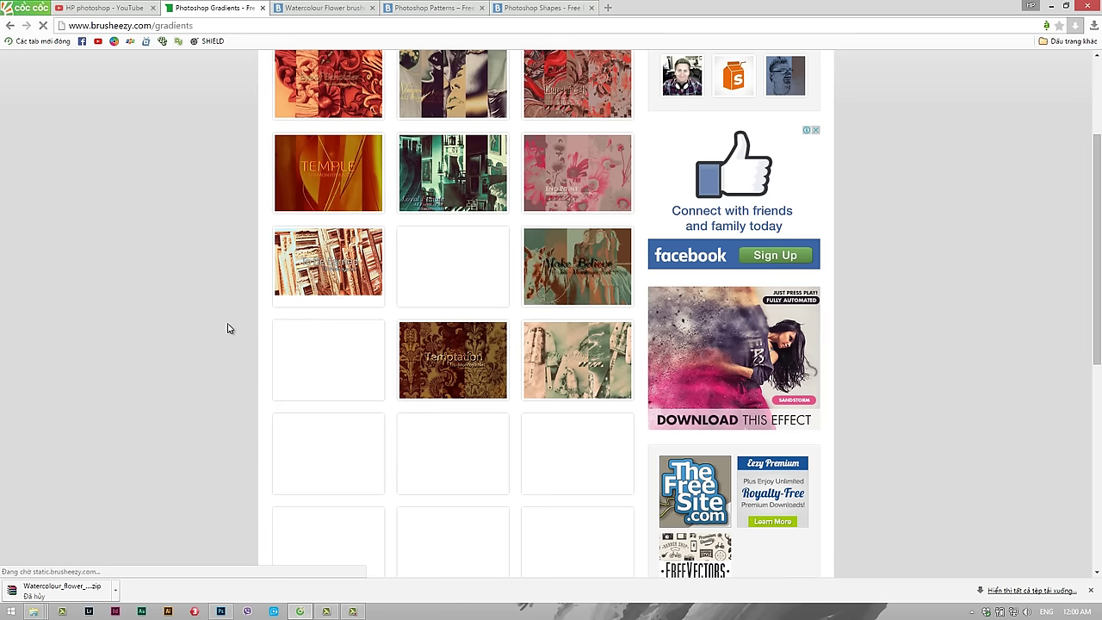
pyautogui.scroll(3, 175, 307)
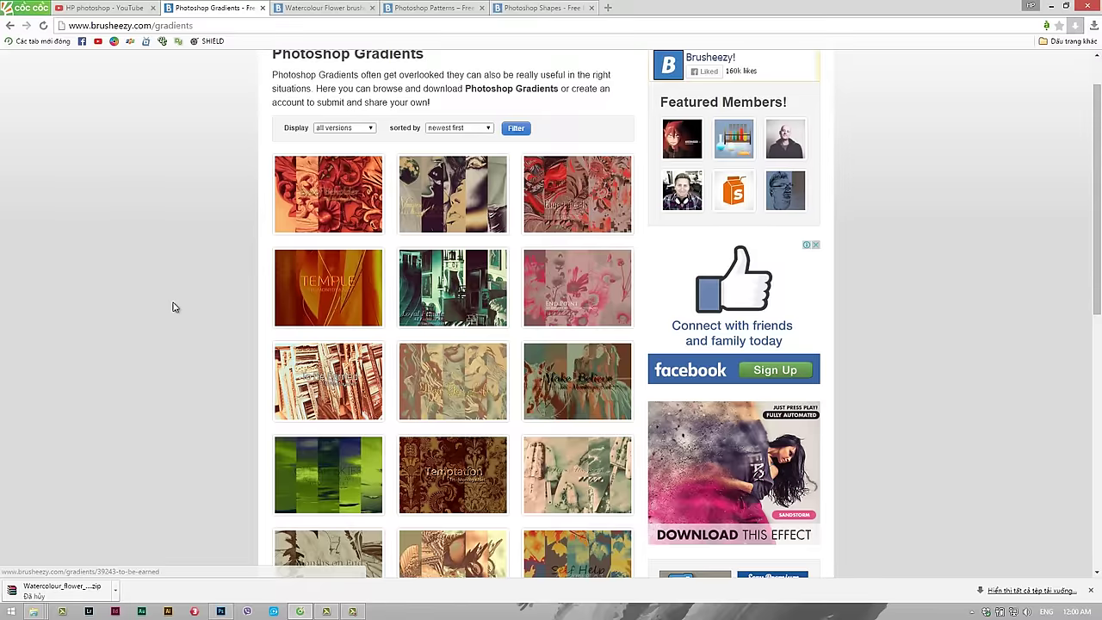
pyautogui.scroll(-5, 172, 318)
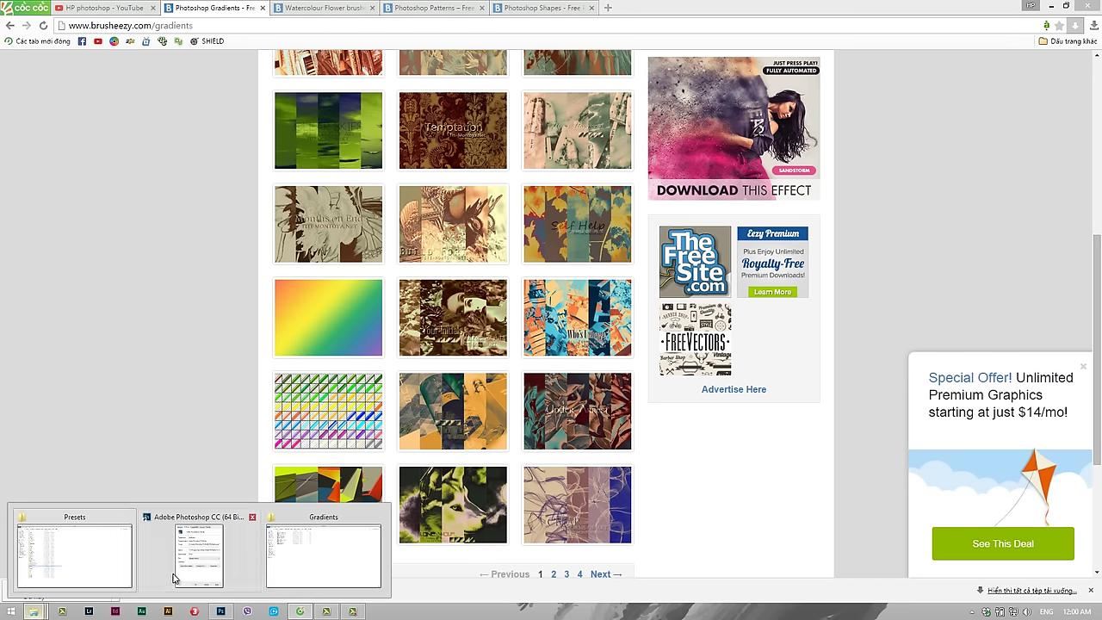
# Step: Close the Photoshop properties window, check the Gradients presets folder, and return to Photoshop
pyautogui.click(252, 517)
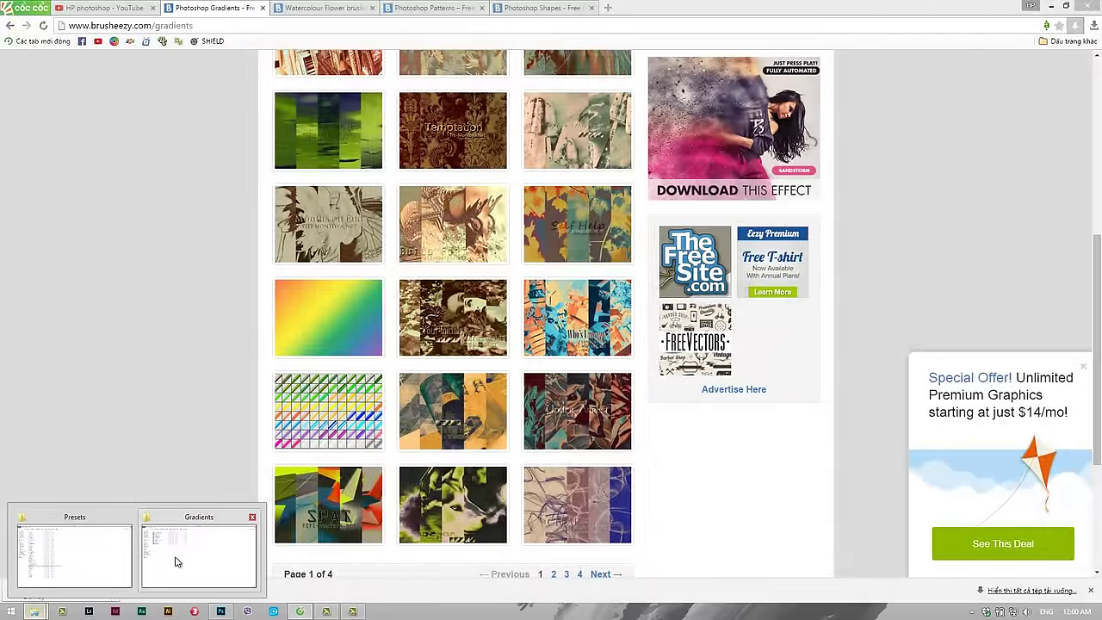
pyautogui.click(89, 560)
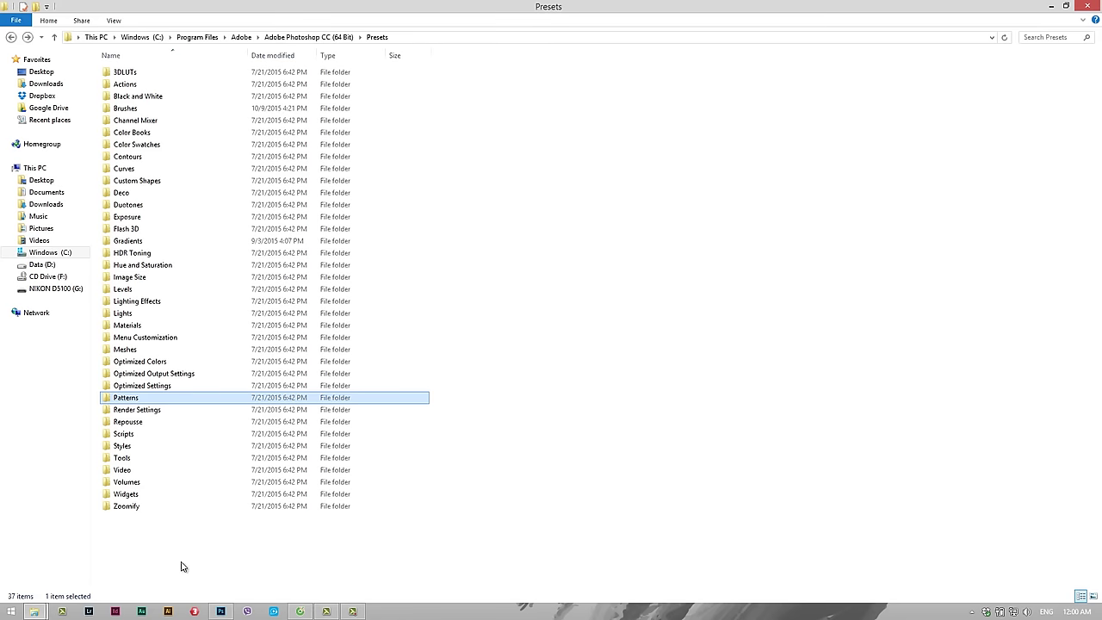
pyautogui.doubleClick(142, 240)
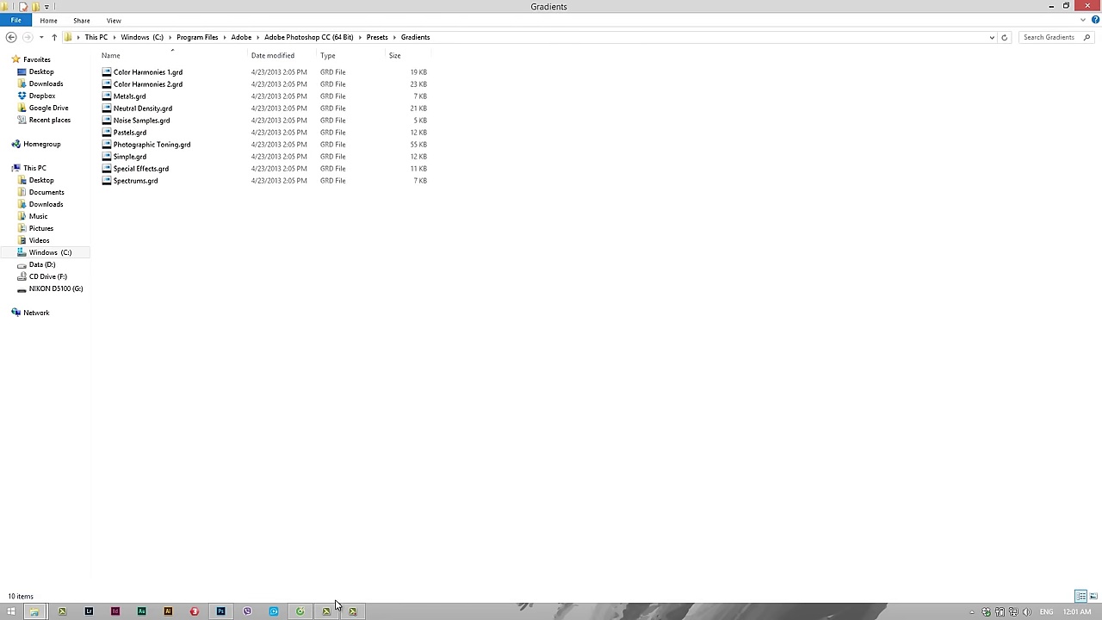
pyautogui.click(221, 612)
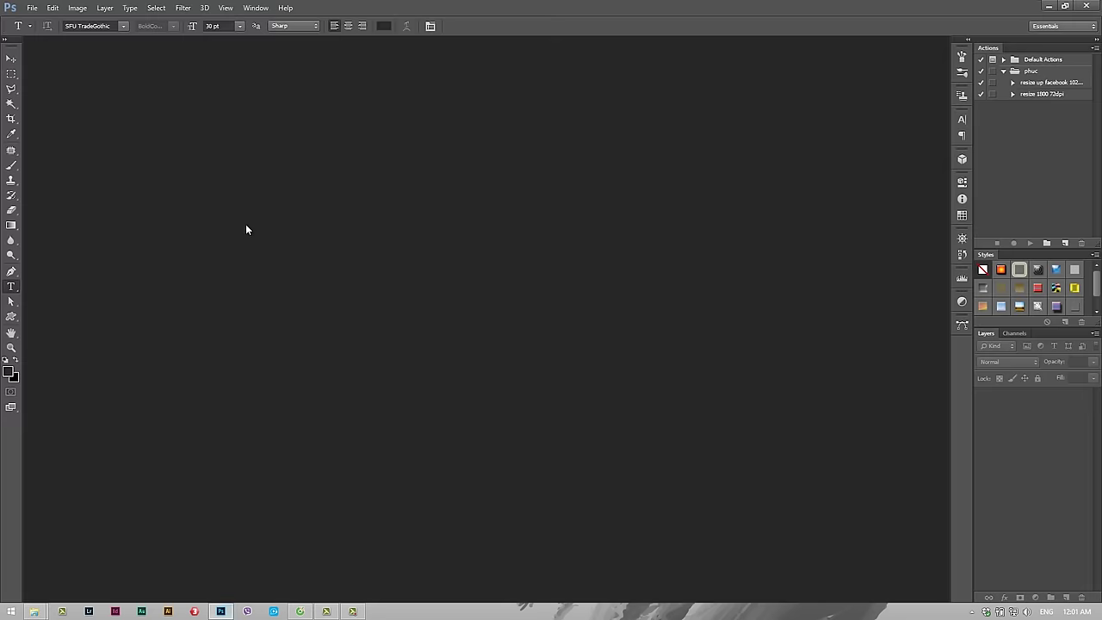
# Step: Open the halftone building photo DSC_0464.jpg from the Desktop
pyautogui.click(32, 8)
pyautogui.click(48, 31)
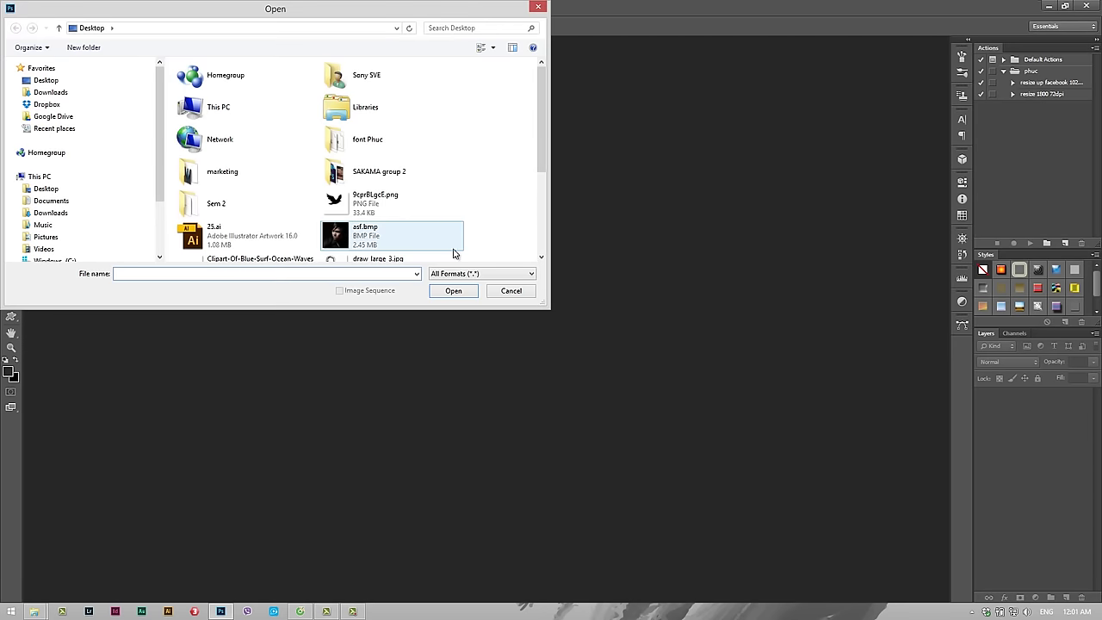
pyautogui.moveTo(545, 153); pyautogui.dragTo(544, 233)
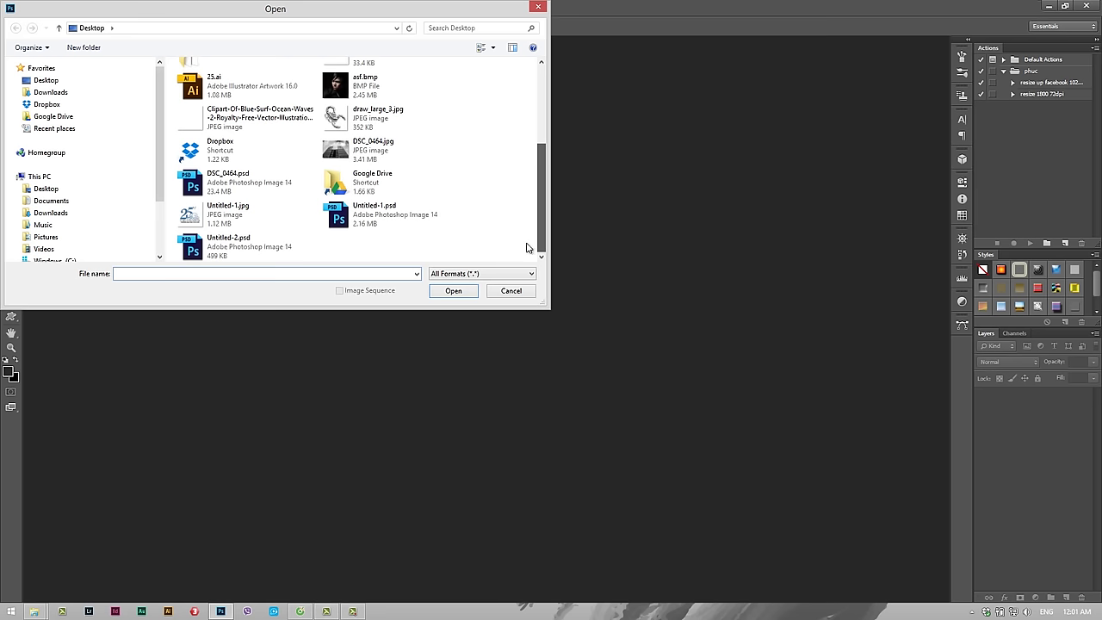
pyautogui.click(410, 152)
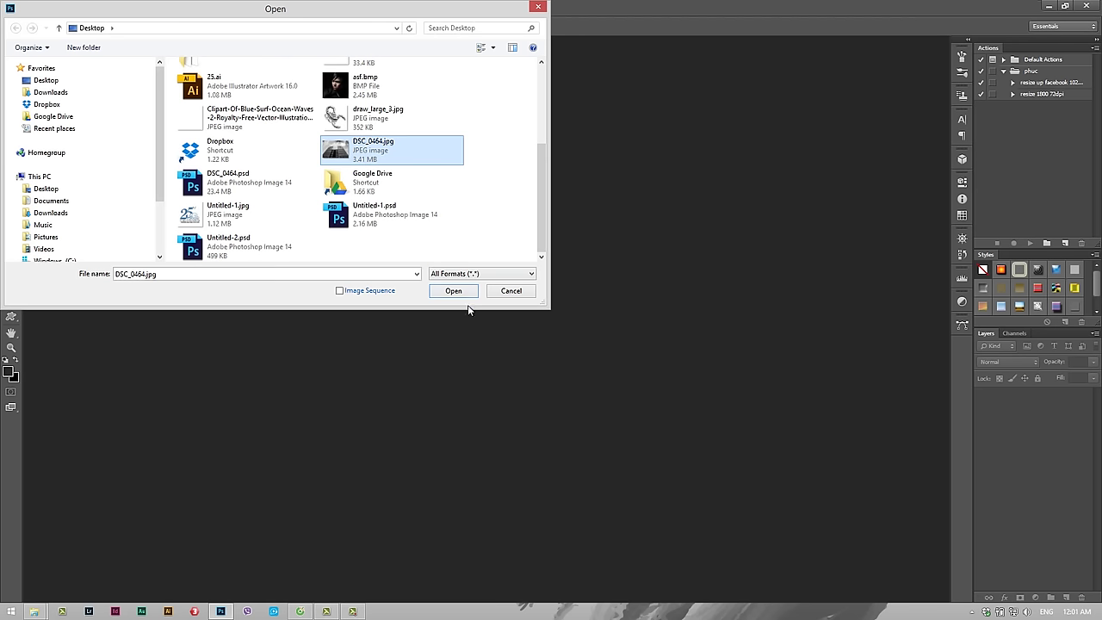
pyautogui.click(453, 291)
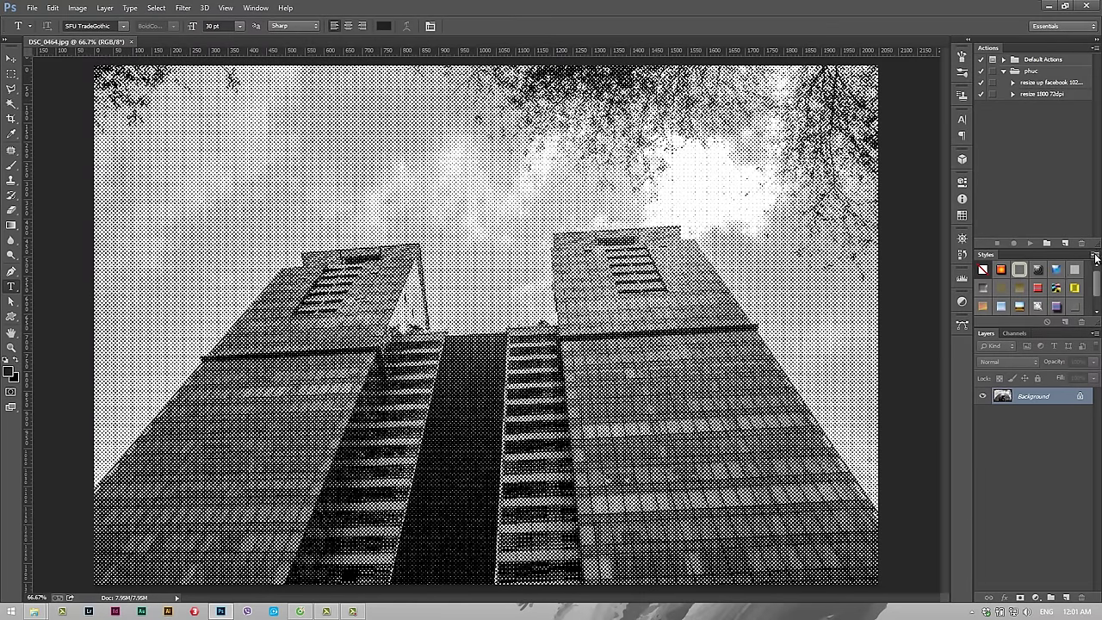
# Step: Select the Brush tool at 70 px and show the brush preset picker's set list
pyautogui.click(11, 165)
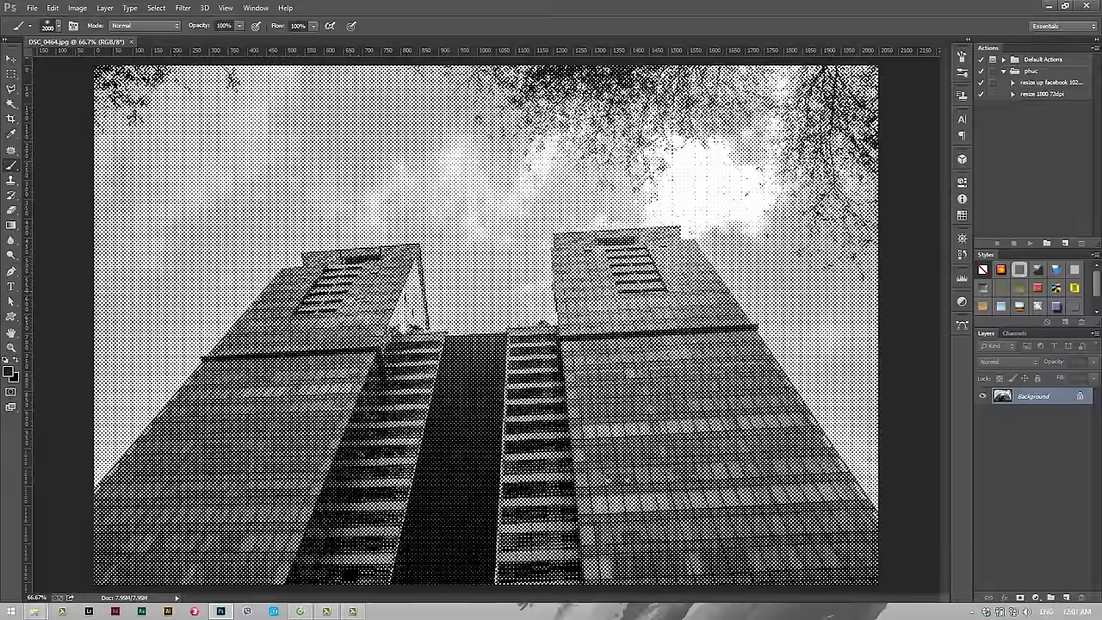
pyautogui.press('[')
pyautogui.press('[')
pyautogui.press('[')
pyautogui.click(60, 25)
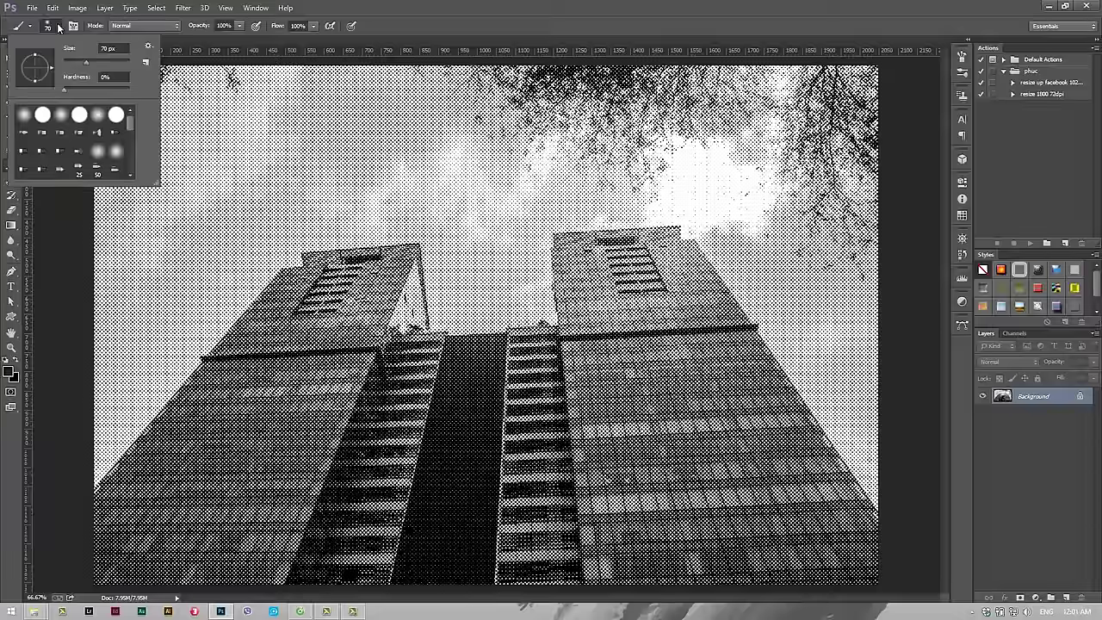
pyautogui.moveTo(126, 131)
pyautogui.mouseDown()
pyautogui.moveTo(132, 152)
pyautogui.moveTo(134, 110)
pyautogui.mouseUp()
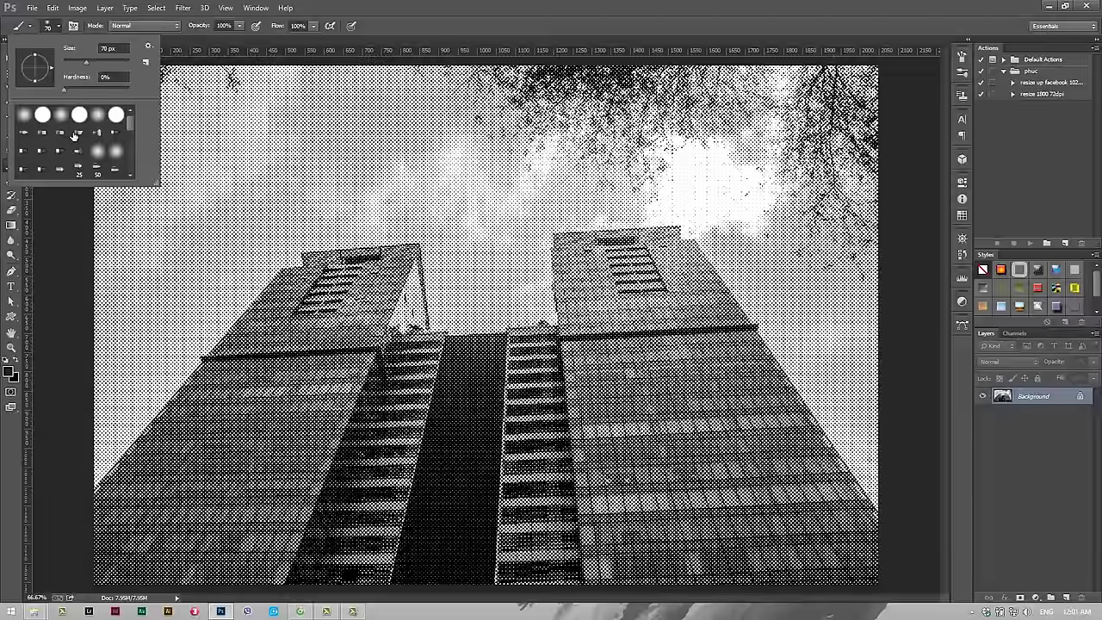
pyautogui.scroll(-3, 132, 123)
pyautogui.scroll(3, 90, 164)
pyautogui.click(149, 47)
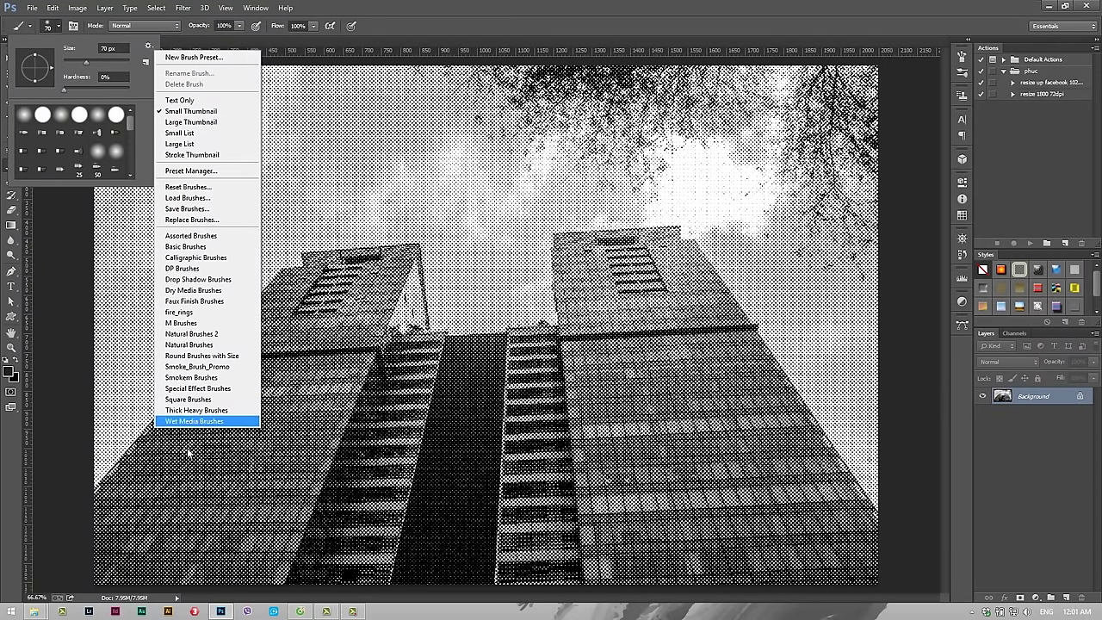
# Step: Check the Brushes presets folder in File Explorer, then switch back to the building photo
pyautogui.click(35, 611)
pyautogui.click(185, 569)
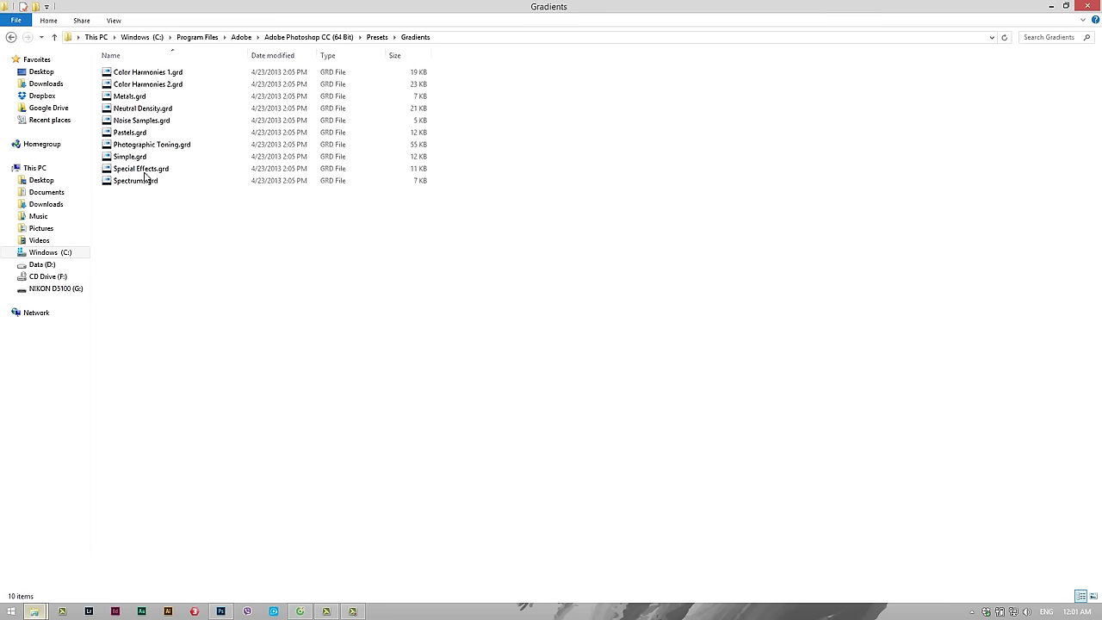
pyautogui.hotkey('alt', 'Up')
pyautogui.doubleClick(158, 110)
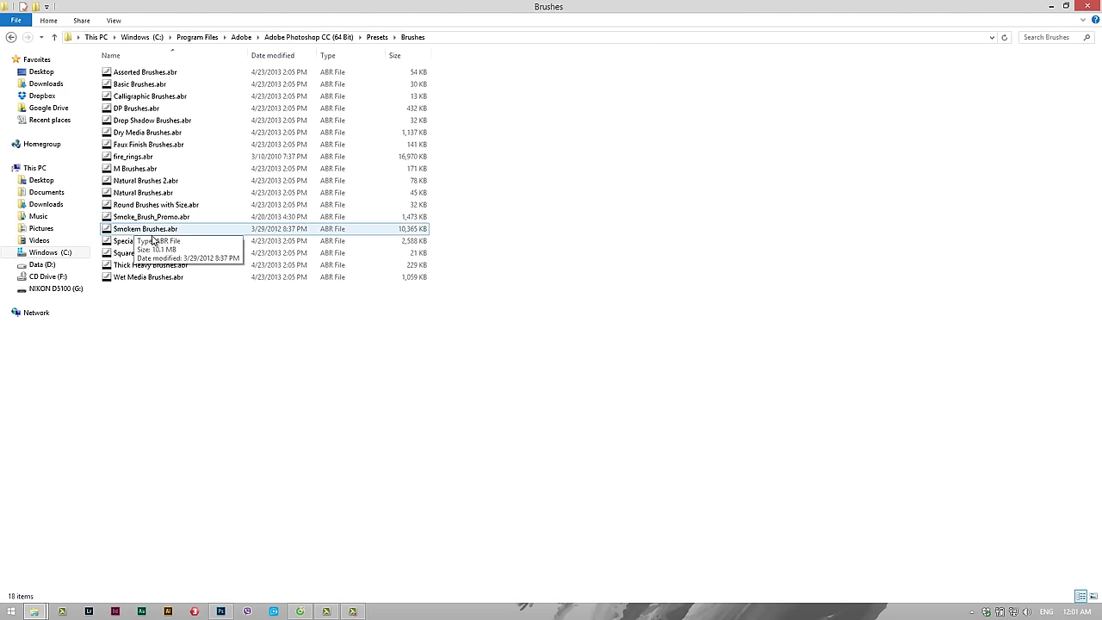
pyautogui.click(222, 612)
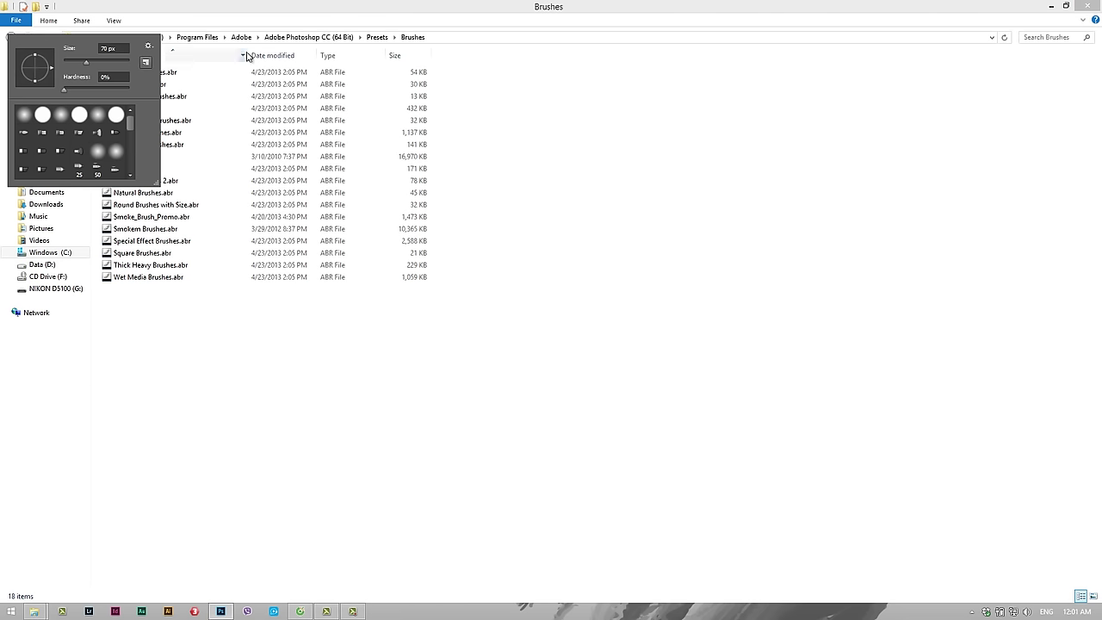
pyautogui.click(220, 614)
pyautogui.click(220, 613)
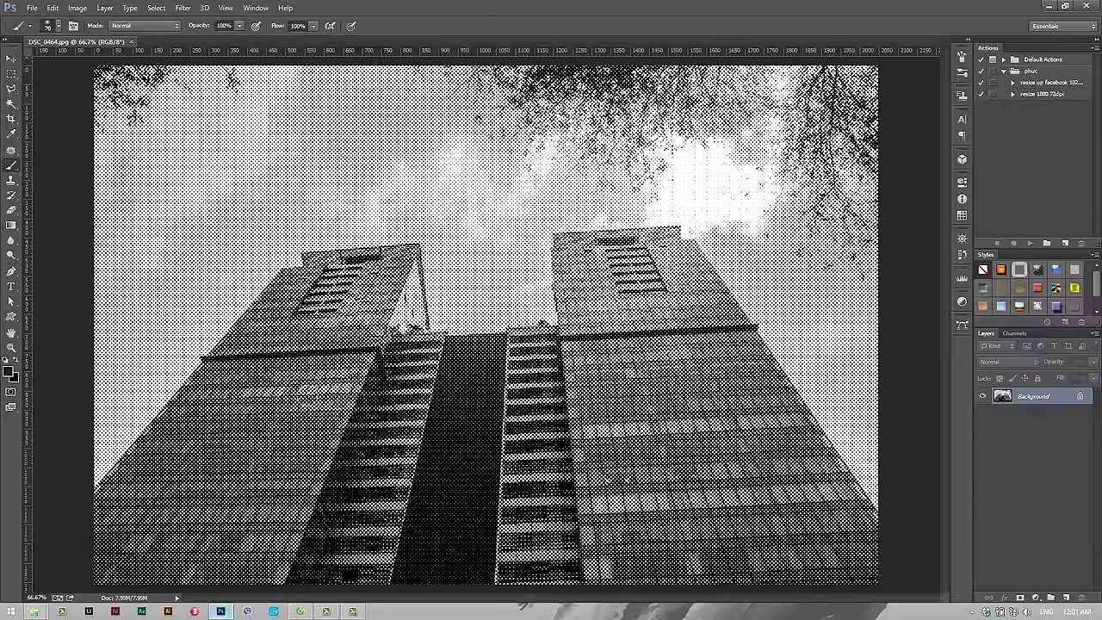
# Step: Append the Smoke_Brush_Promo set to the existing brush presets
pyautogui.click(58, 25)
pyautogui.click(147, 47)
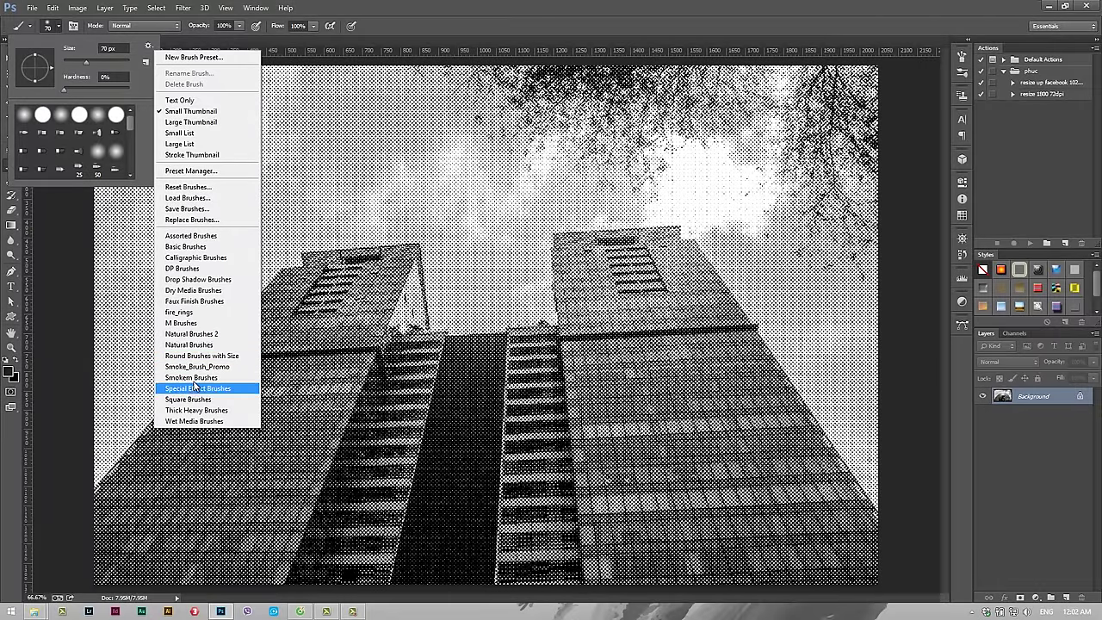
pyautogui.click(132, 51)
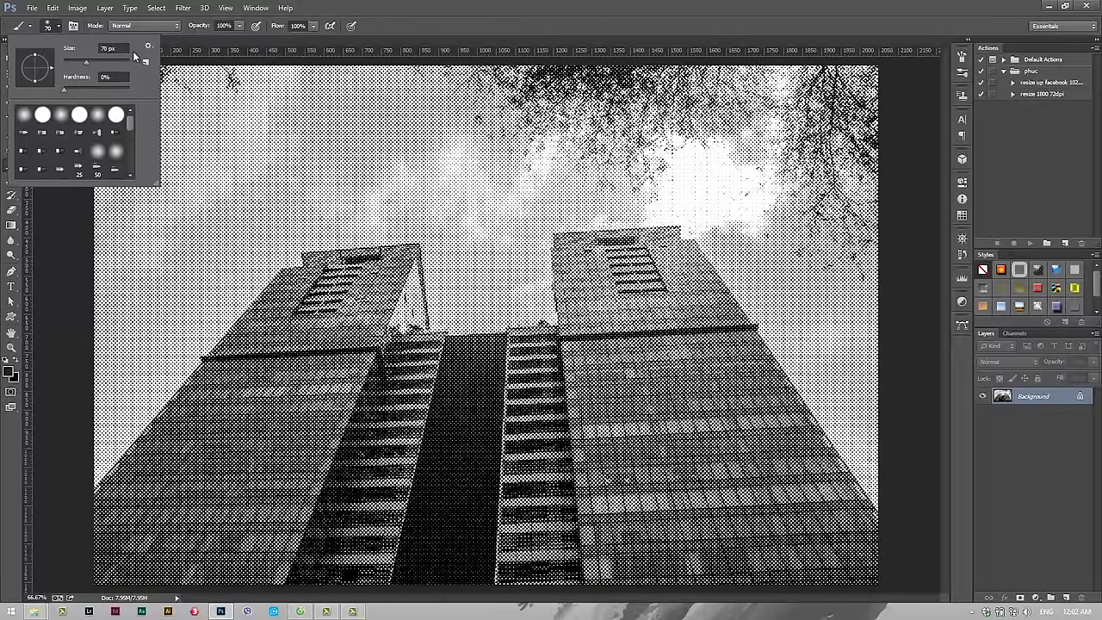
pyautogui.click(149, 46)
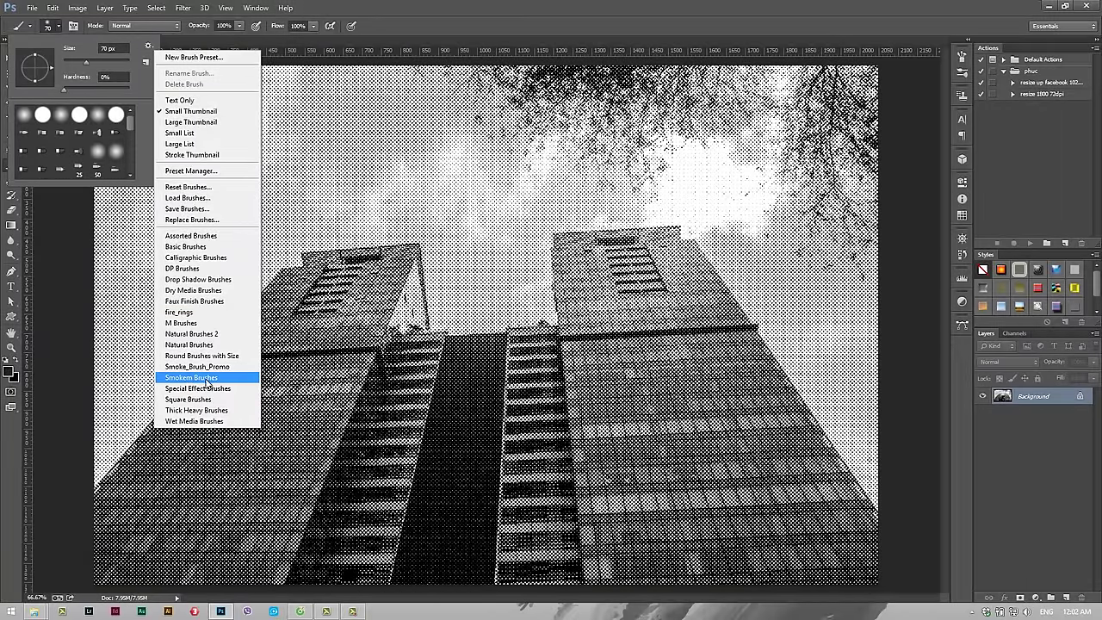
pyautogui.click(204, 369)
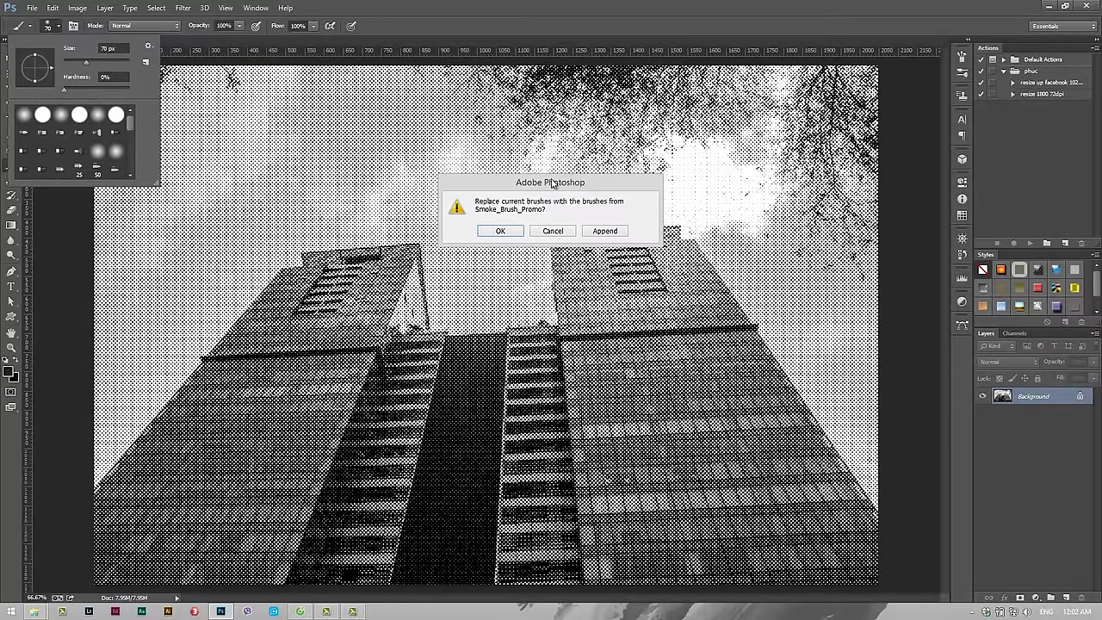
pyautogui.moveTo(549, 190); pyautogui.dragTo(494, 223)
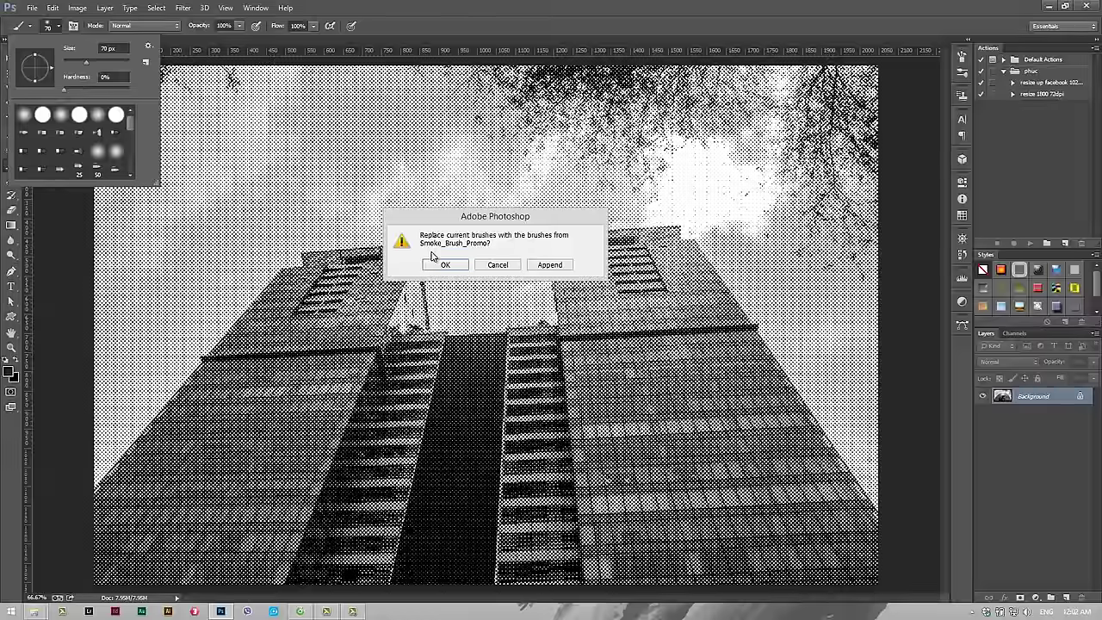
pyautogui.click(129, 149)
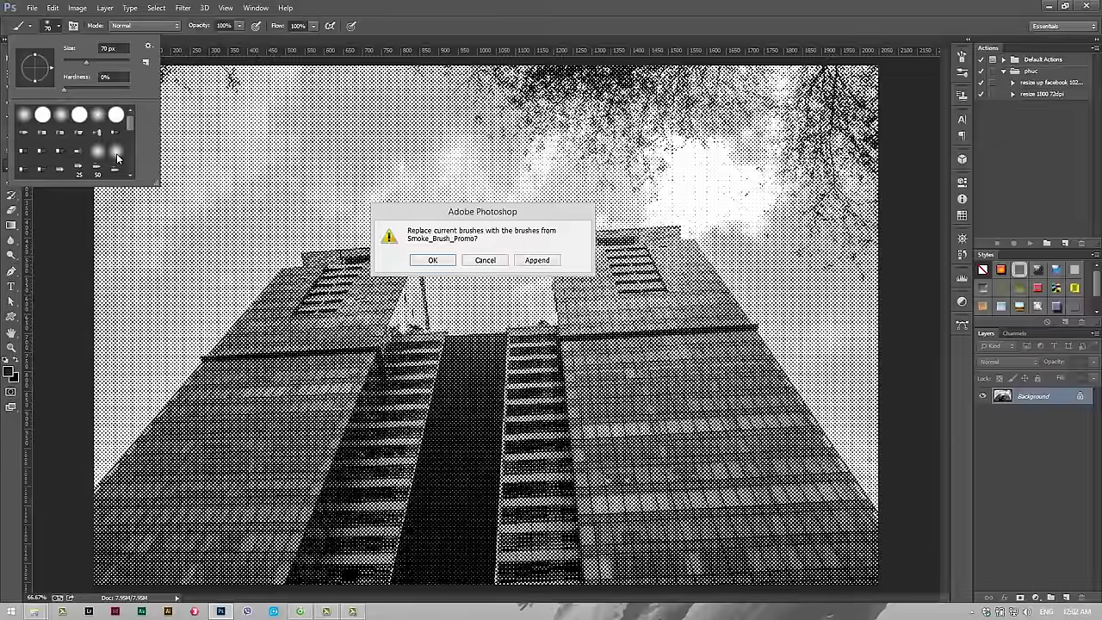
pyautogui.click(537, 260)
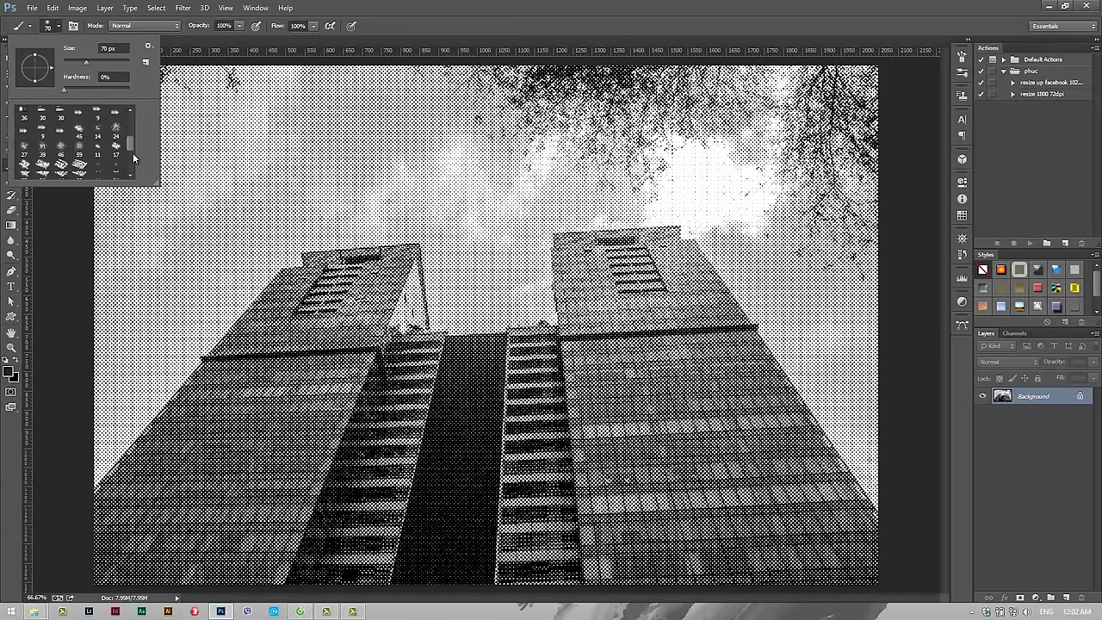
# Step: Pick the 2197 px smoke brush and append the Assorted Brushes set
pyautogui.click(97, 170)
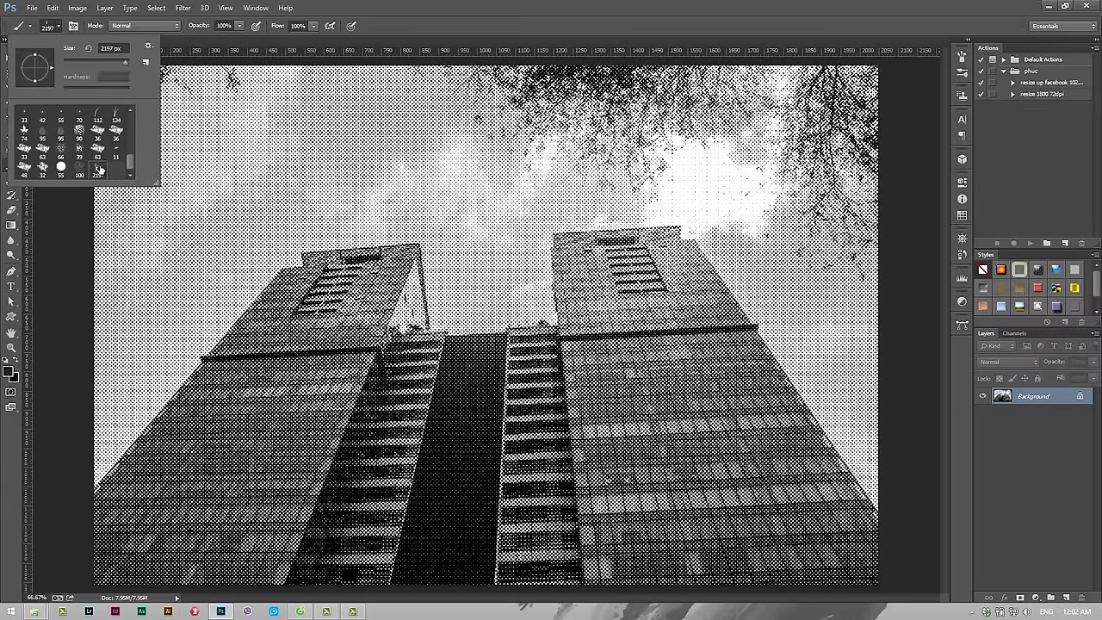
pyautogui.click(153, 52)
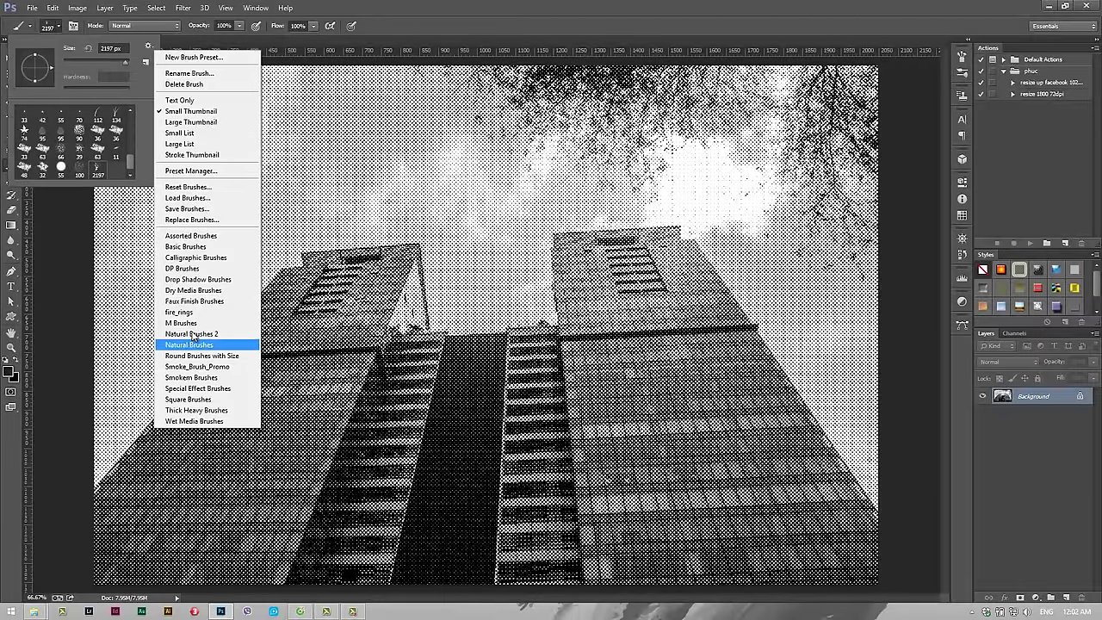
pyautogui.click(206, 245)
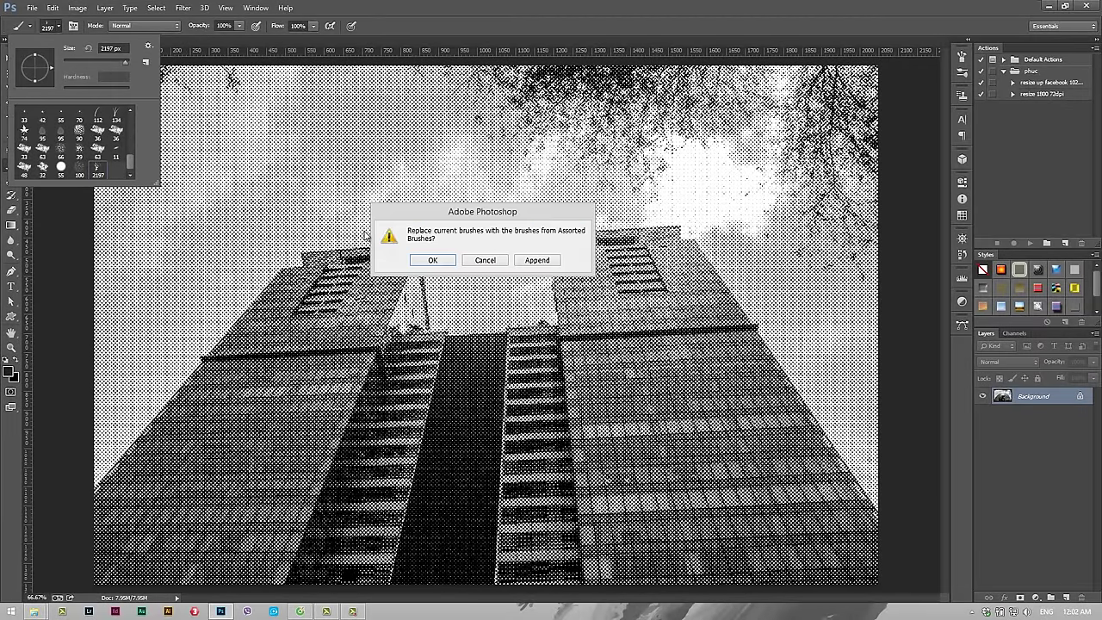
pyautogui.click(534, 258)
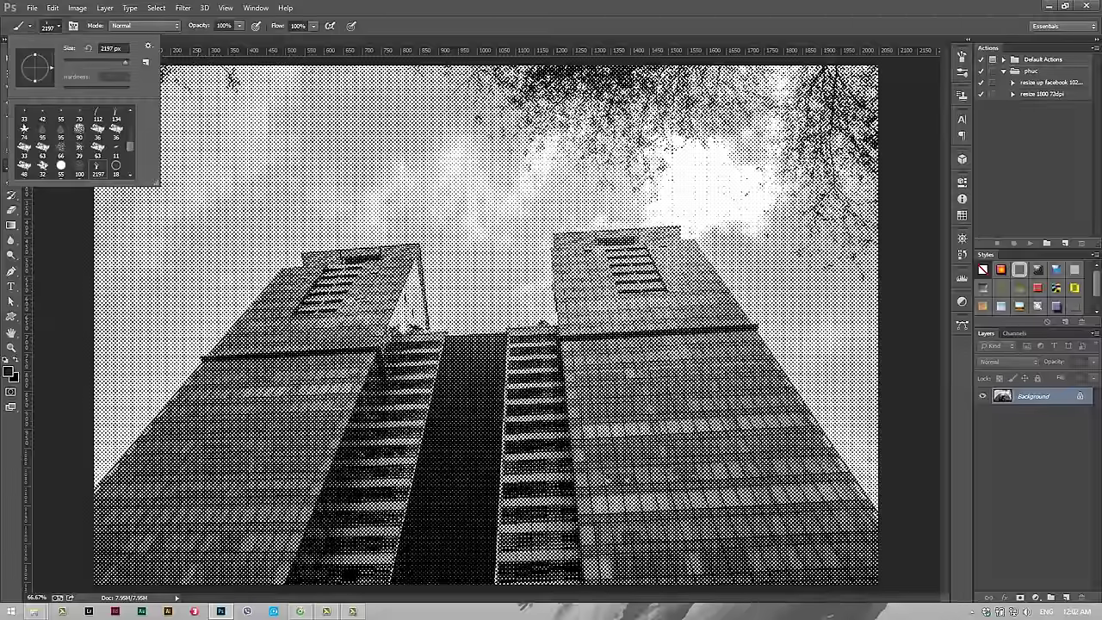
pyautogui.moveTo(128, 153); pyautogui.dragTo(130, 169)
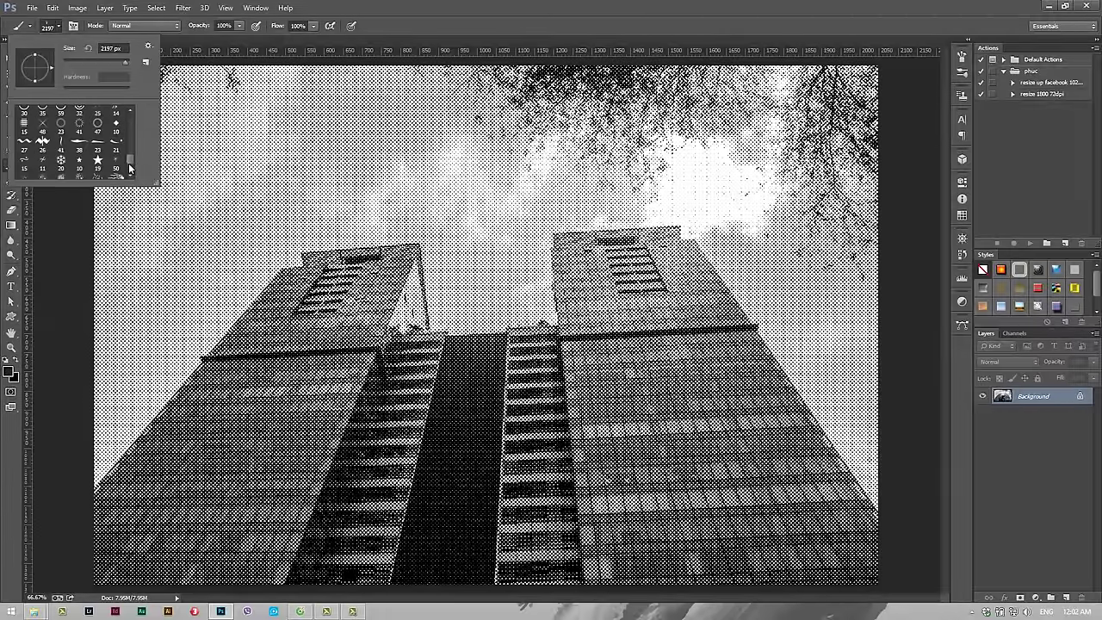
# Step: Load the Smoke_Brush_Promo and Smokem Brushes sets and scroll through the new presets
pyautogui.click(148, 46)
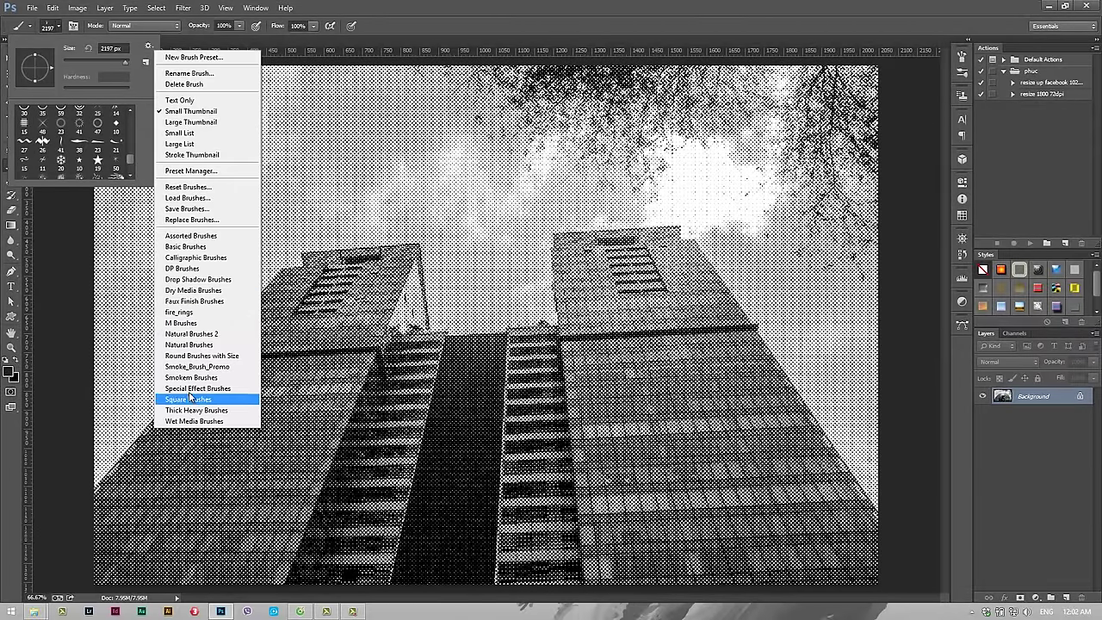
pyautogui.click(196, 367)
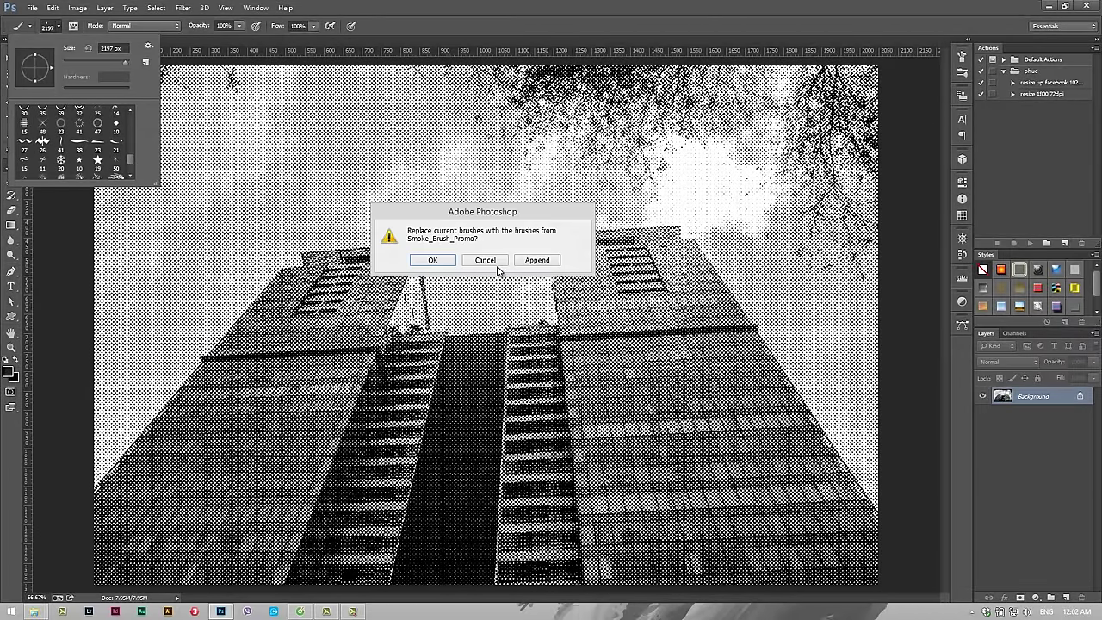
pyautogui.press('Return')
pyautogui.click(149, 47)
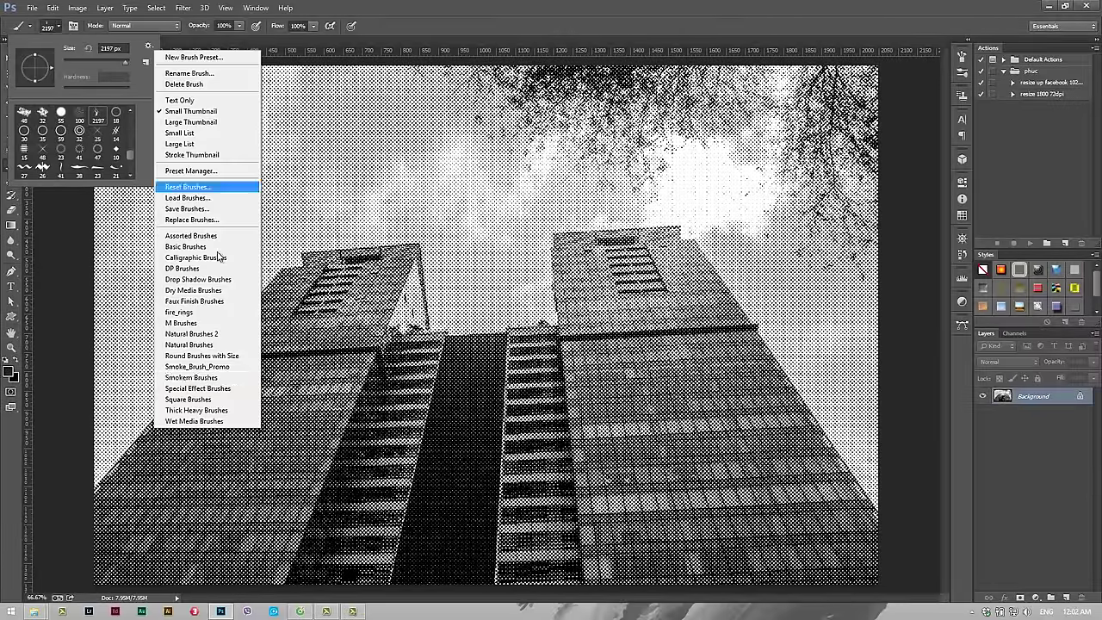
pyautogui.click(212, 379)
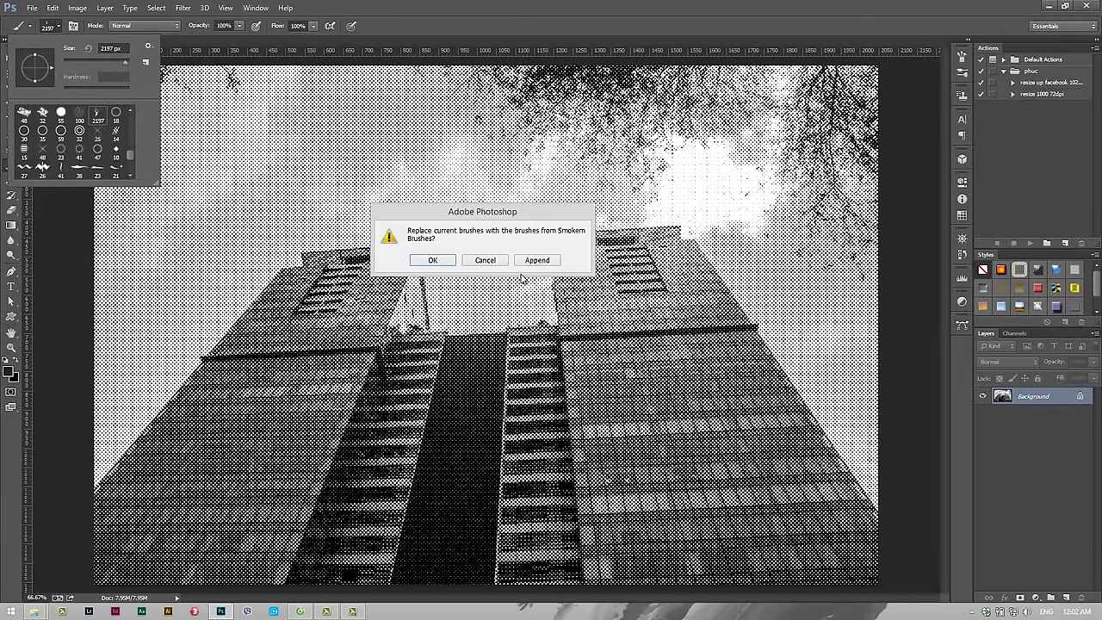
pyautogui.press('Return')
pyautogui.scroll(-3, 134, 162)
pyautogui.scroll(-2, 132, 162)
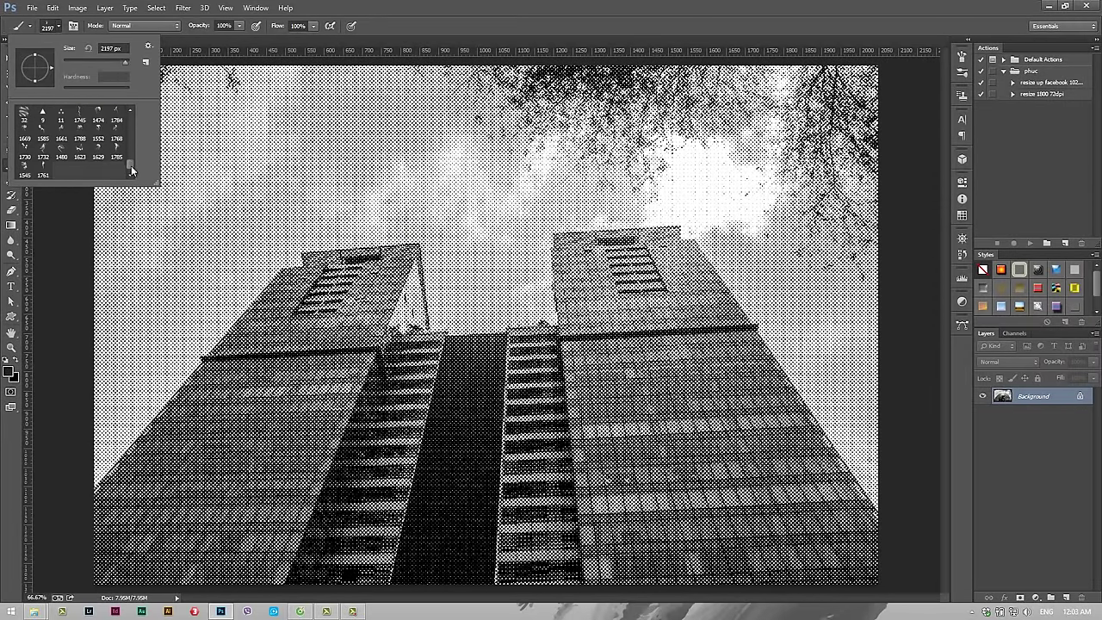
pyautogui.scroll(-2, 132, 164)
# Step: Stamp a large smoke brush over the sky above the building, then show the brush-set list
pyautogui.click(60, 155)
pyautogui.scroll(-1, 129, 173)
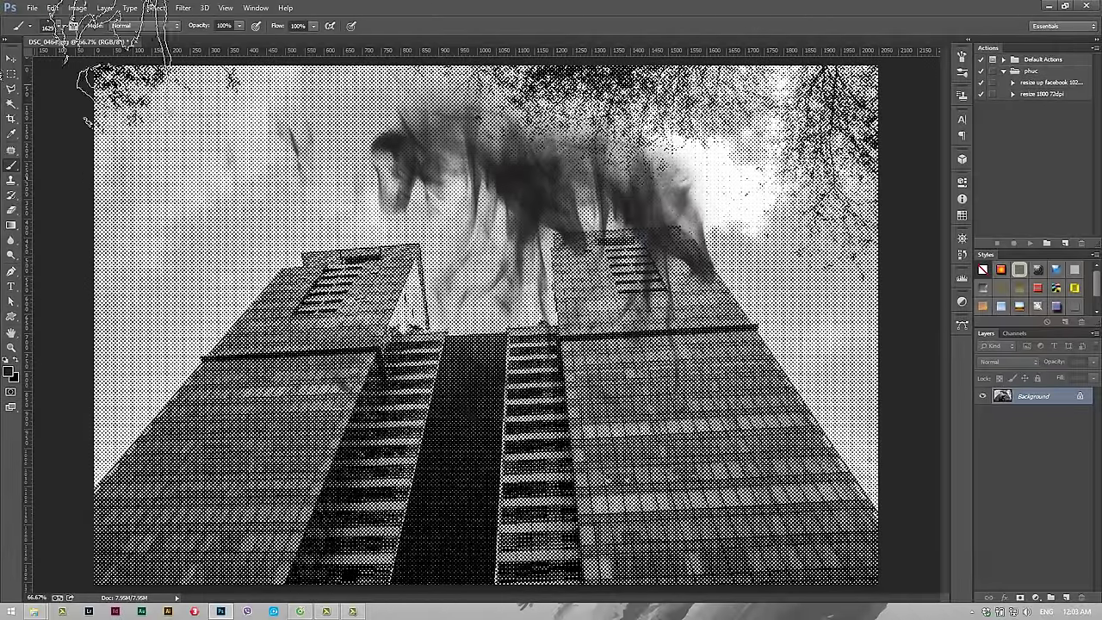
pyautogui.click(57, 26)
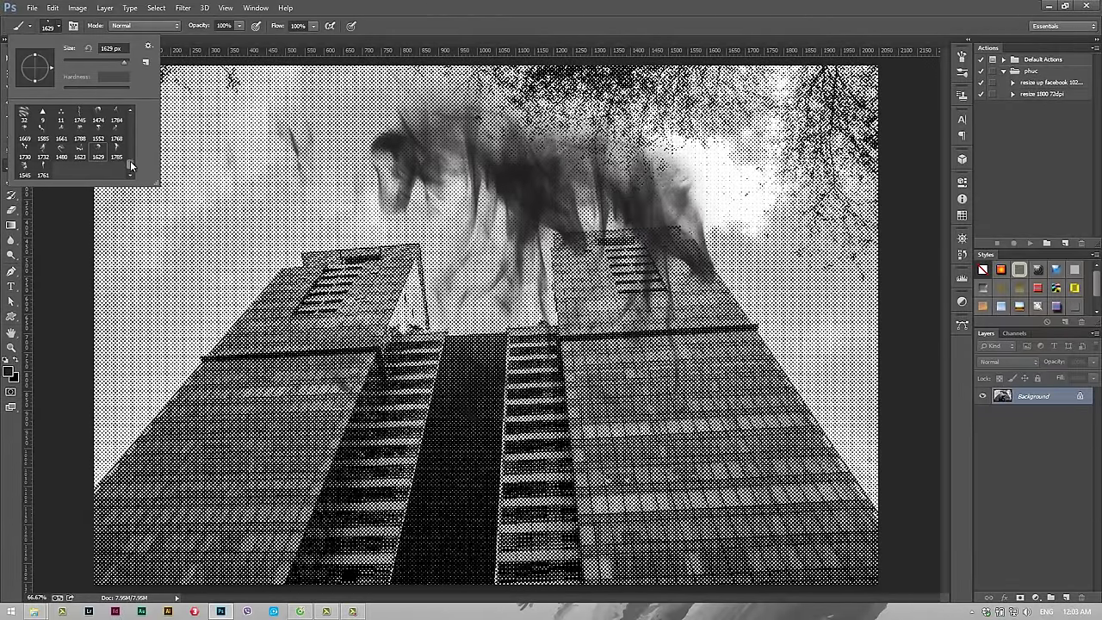
pyautogui.scroll(2, 131, 164)
pyautogui.moveTo(130, 157); pyautogui.dragTo(132, 118)
pyautogui.click(148, 48)
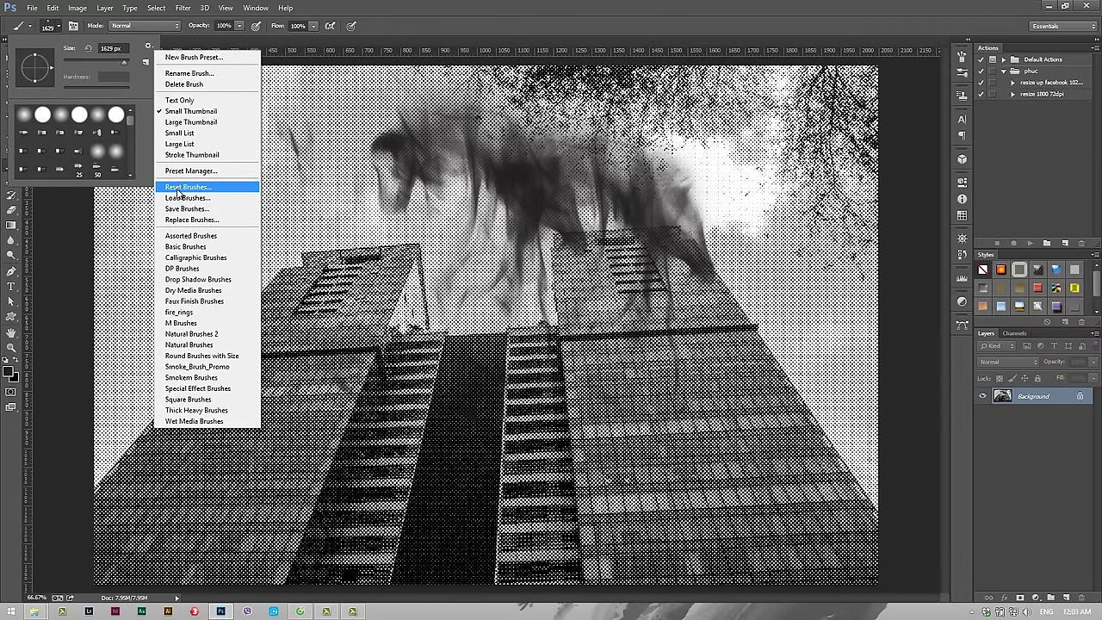
# Step: Reset the brush presets to Photoshop's defaults and close the picker
pyautogui.click(193, 188)
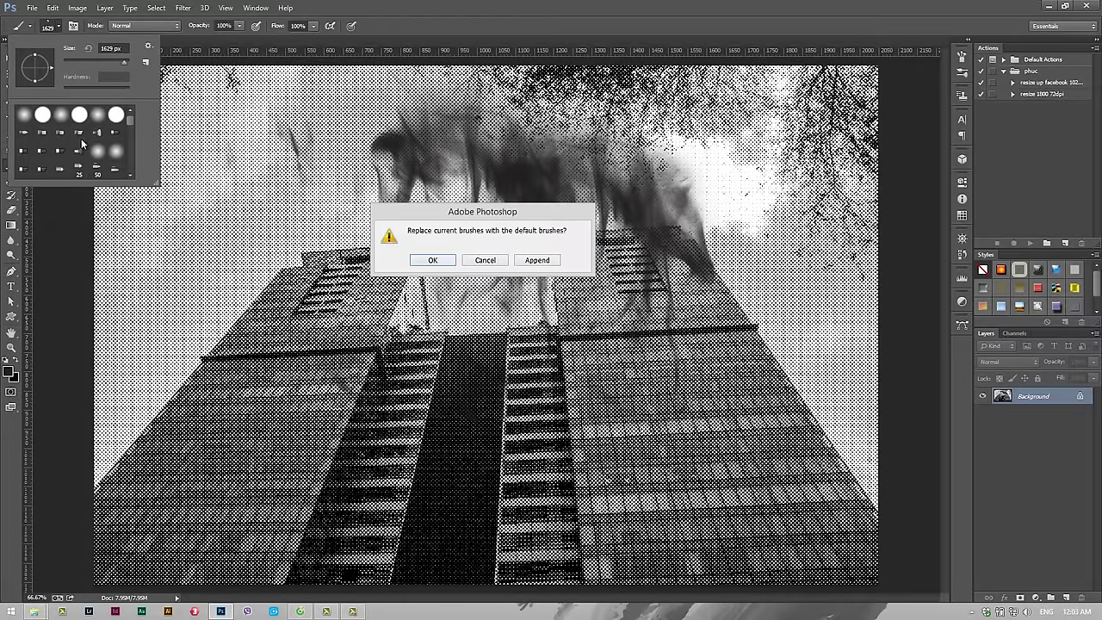
pyautogui.click(434, 260)
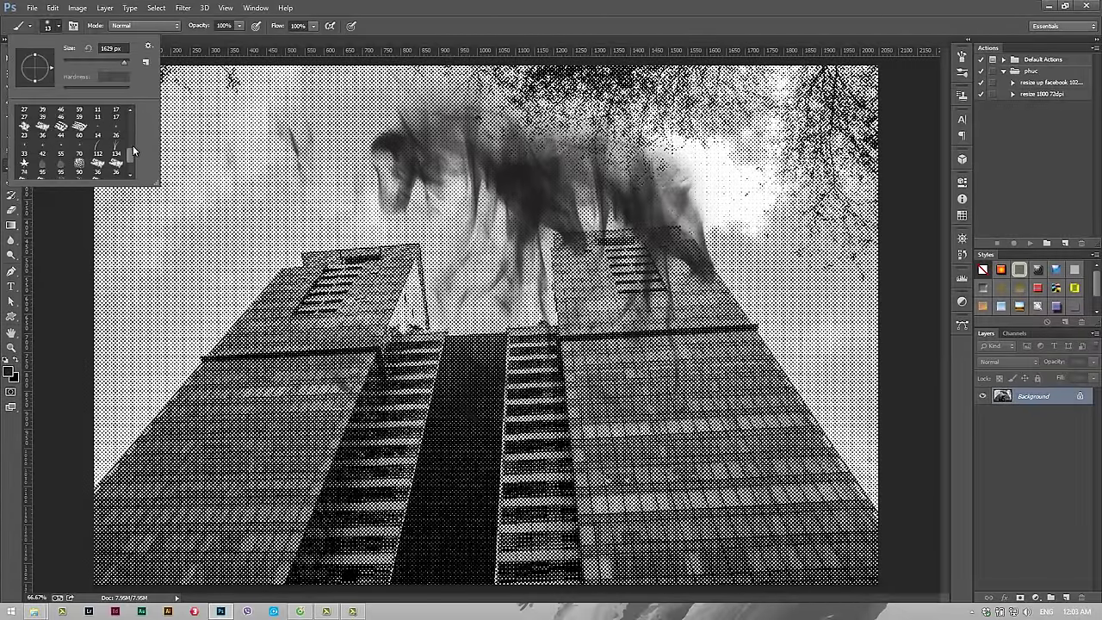
pyautogui.moveTo(132, 123)
pyautogui.mouseDown()
pyautogui.moveTo(131, 162)
pyautogui.moveTo(128, 125)
pyautogui.mouseUp()
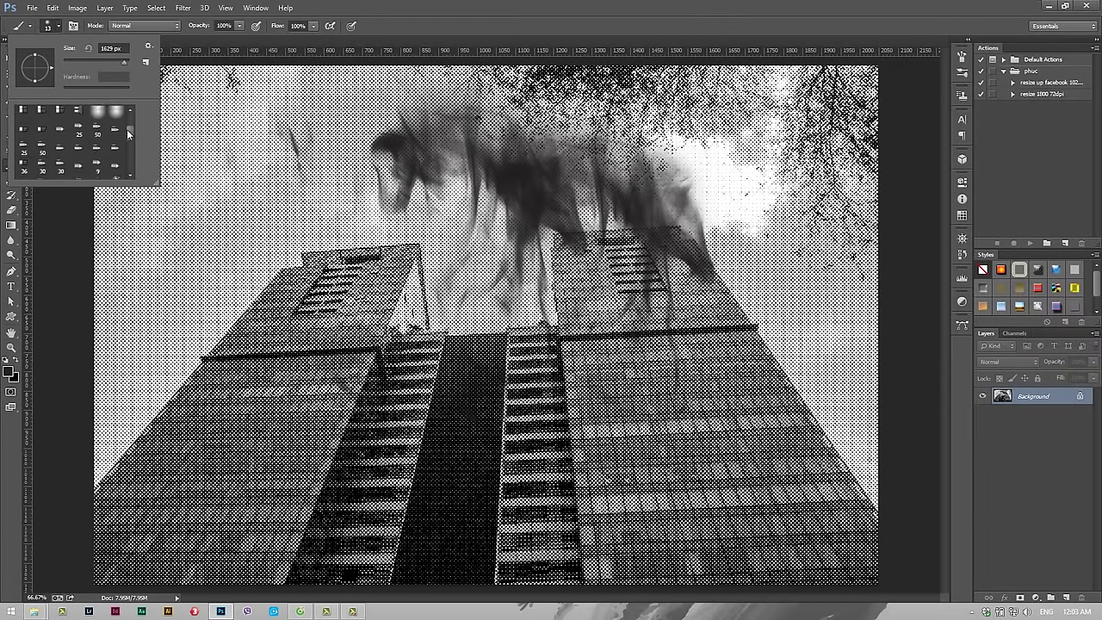
pyautogui.click(435, 21)
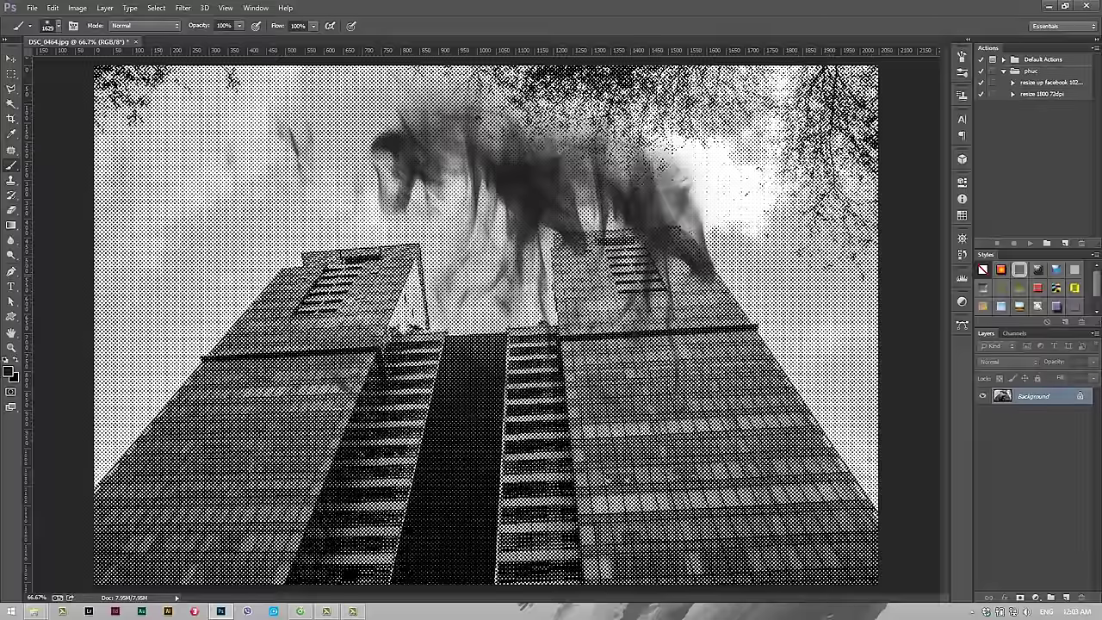
# Step: Switch from the Rectangle and Rounded Rectangle tools to the Custom Shape Tool
pyautogui.click(12, 317)
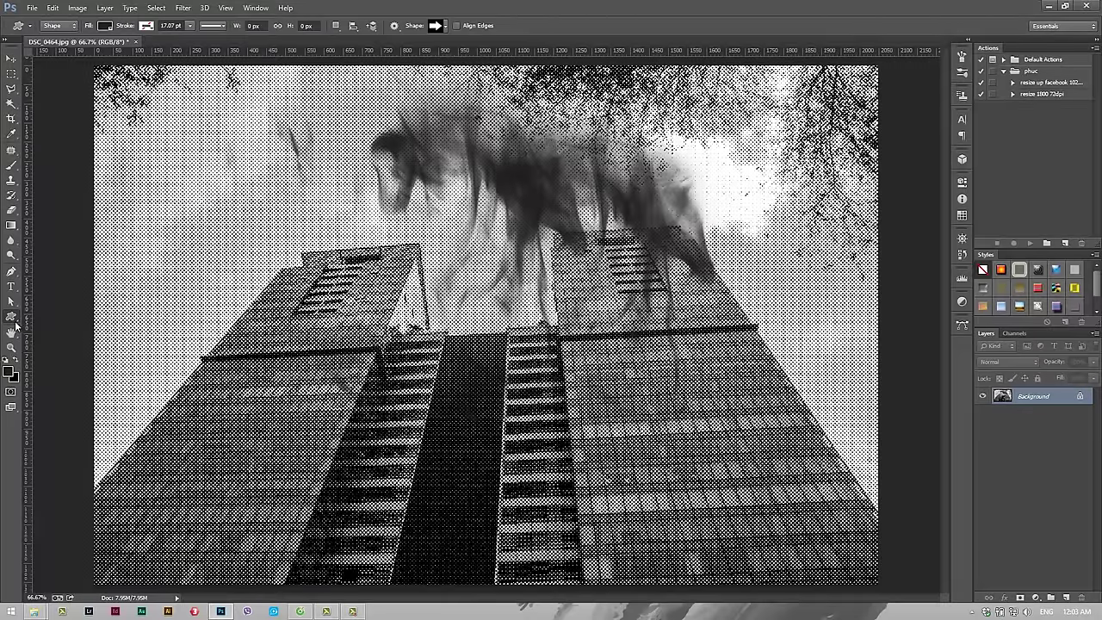
pyautogui.rightClick(15, 324)
pyautogui.click(35, 327)
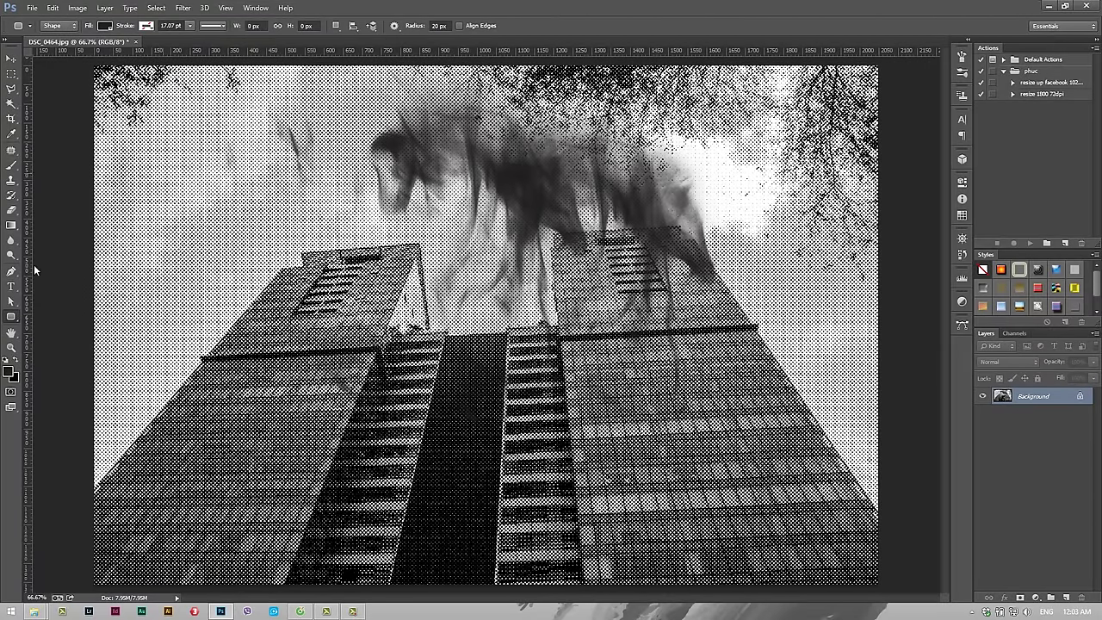
pyautogui.rightClick(12, 317)
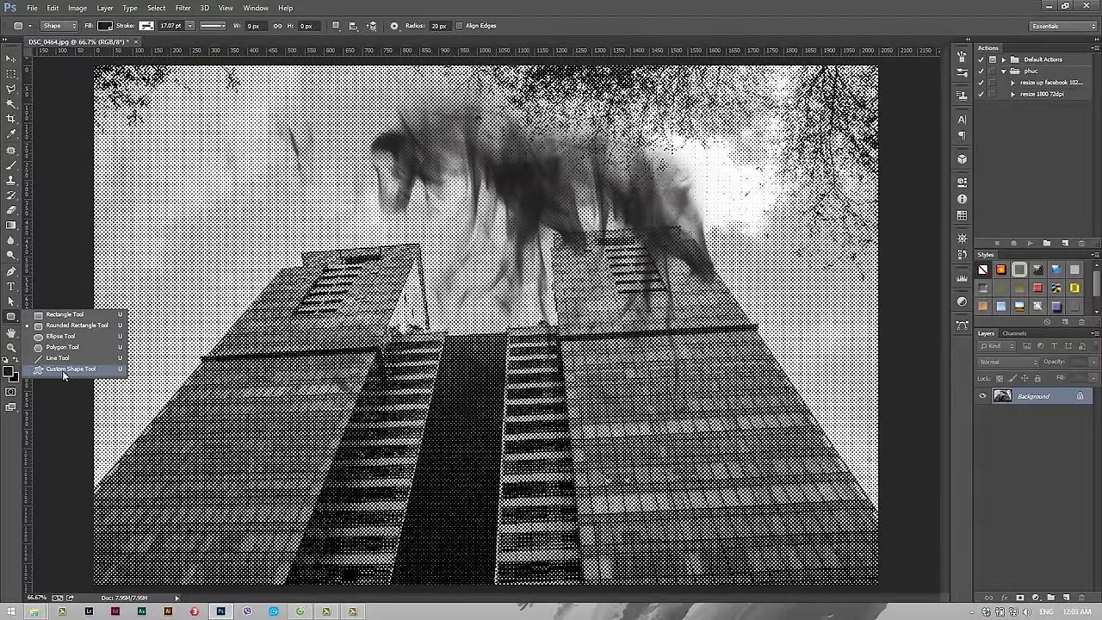
pyautogui.click(62, 371)
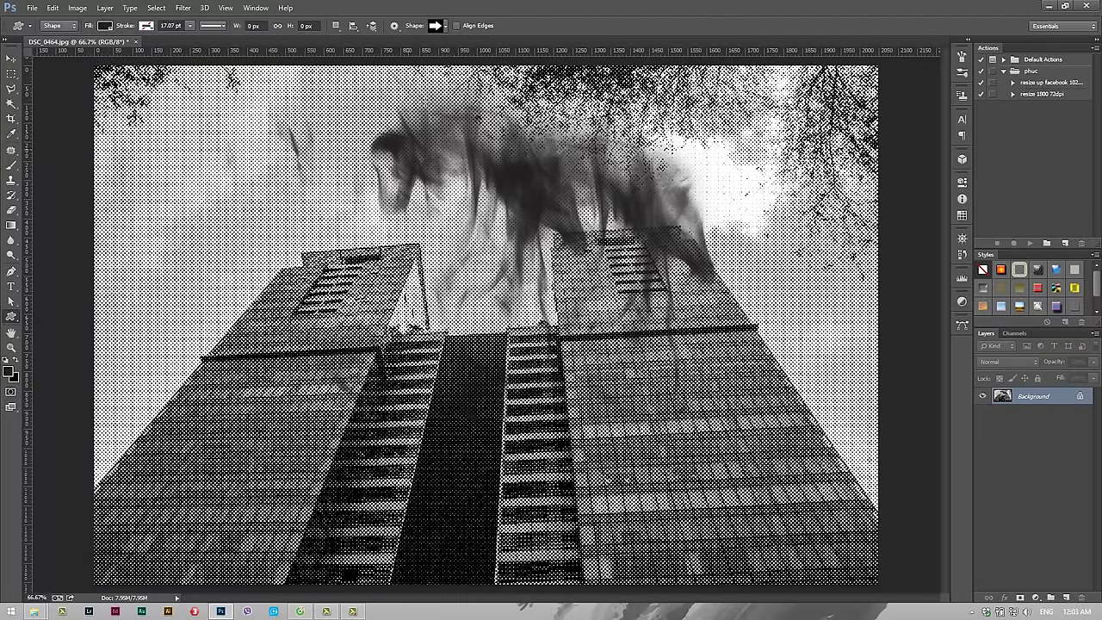
# Step: Append the Objects shape set to the custom shape library
pyautogui.click(445, 26)
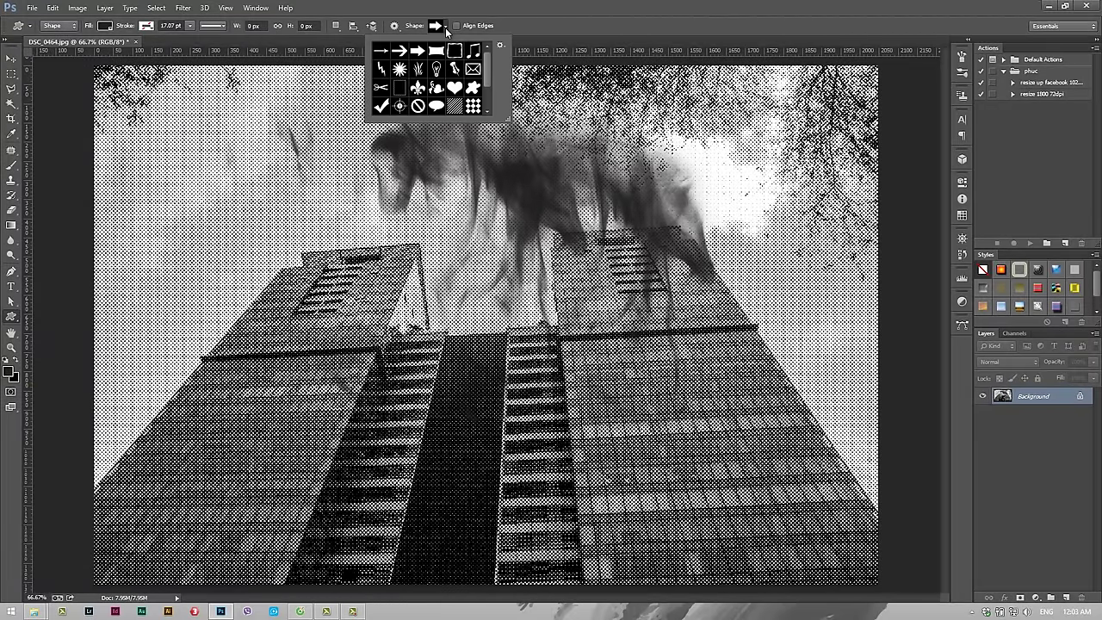
pyautogui.click(501, 45)
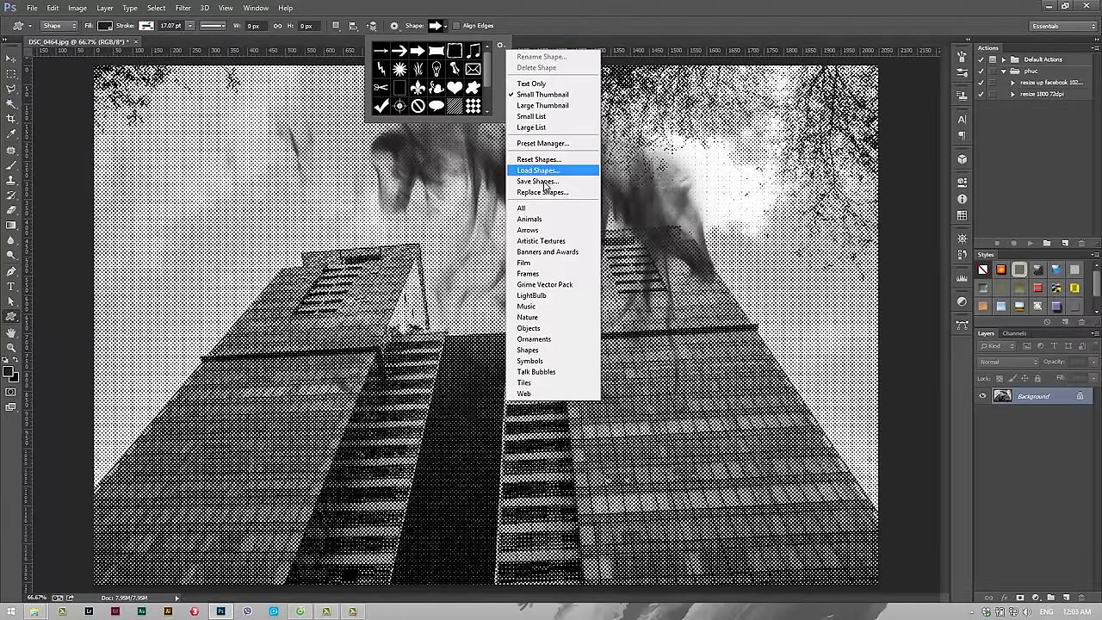
pyautogui.click(555, 328)
pyautogui.click(537, 260)
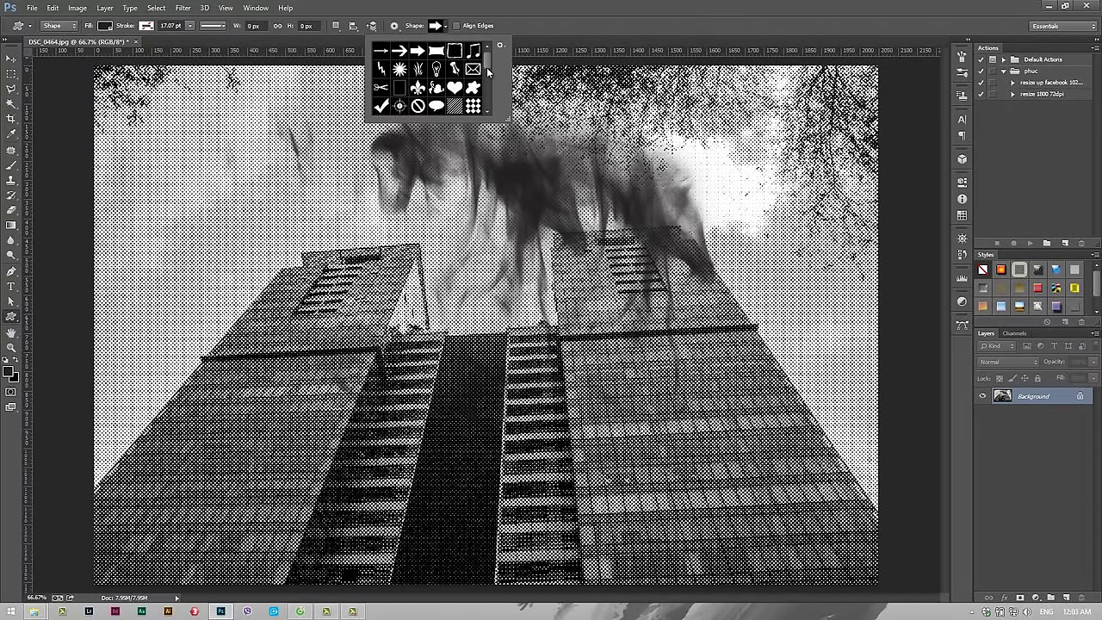
pyautogui.scroll(-3, 431, 82)
pyautogui.scroll(-3, 439, 95)
pyautogui.scroll(6, 485, 96)
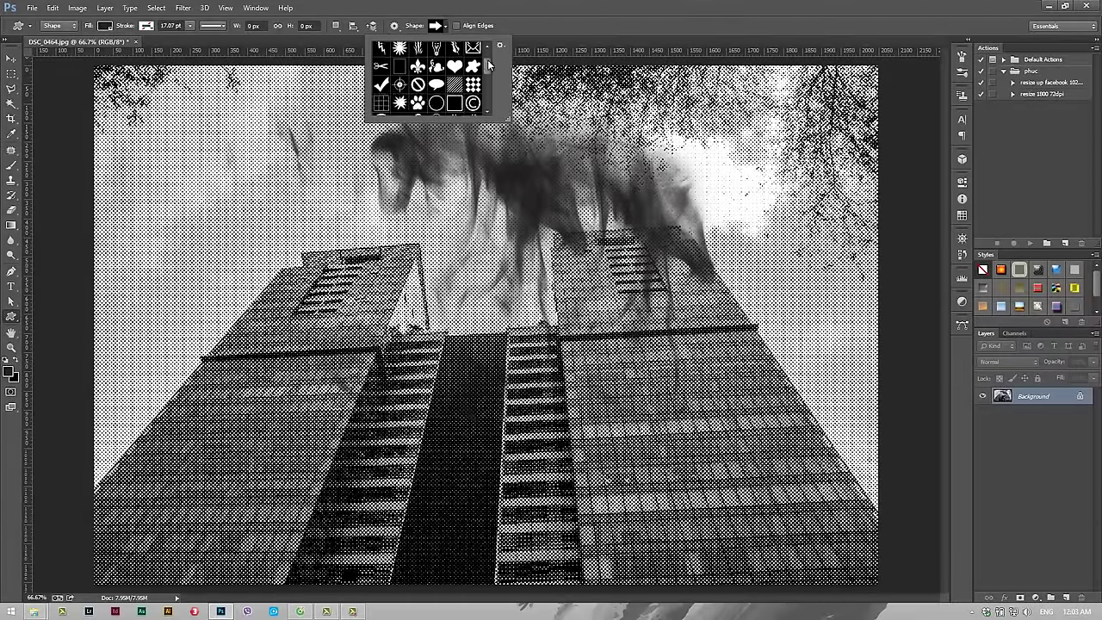
# Step: Reset the custom shape library to the default shapes and close the picker
pyautogui.click(502, 46)
pyautogui.click(538, 159)
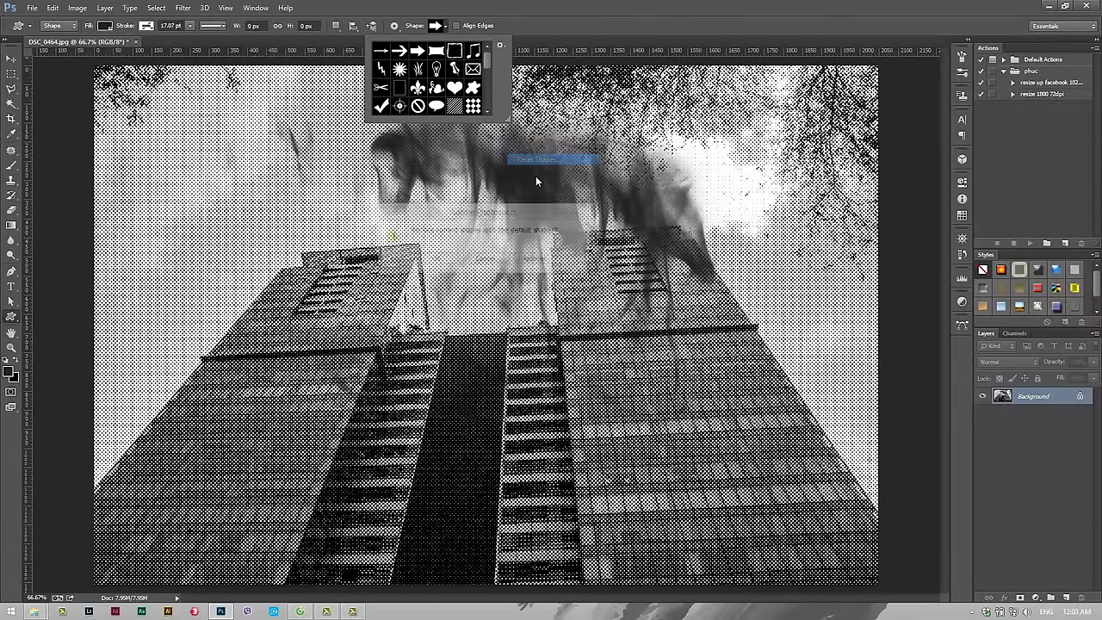
pyautogui.click(433, 260)
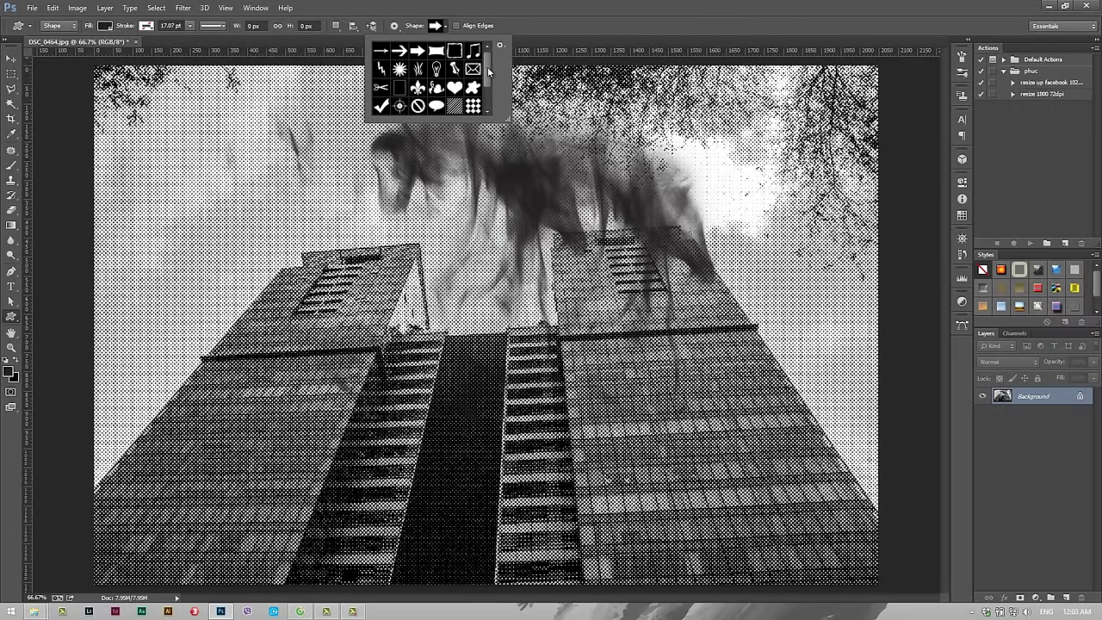
pyautogui.click(539, 24)
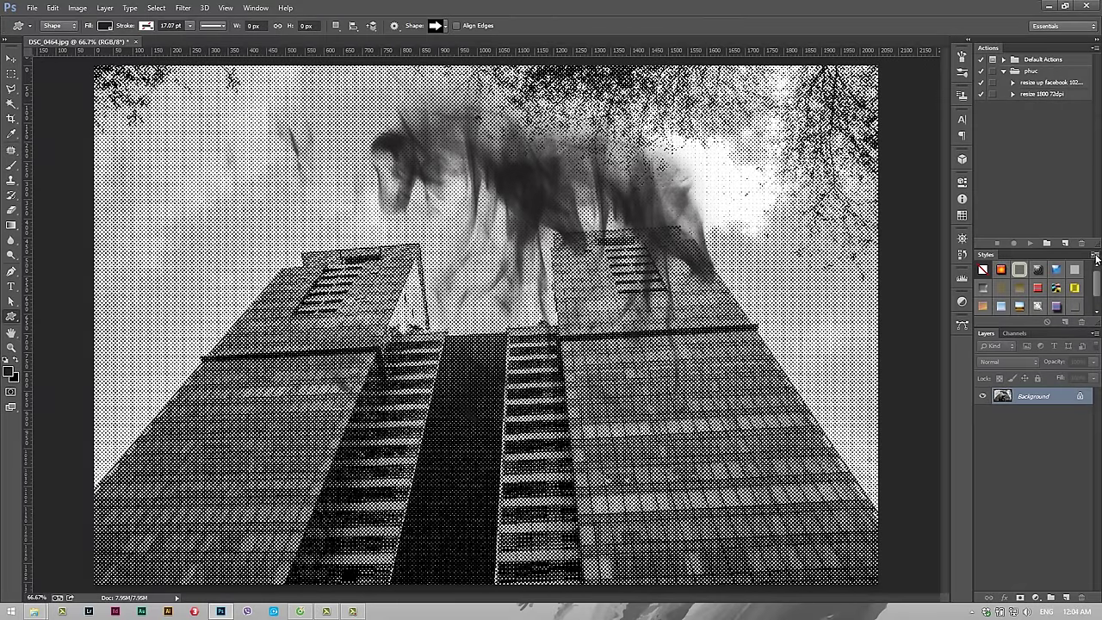
pyautogui.click(1096, 49)
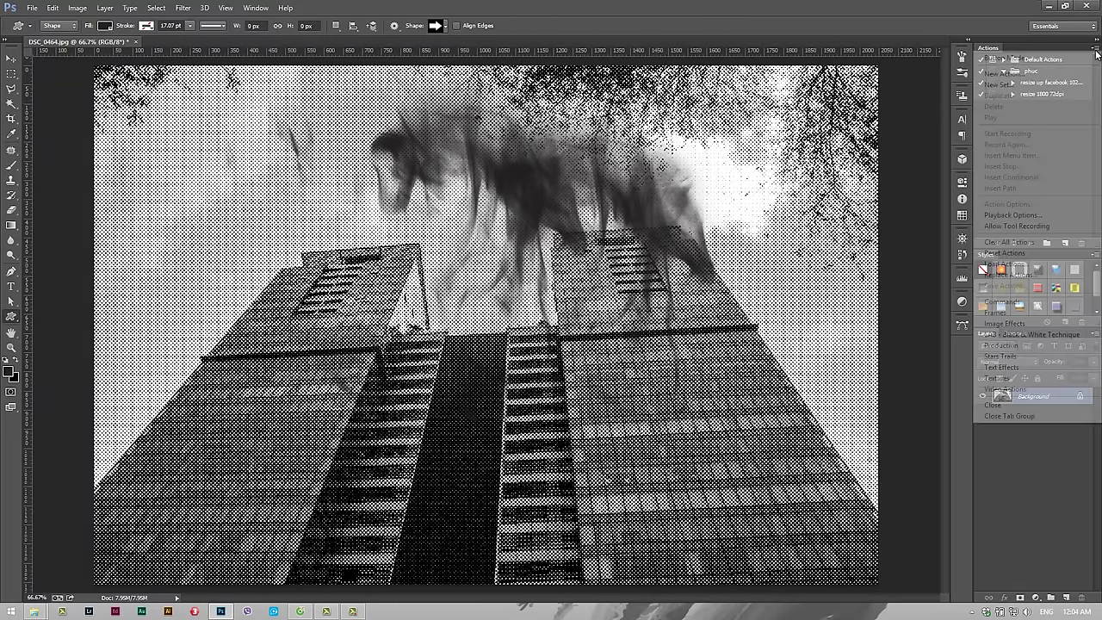
pyautogui.click(1096, 49)
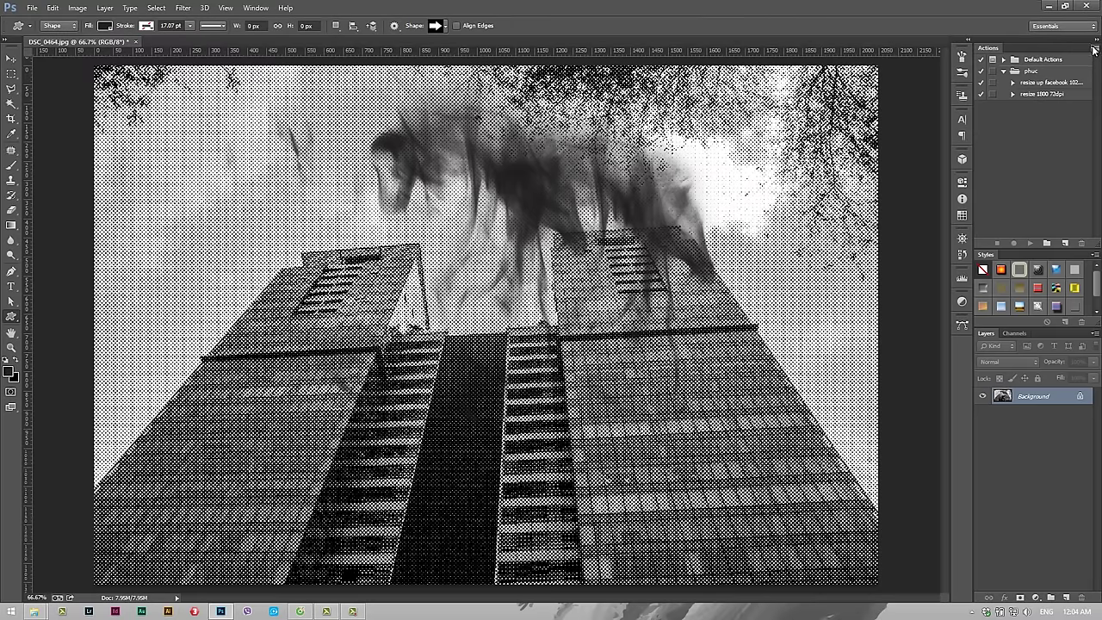
pyautogui.click(1095, 50)
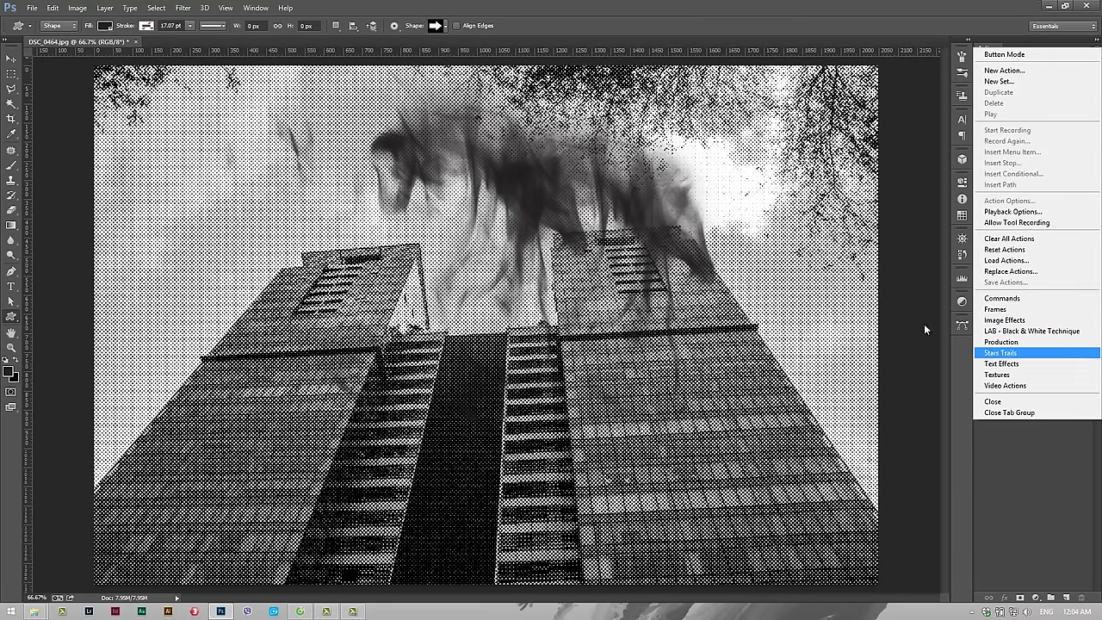
pyautogui.click(133, 573)
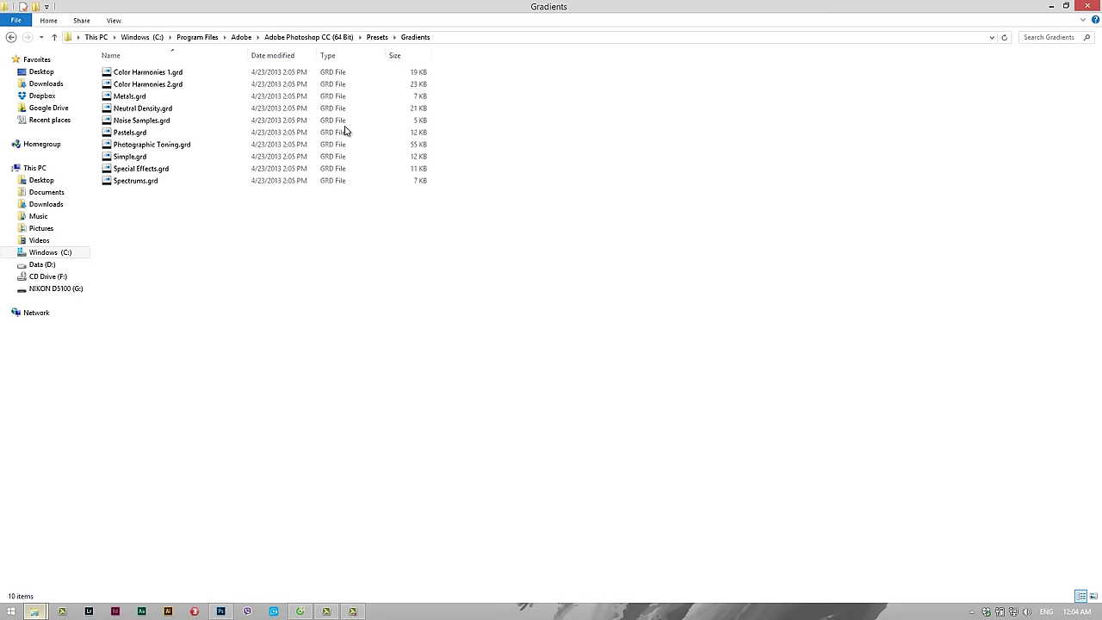
pyautogui.click(379, 37)
pyautogui.doubleClick(159, 87)
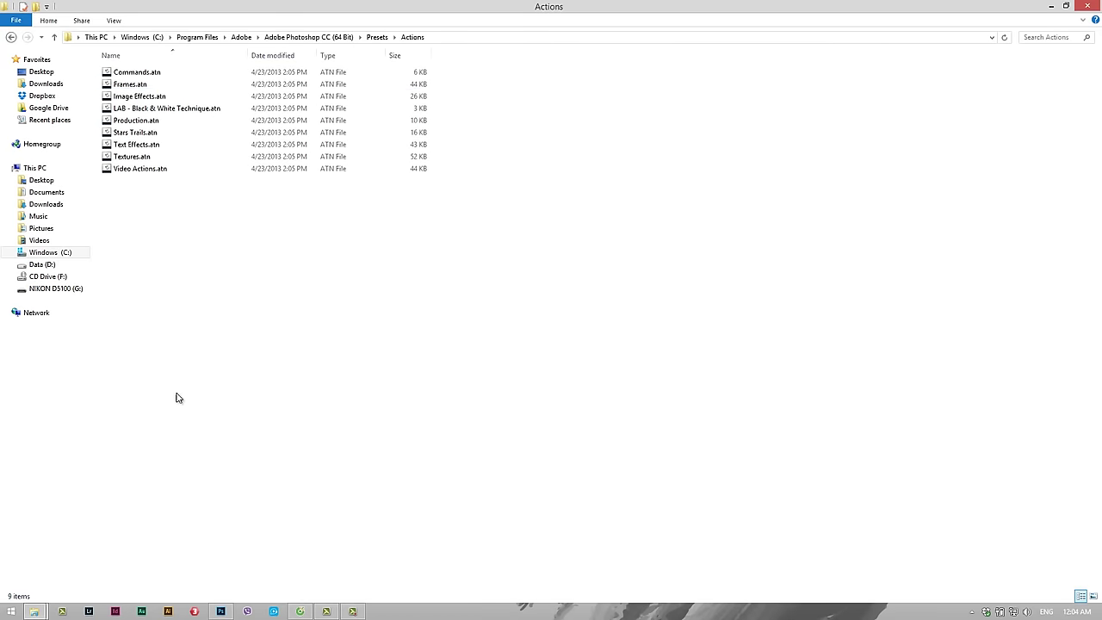
pyautogui.click(221, 611)
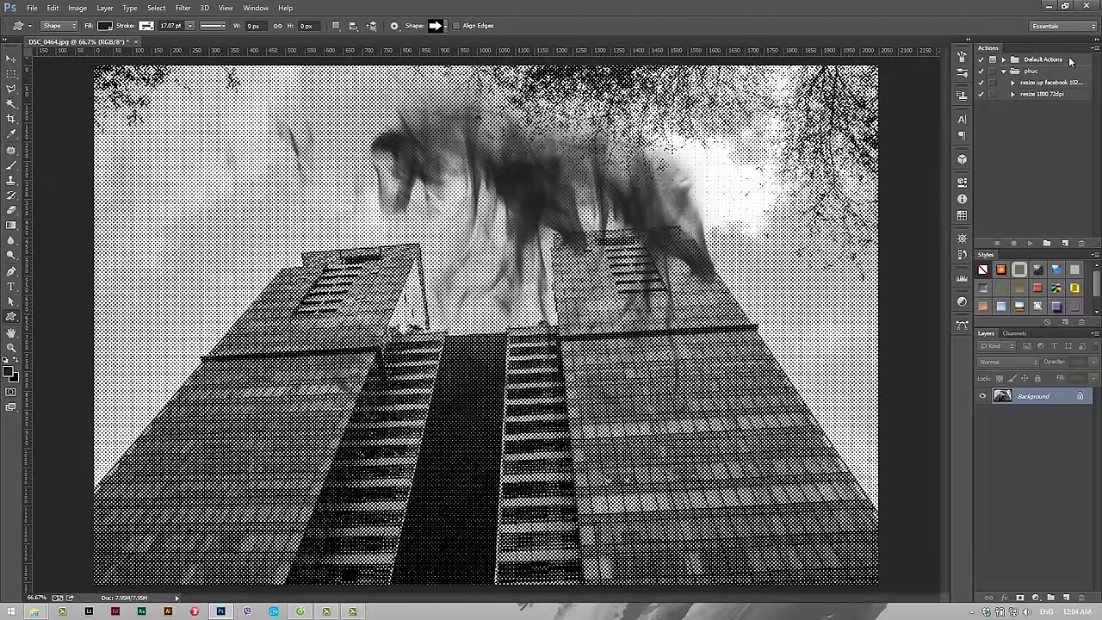
# Step: Load the LAB - Black & White Technique action set and collapse both action sets
pyautogui.click(1095, 48)
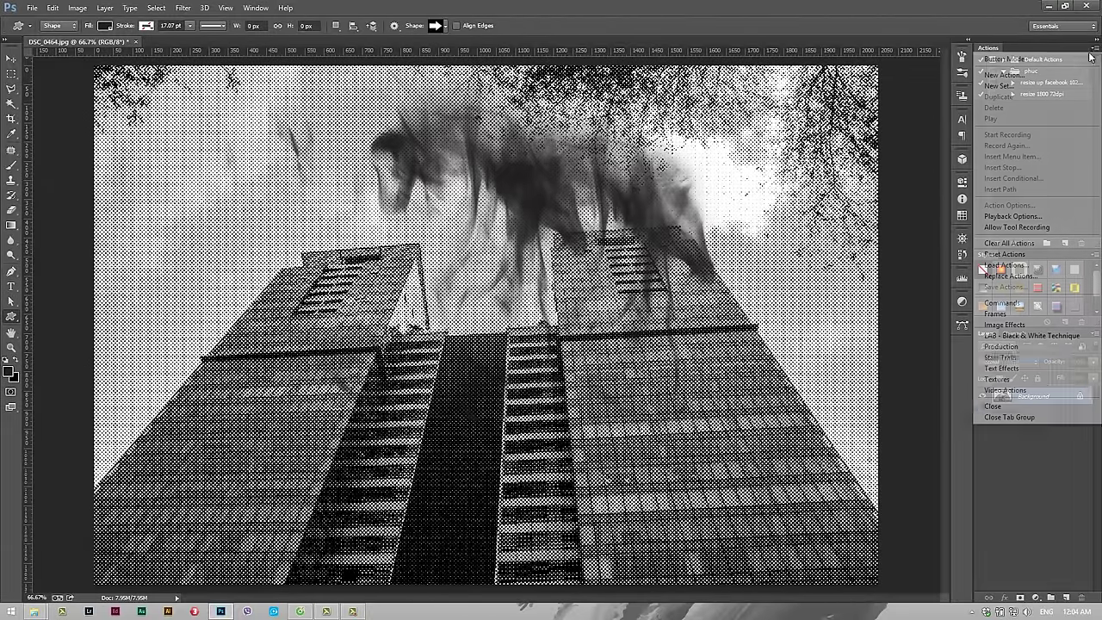
pyautogui.click(1034, 336)
pyautogui.click(1004, 105)
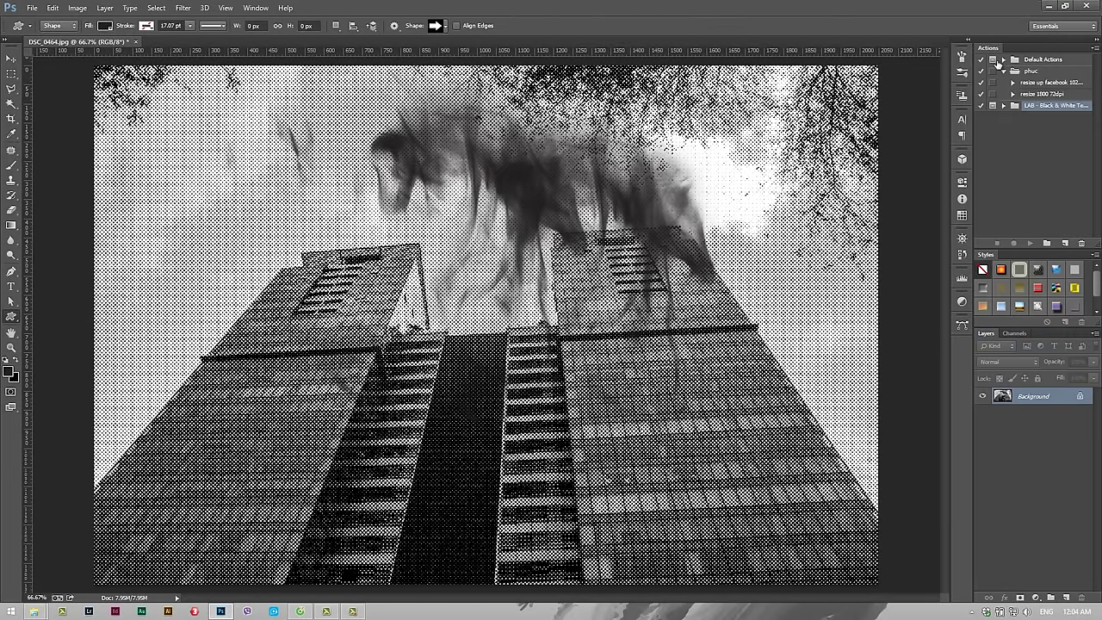
pyautogui.click(1004, 72)
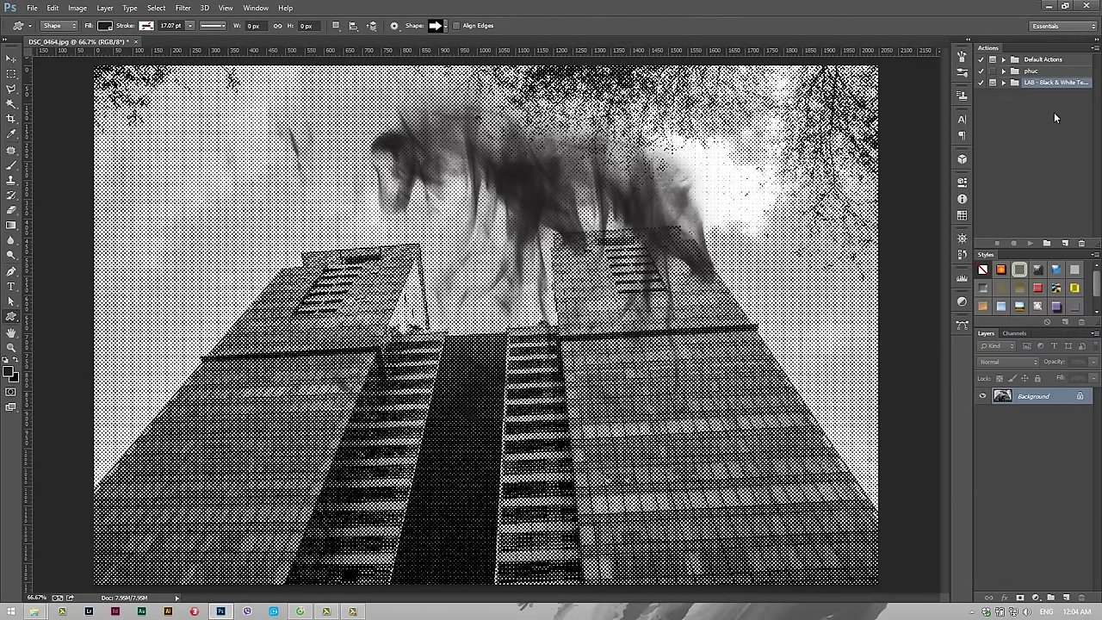
# Step: Browse the Styles panel libraries and start Load Styles from the Desktop, then cancel
pyautogui.click(1096, 257)
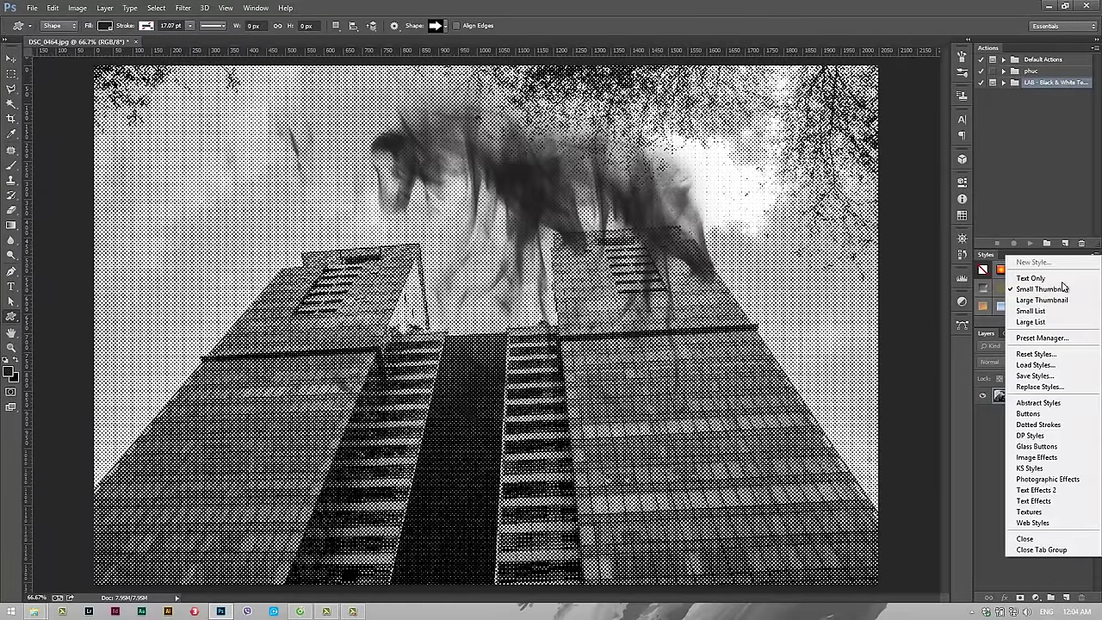
pyautogui.click(1067, 243)
pyautogui.click(1096, 258)
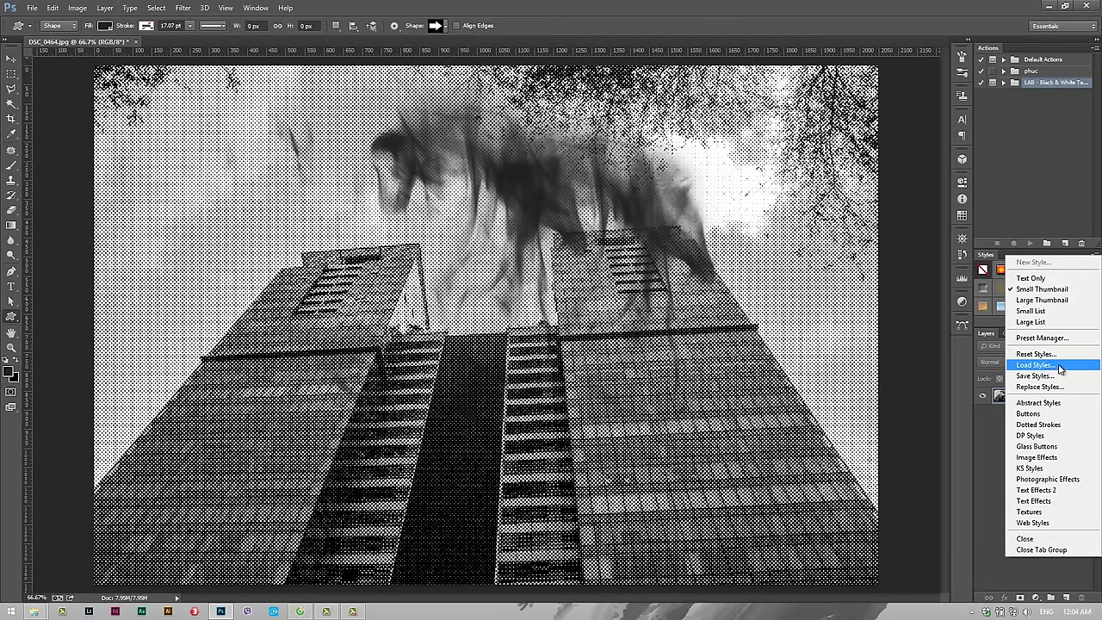
pyautogui.click(1061, 365)
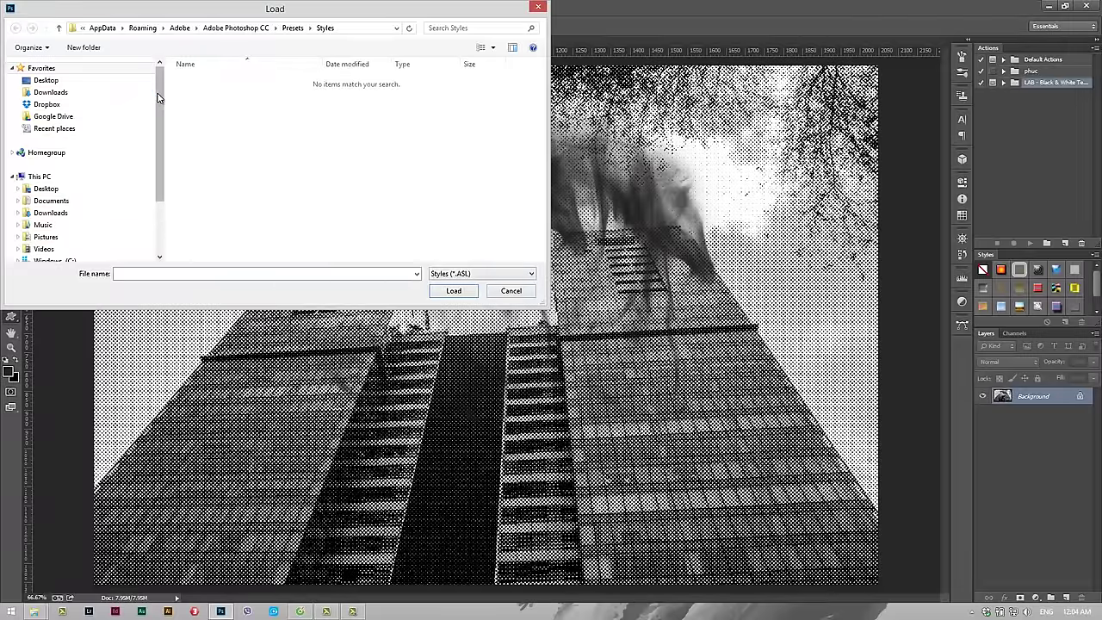
pyautogui.scroll(-2, 68, 129)
pyautogui.scroll(2, 69, 129)
pyautogui.click(52, 80)
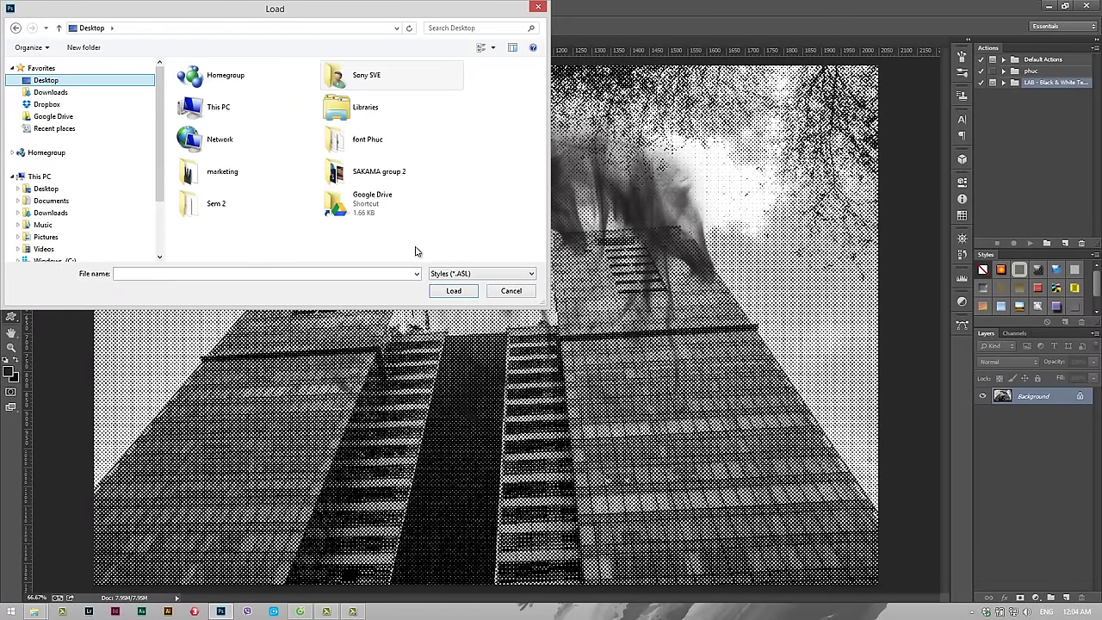
pyautogui.click(510, 293)
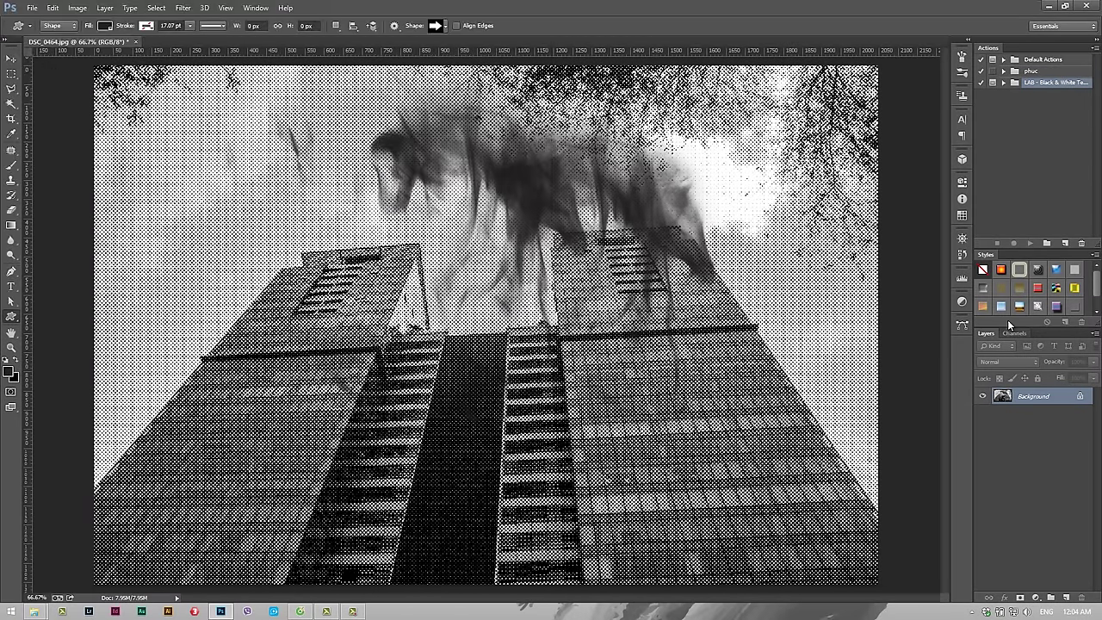
# Step: Drag the Styles/Layers divider down to reveal another row of style swatches
pyautogui.scroll(-1, 1093, 290)
pyautogui.scroll(1, 1094, 289)
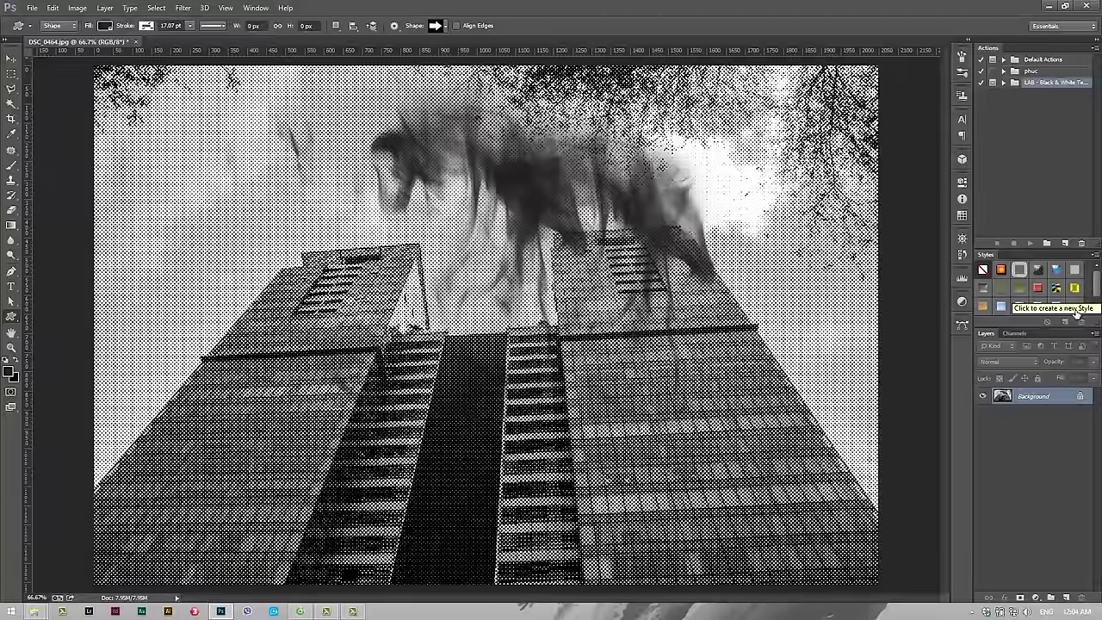
pyautogui.moveTo(1042, 329); pyautogui.dragTo(1038, 374)
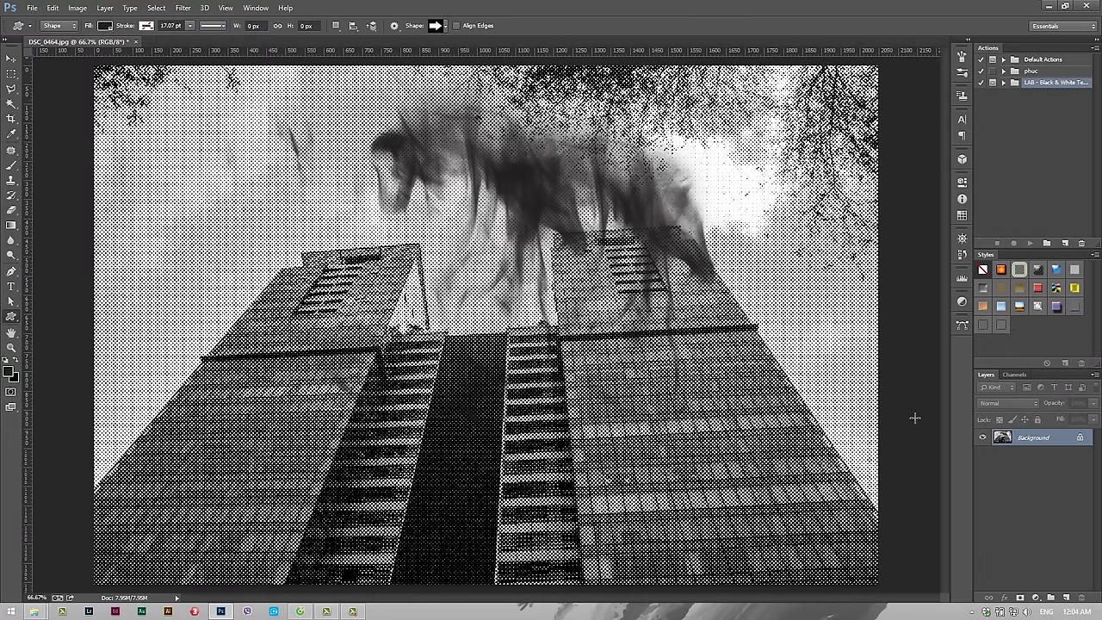
# Step: Dismiss the Background new-layer prompt and the Edit menu, then select the Brush tool
pyautogui.doubleClick(1052, 439)
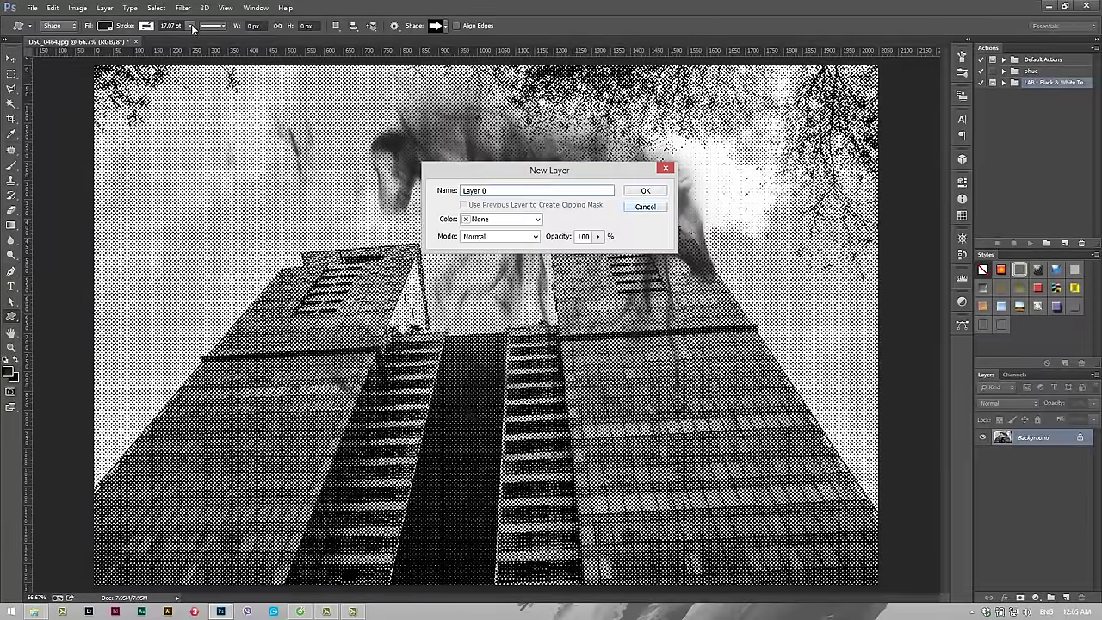
pyautogui.press('Escape')
pyautogui.click(79, 9)
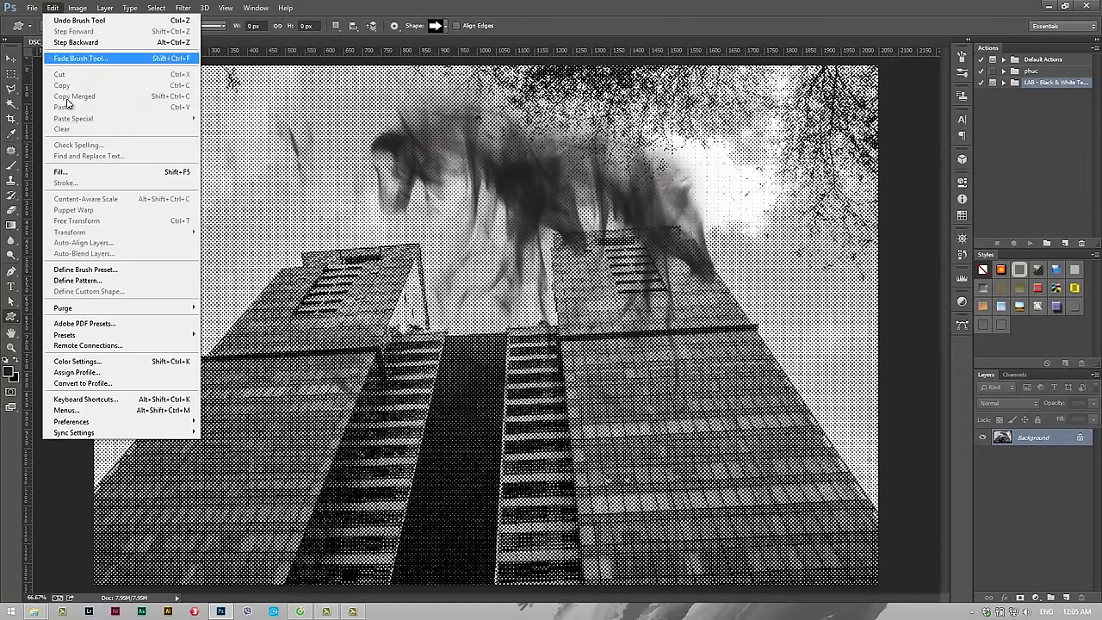
pyautogui.click(13, 194)
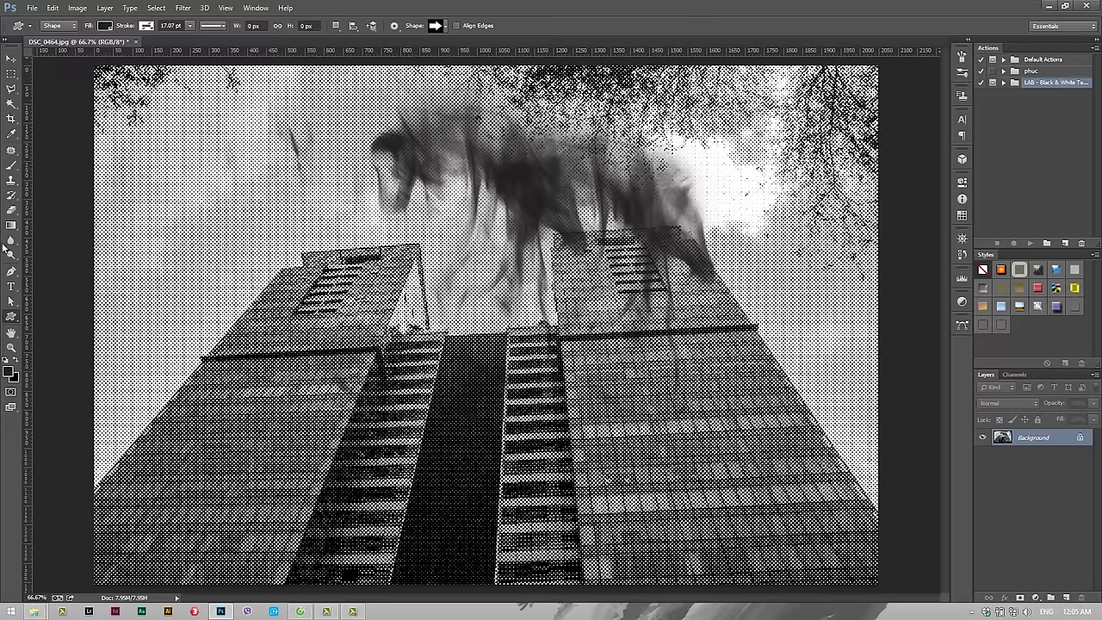
pyautogui.click(12, 165)
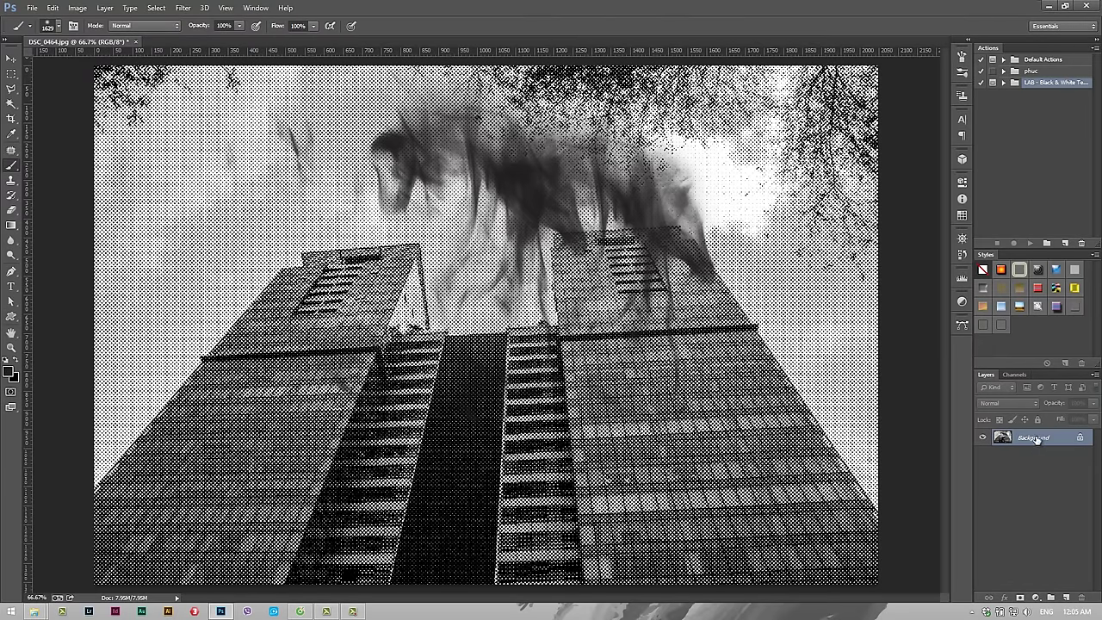
# Step: Duplicate the Background to Layer 1 and preview a Normal Pattern Overlay style on it
pyautogui.hotkey('ctrl', 'j')
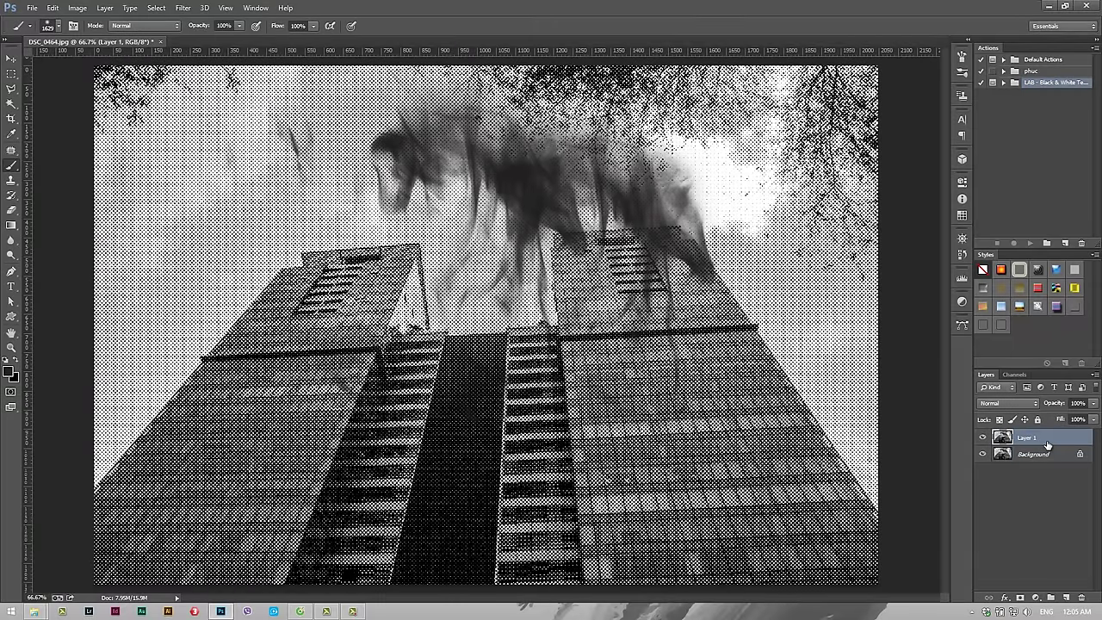
pyautogui.doubleClick(1048, 441)
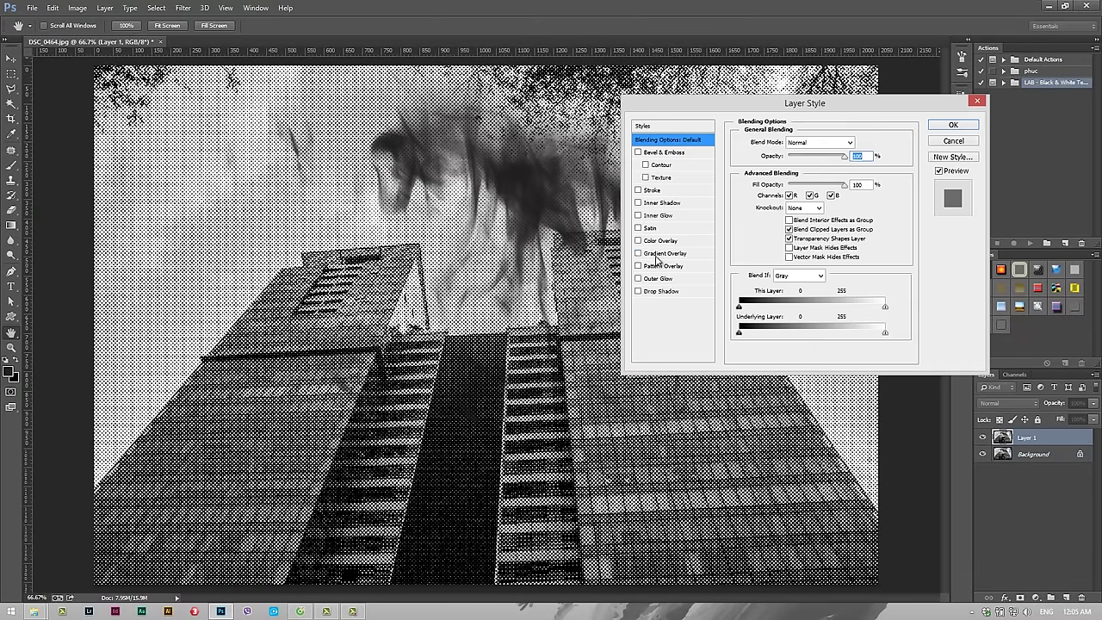
pyautogui.click(661, 265)
pyautogui.click(844, 145)
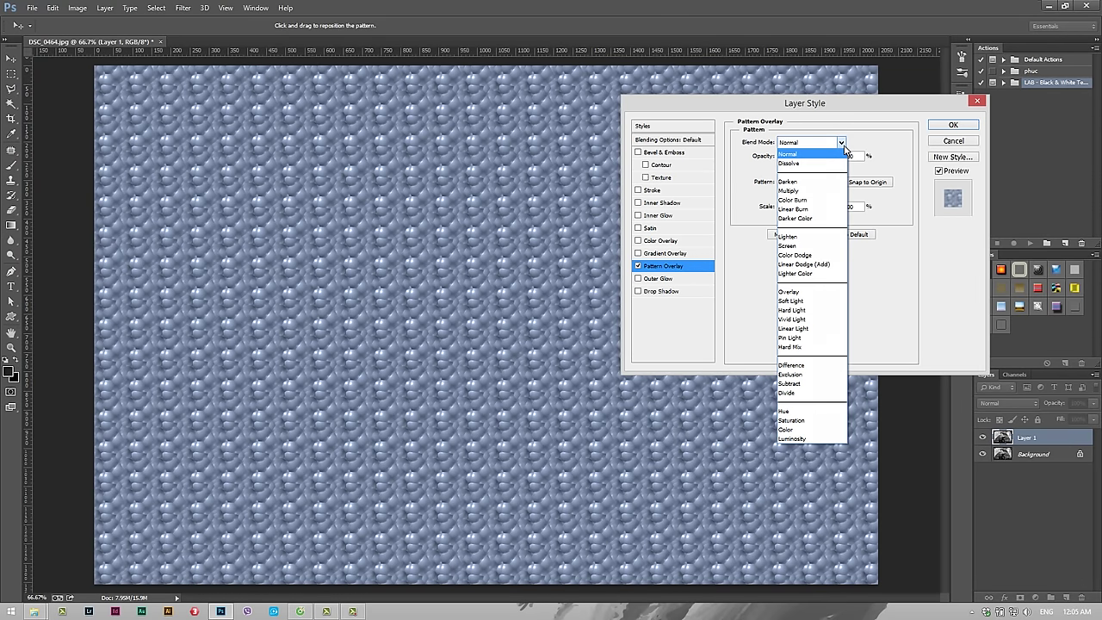
pyautogui.click(840, 144)
pyautogui.click(815, 190)
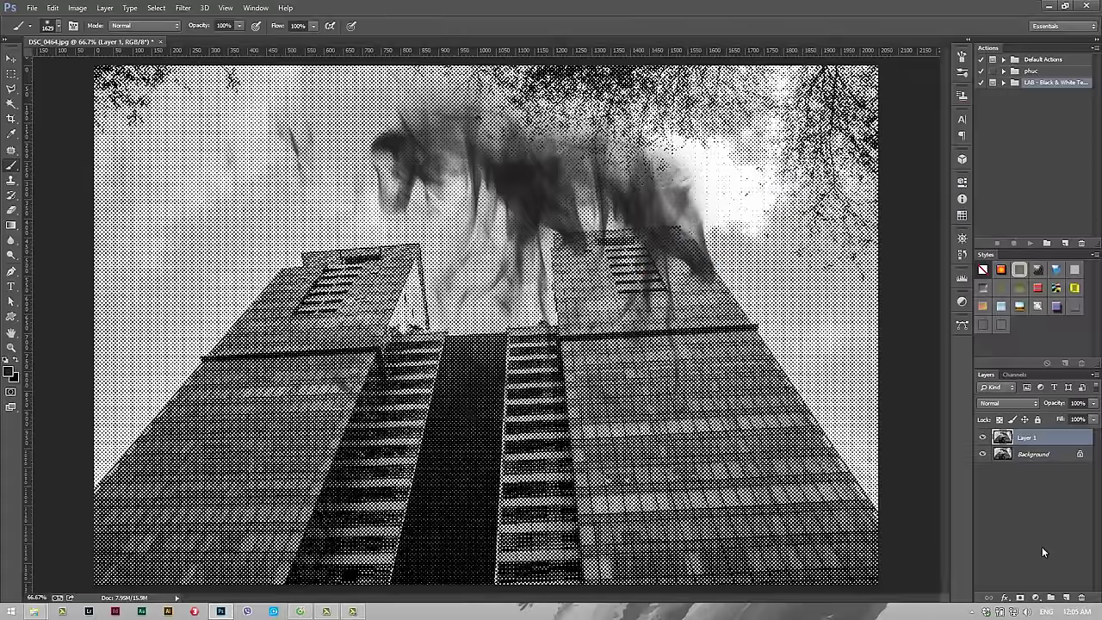
# Step: Add a Pattern fill layer from the fill and adjustment layer menu
pyautogui.click(1039, 600)
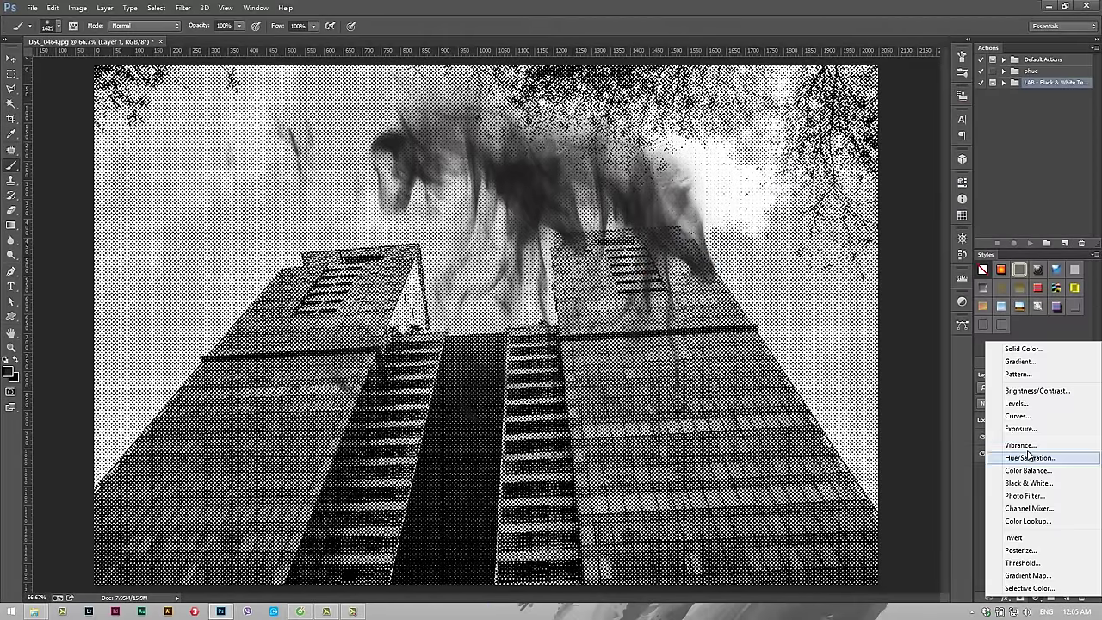
pyautogui.click(972, 442)
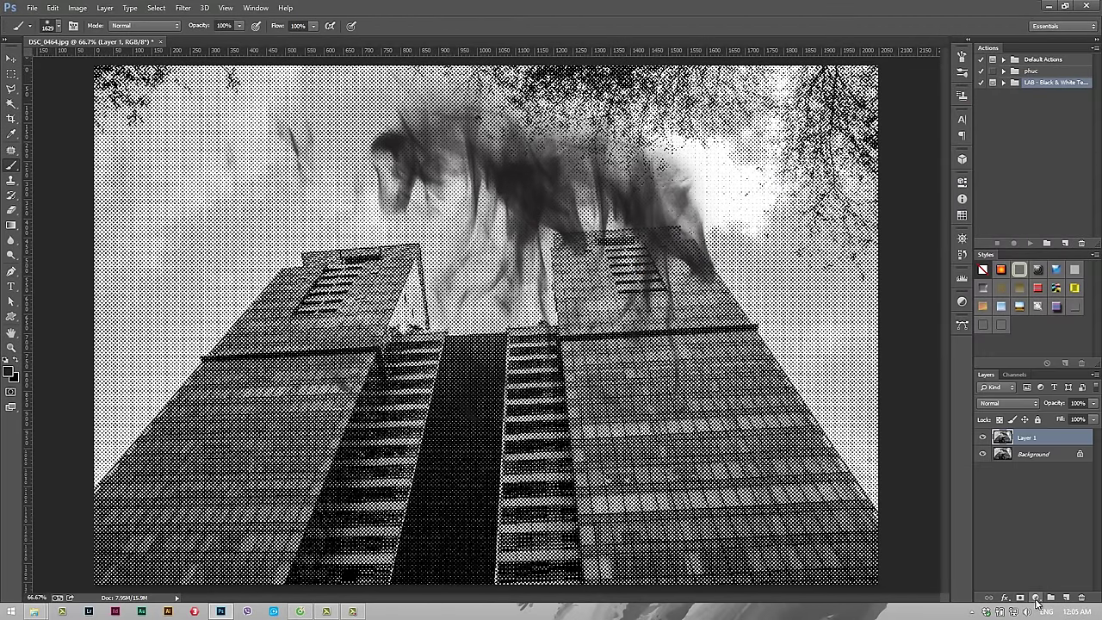
pyautogui.click(1037, 598)
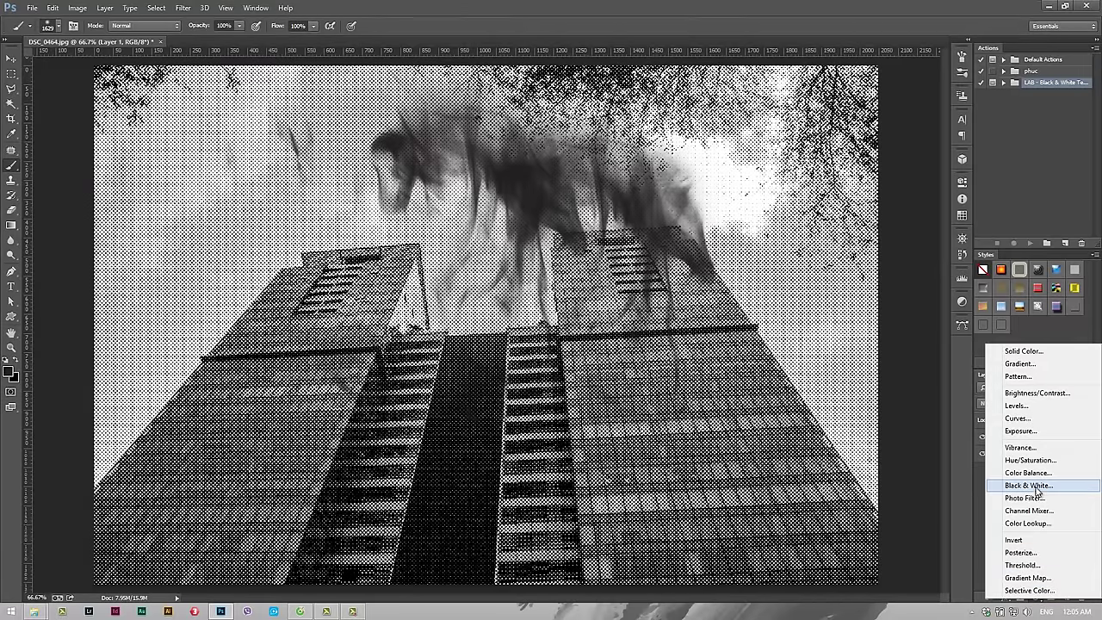
pyautogui.click(1018, 378)
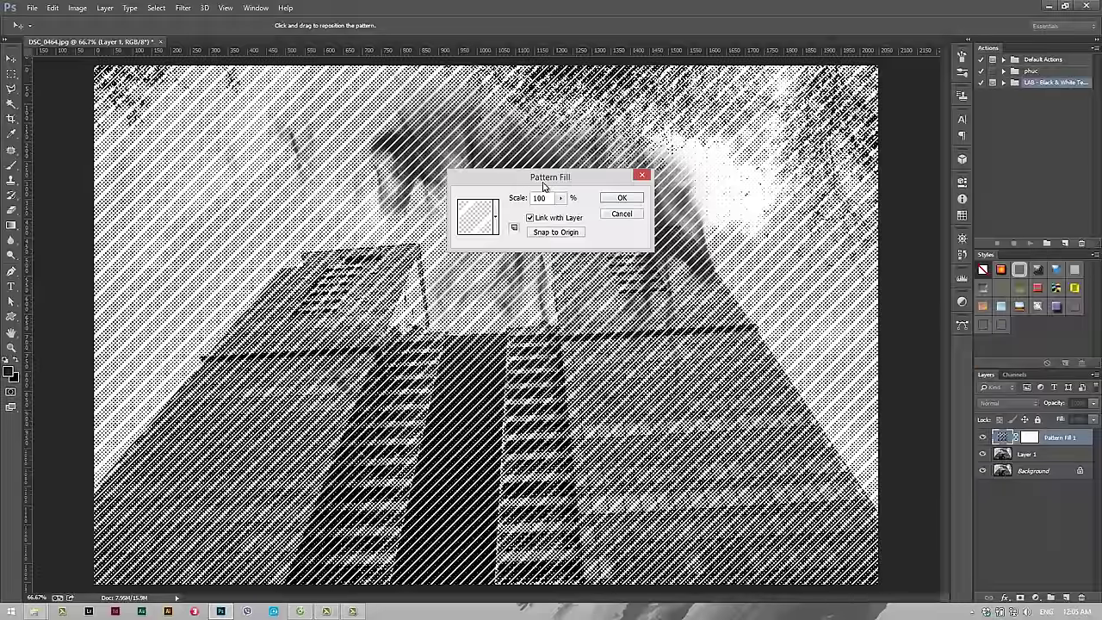
# Step: Append another pattern library to the fill layer's pattern picker
pyautogui.click(509, 215)
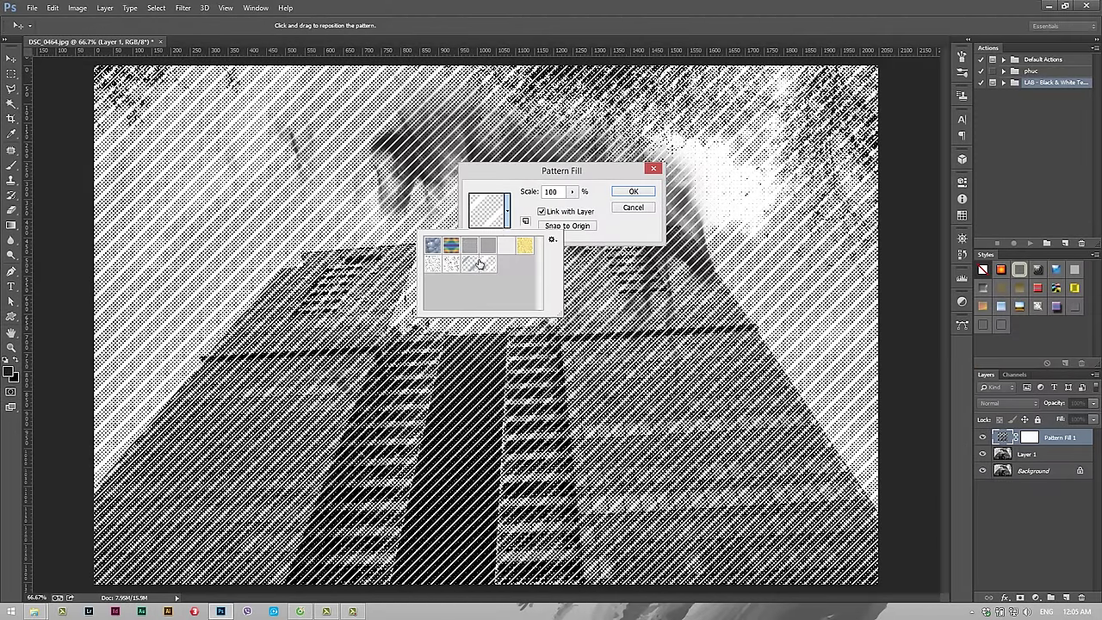
pyautogui.click(551, 242)
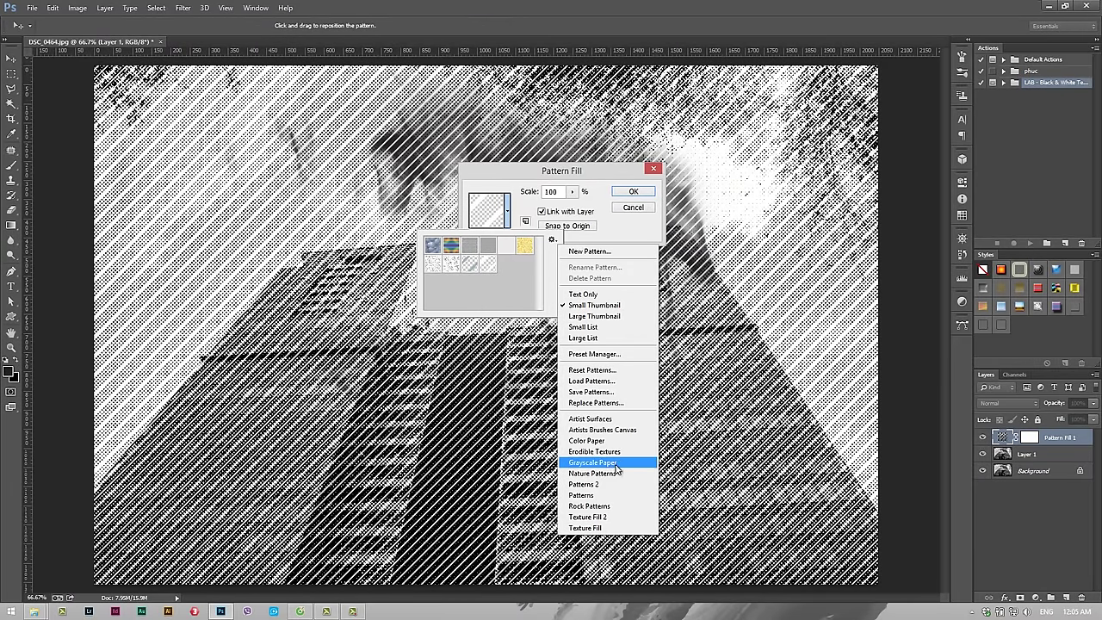
pyautogui.click(612, 465)
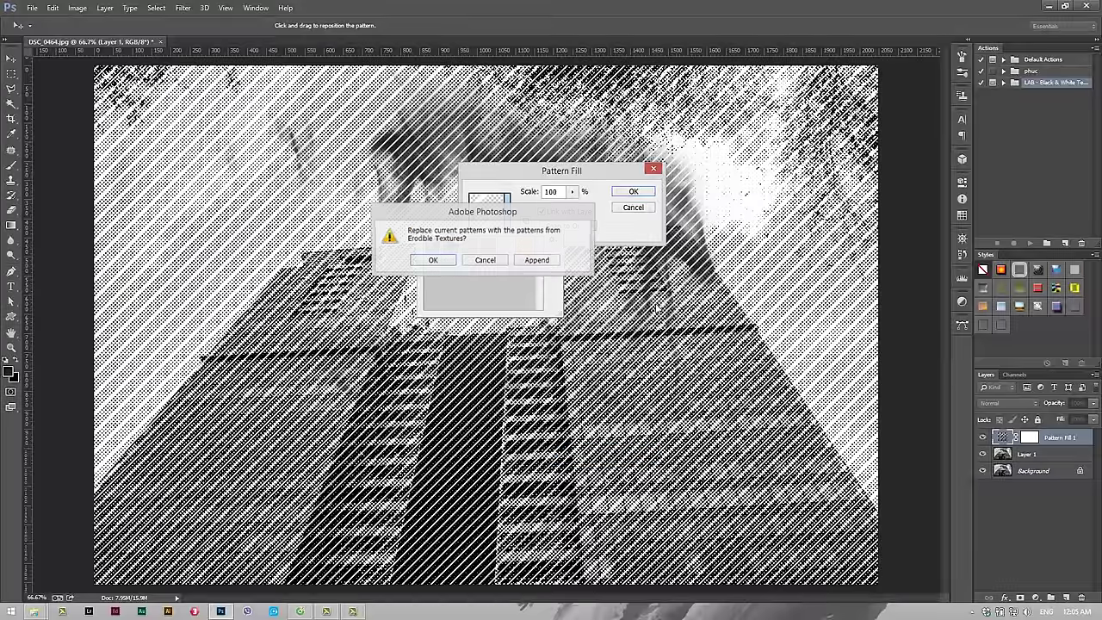
pyautogui.click(537, 263)
# Step: Choose the diagonal-line pattern for the fill, confirm it, and zoom out to the whole image
pyautogui.click(524, 265)
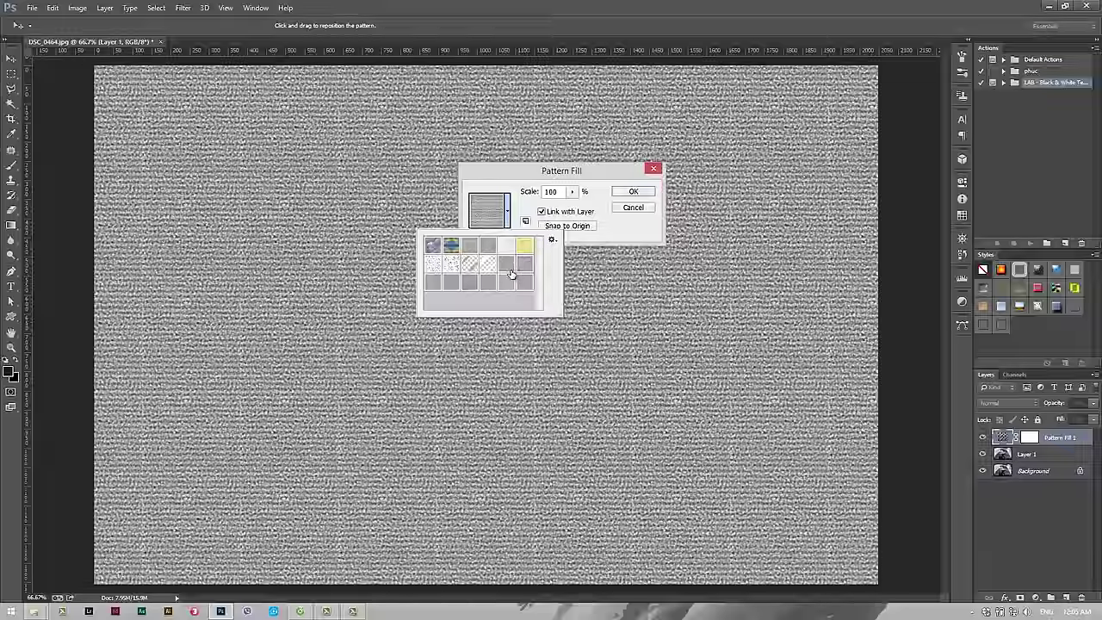
pyautogui.click(469, 263)
pyautogui.click(479, 265)
pyautogui.click(488, 264)
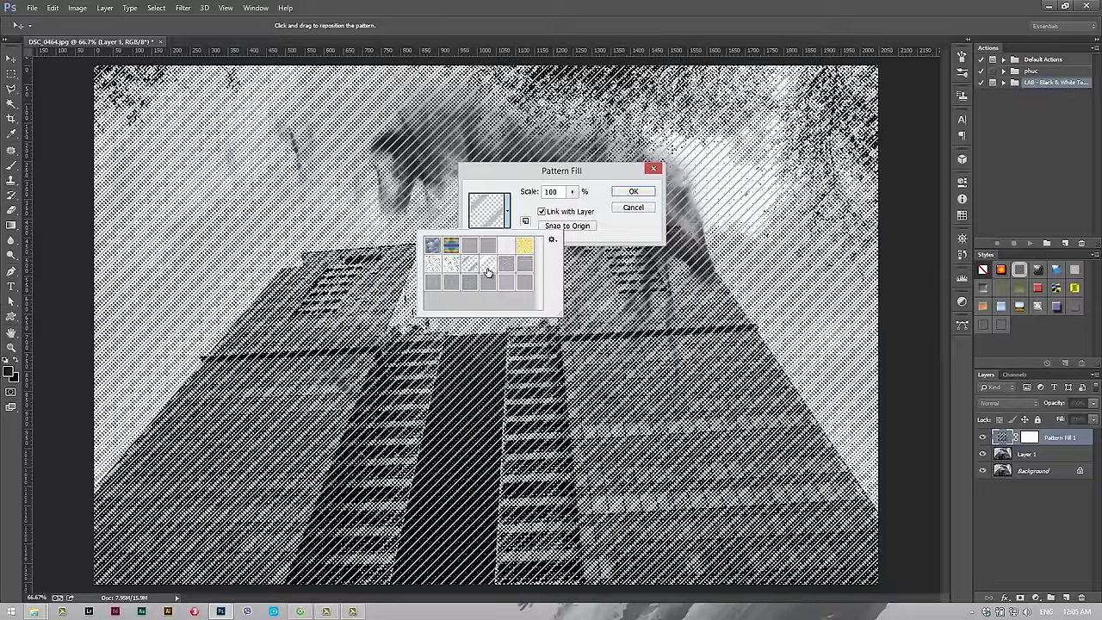
pyautogui.click(490, 268)
pyautogui.click(623, 218)
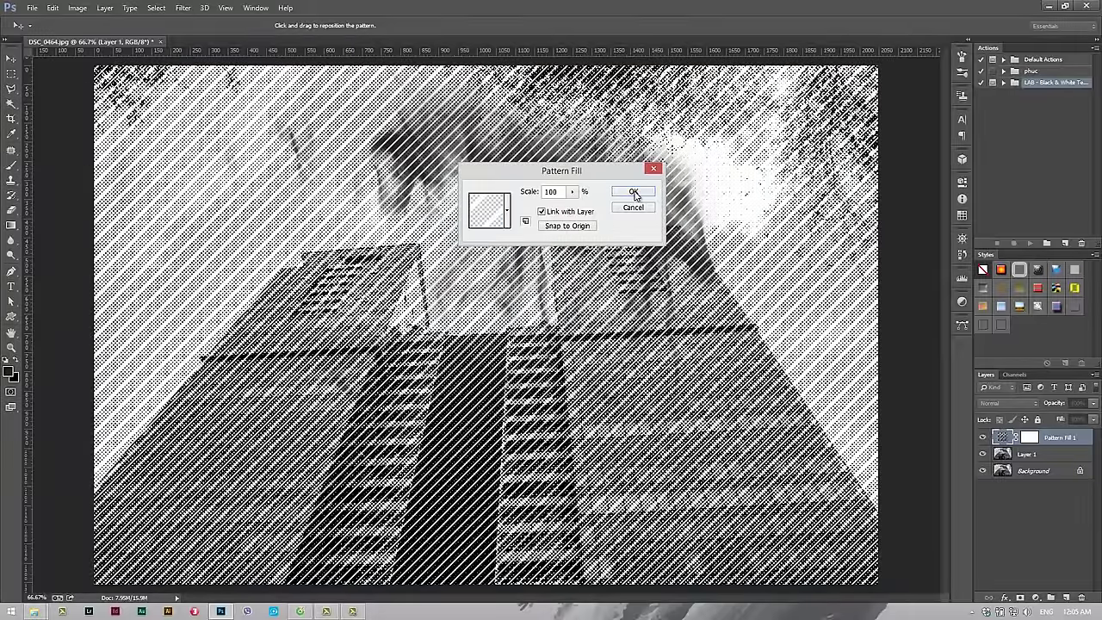
pyautogui.click(626, 191)
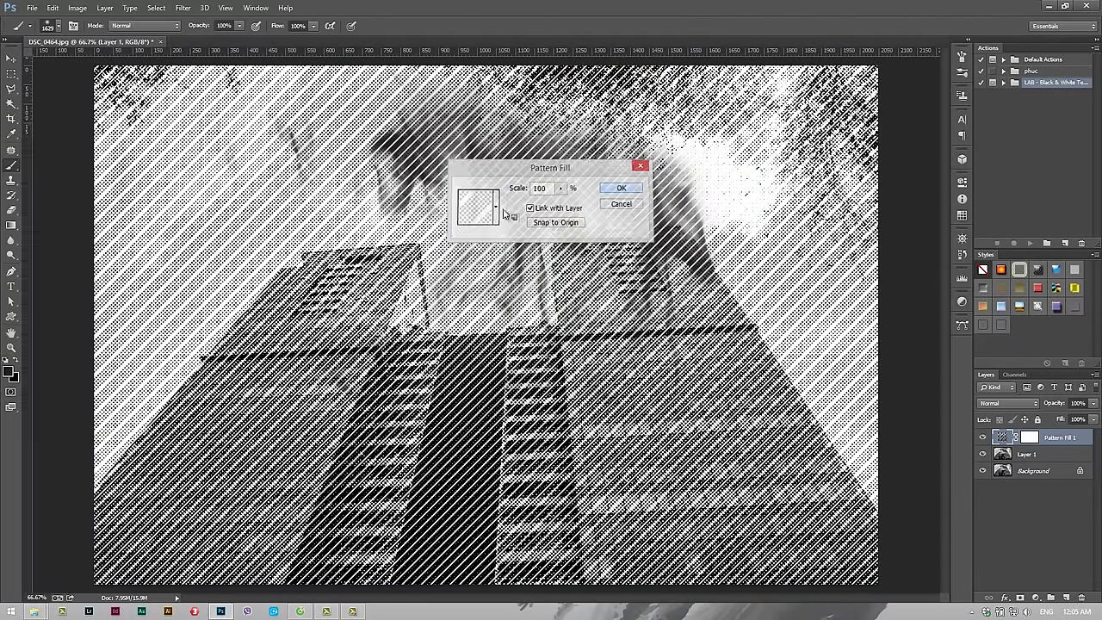
pyautogui.press('z')
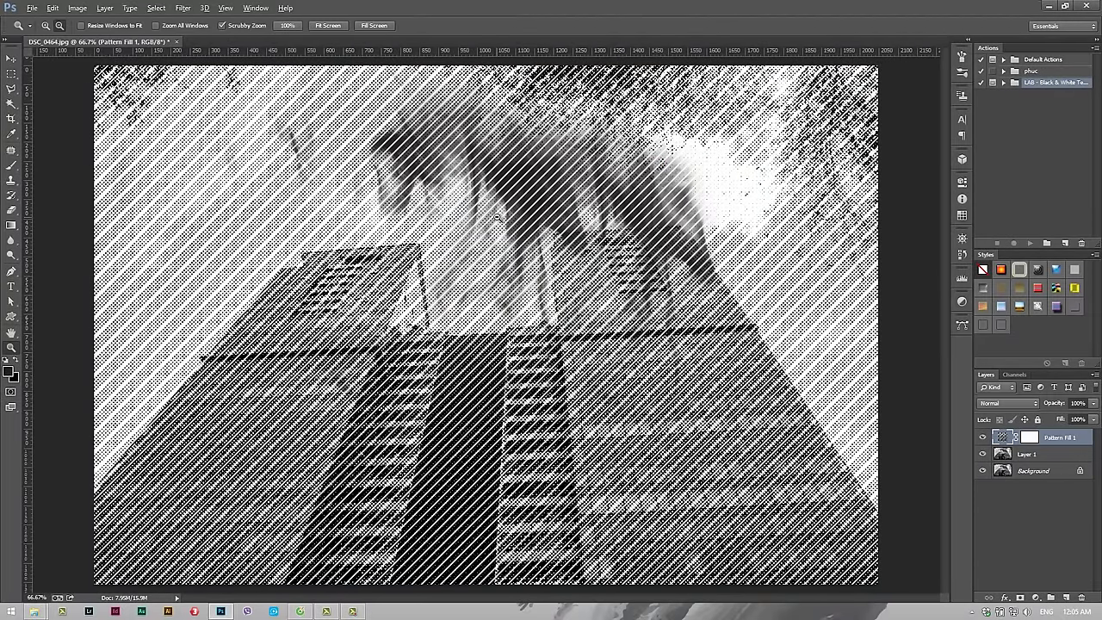
pyautogui.keyDown('alt'); pyautogui.click(480, 268); pyautogui.keyUp('alt')
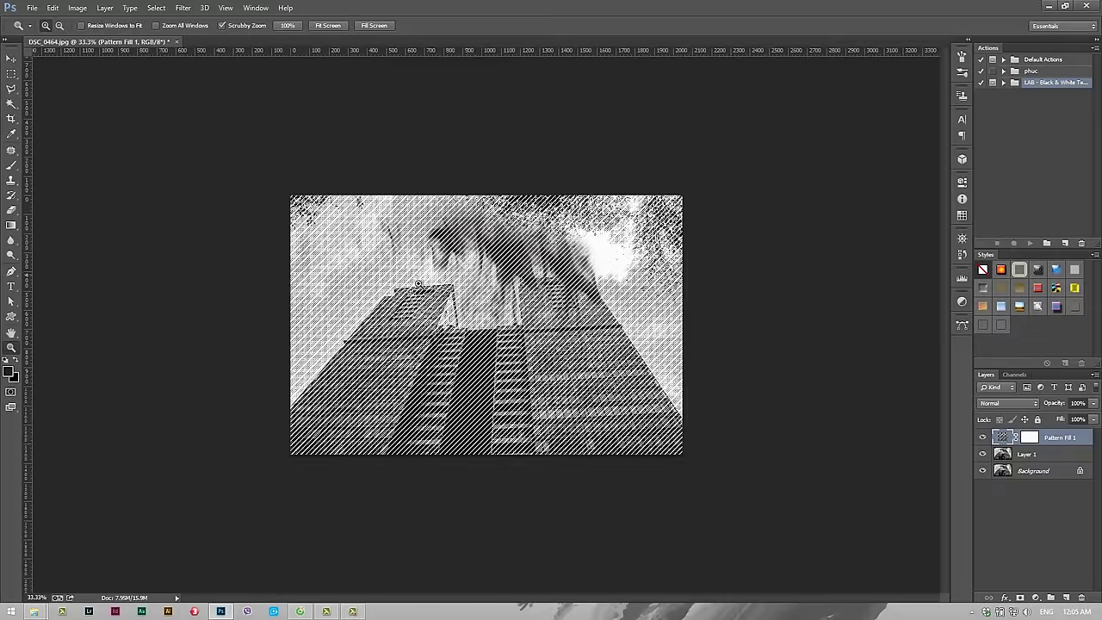